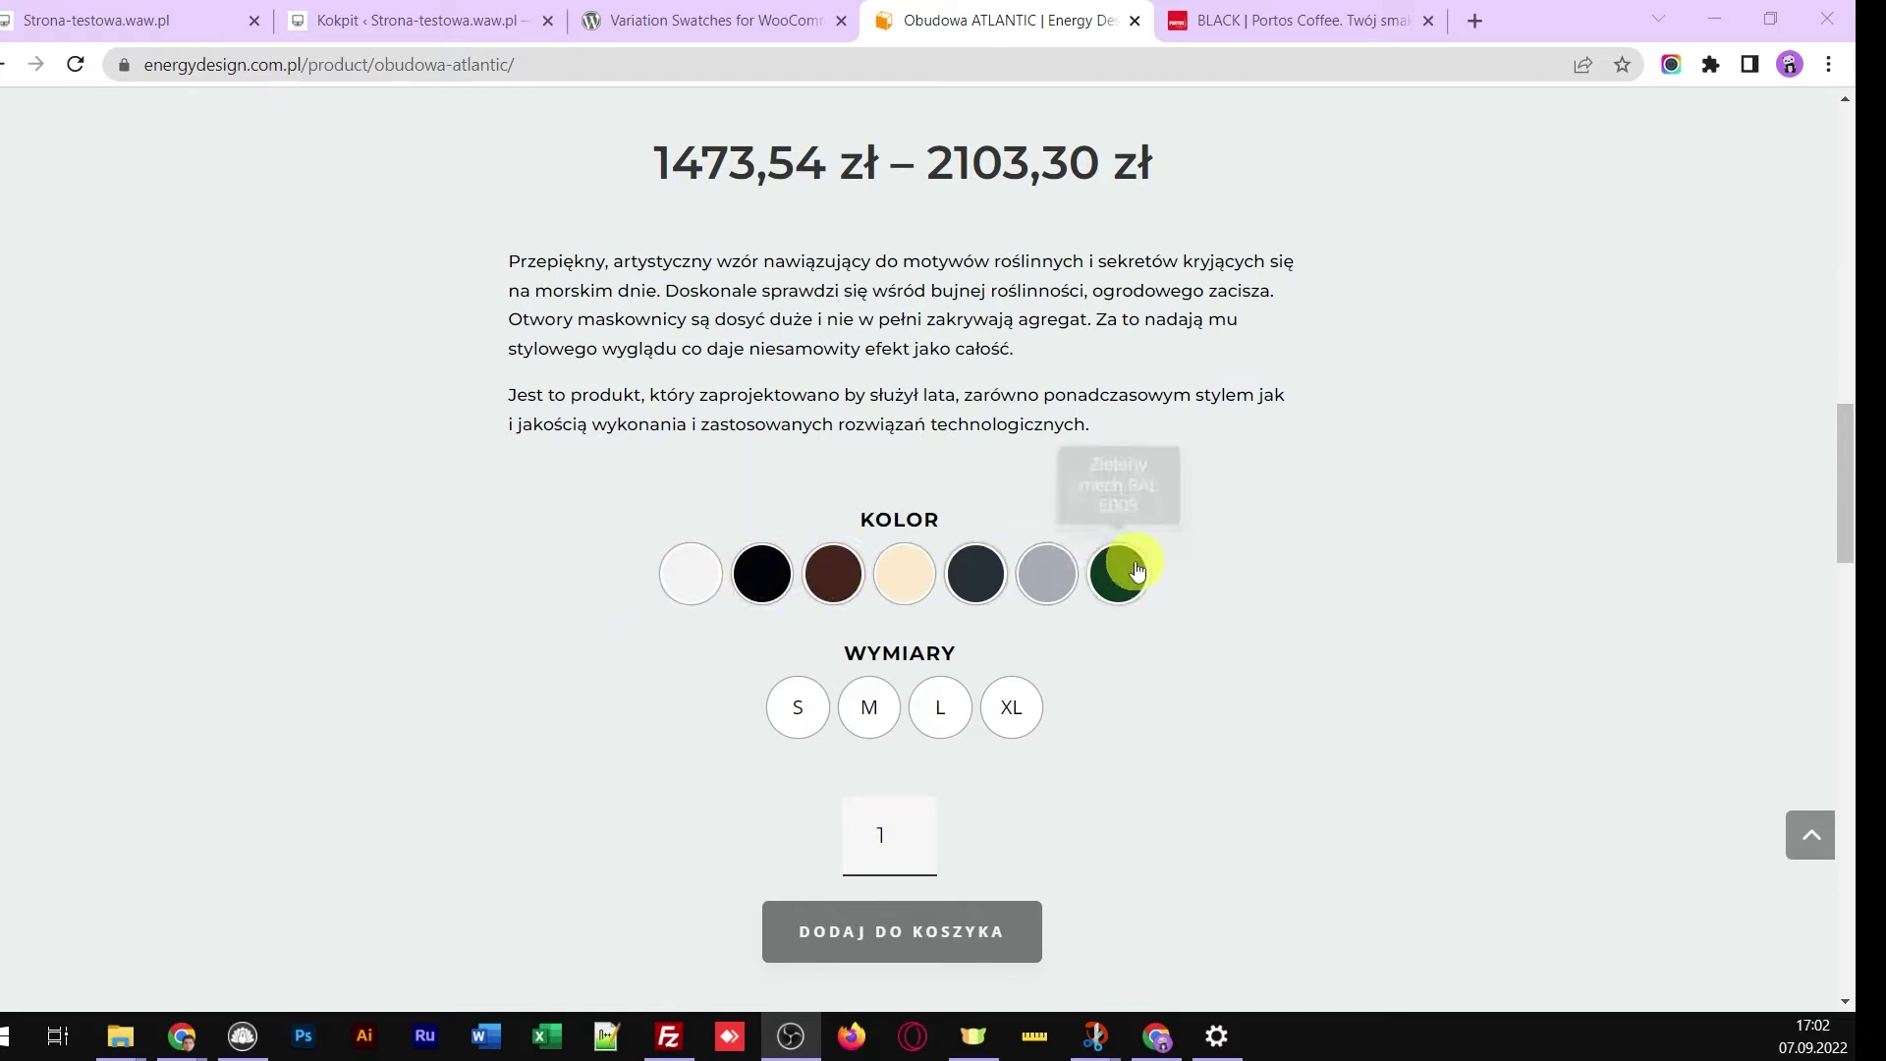
Select the colour Czarny RAL 9005 and the size M for the Obudowa ATLANTIC product
left_click(779, 584)
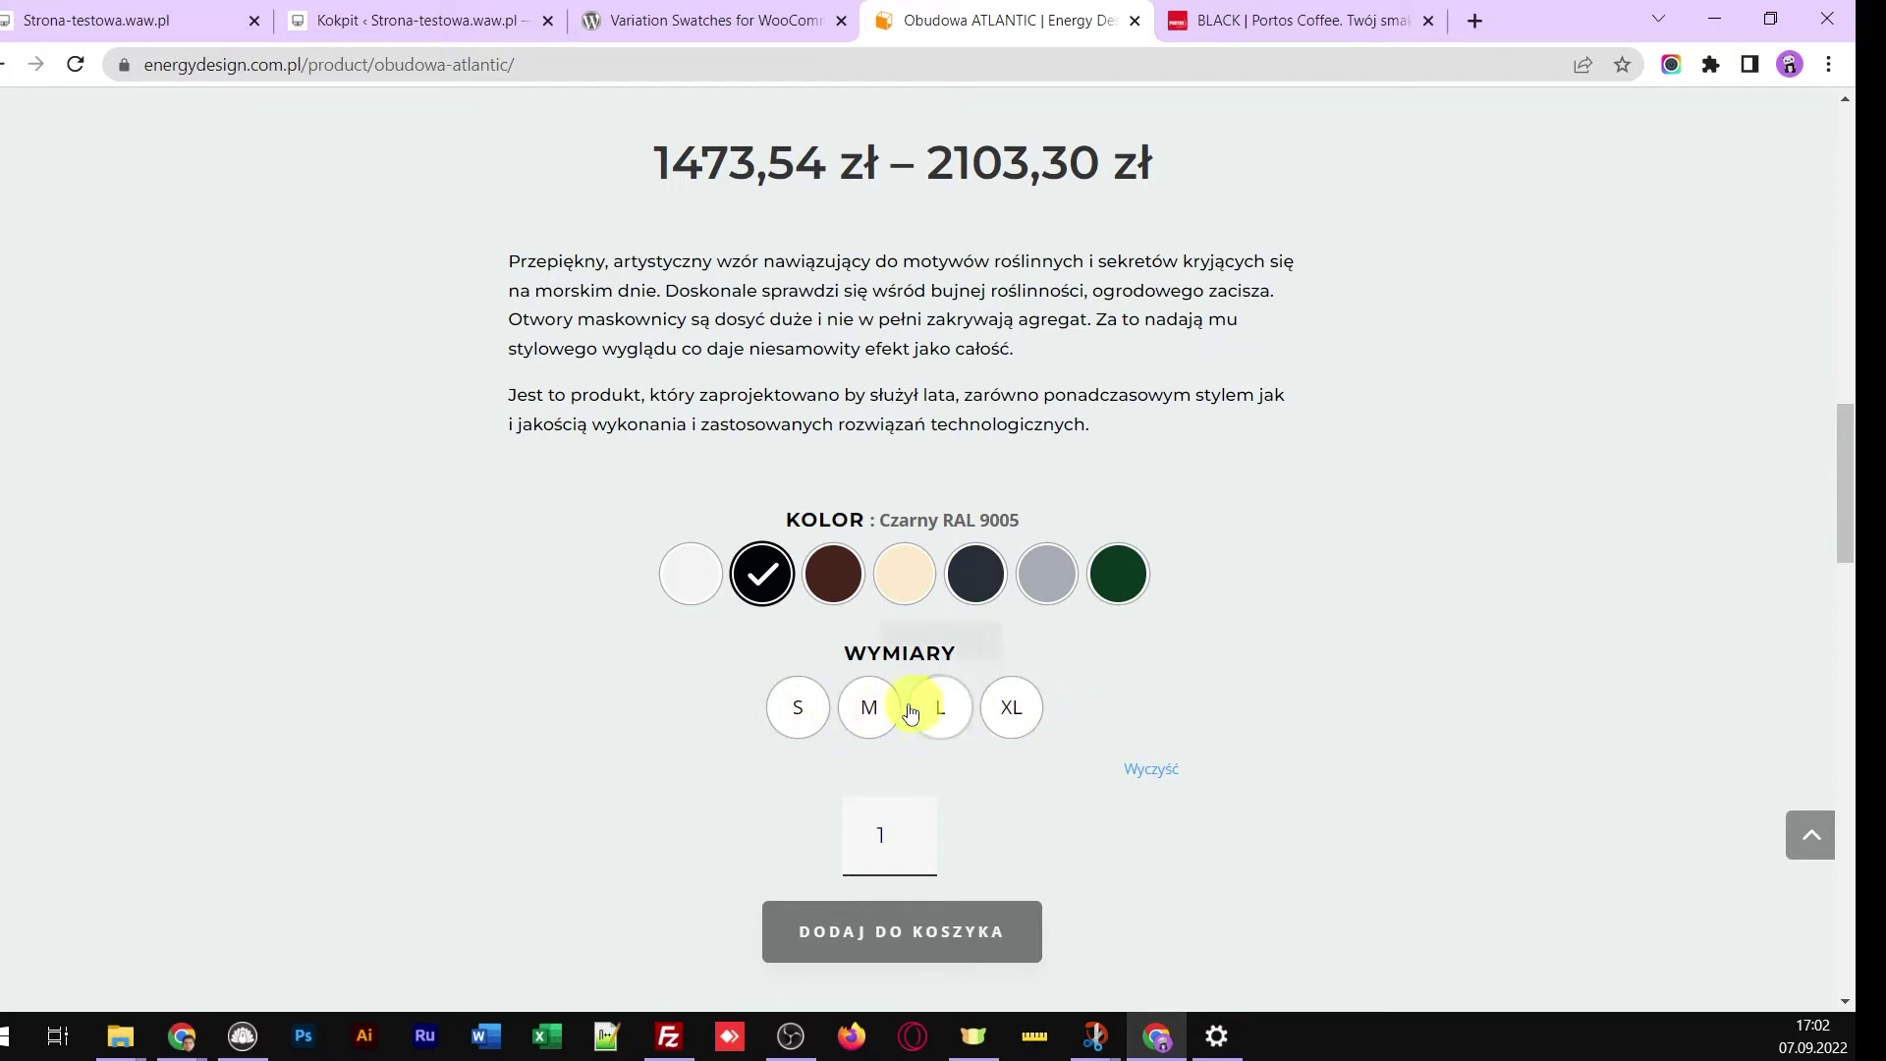
left_click(869, 706)
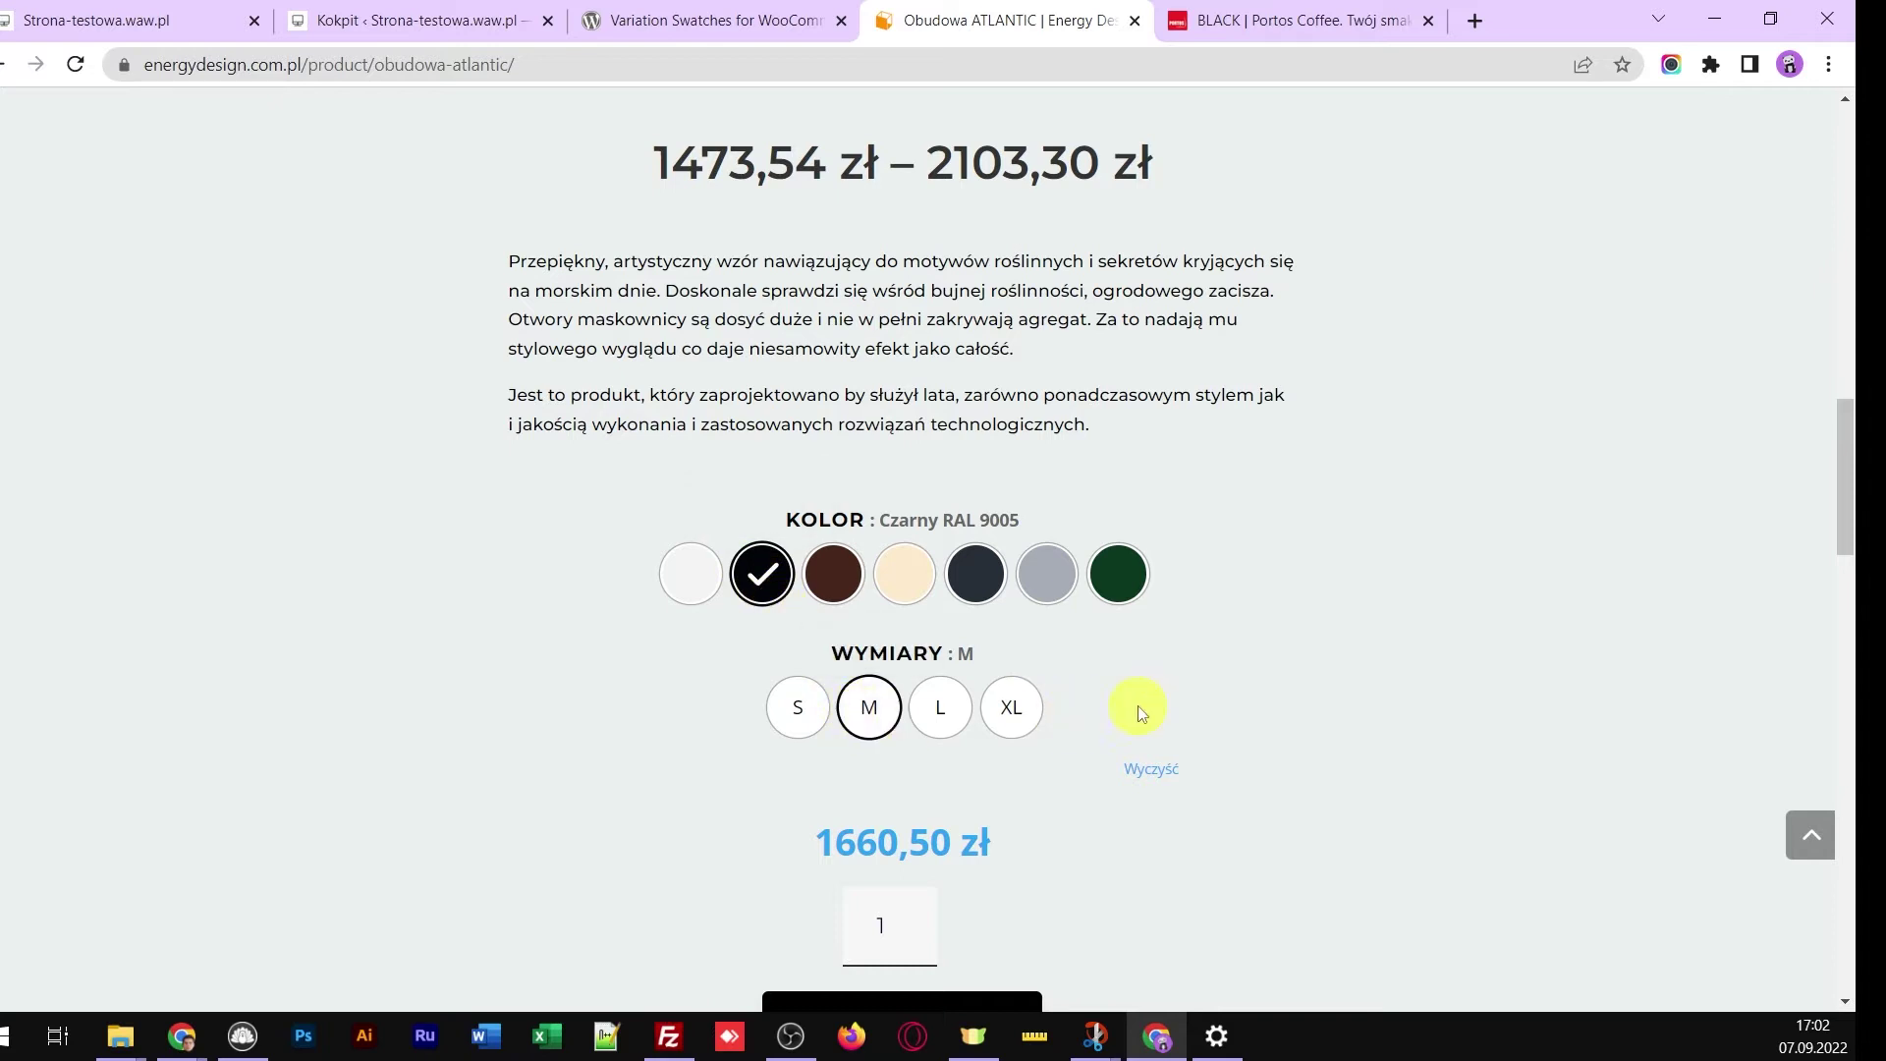
scroll(1139, 712, "down", 2)
scroll(1147, 714, "up", 1)
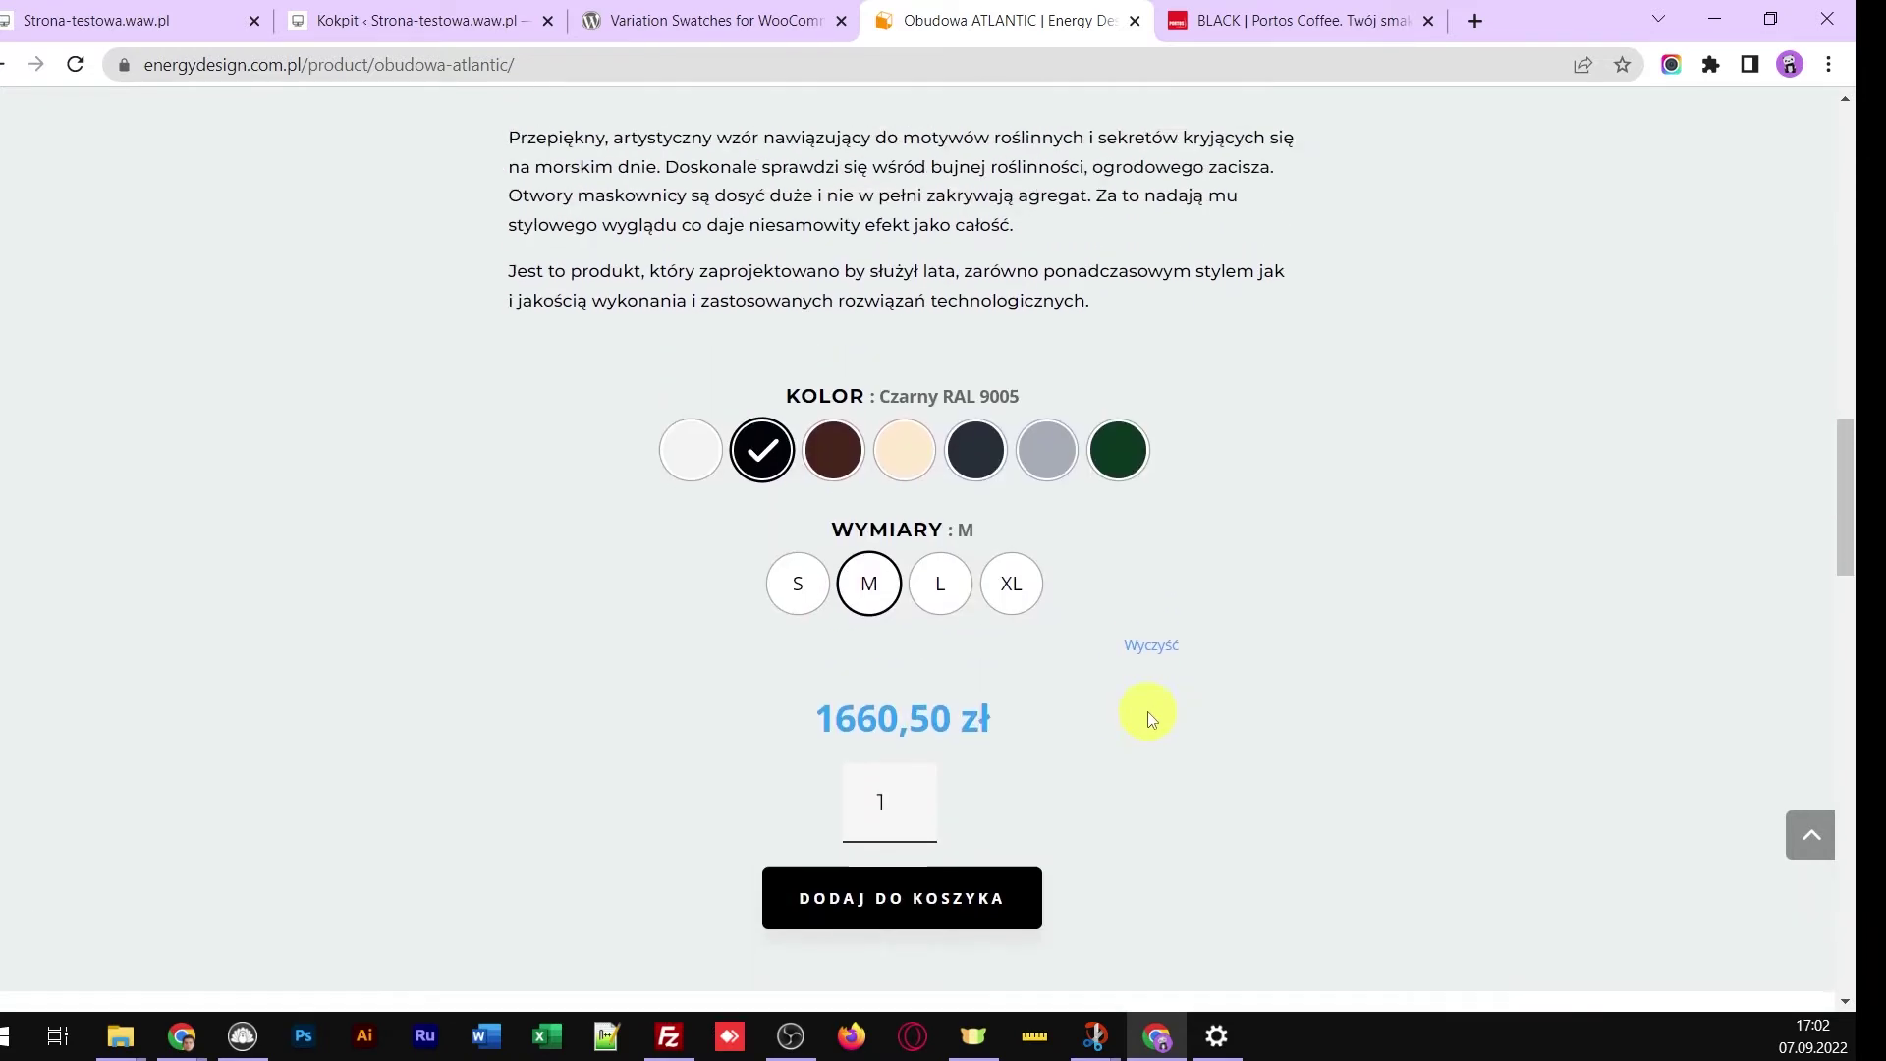
Inspect the Waga options of the Portos Coffee BLACK product, and return to the Obudowa ATLANTIC product page
mouse_move(1249, 33)
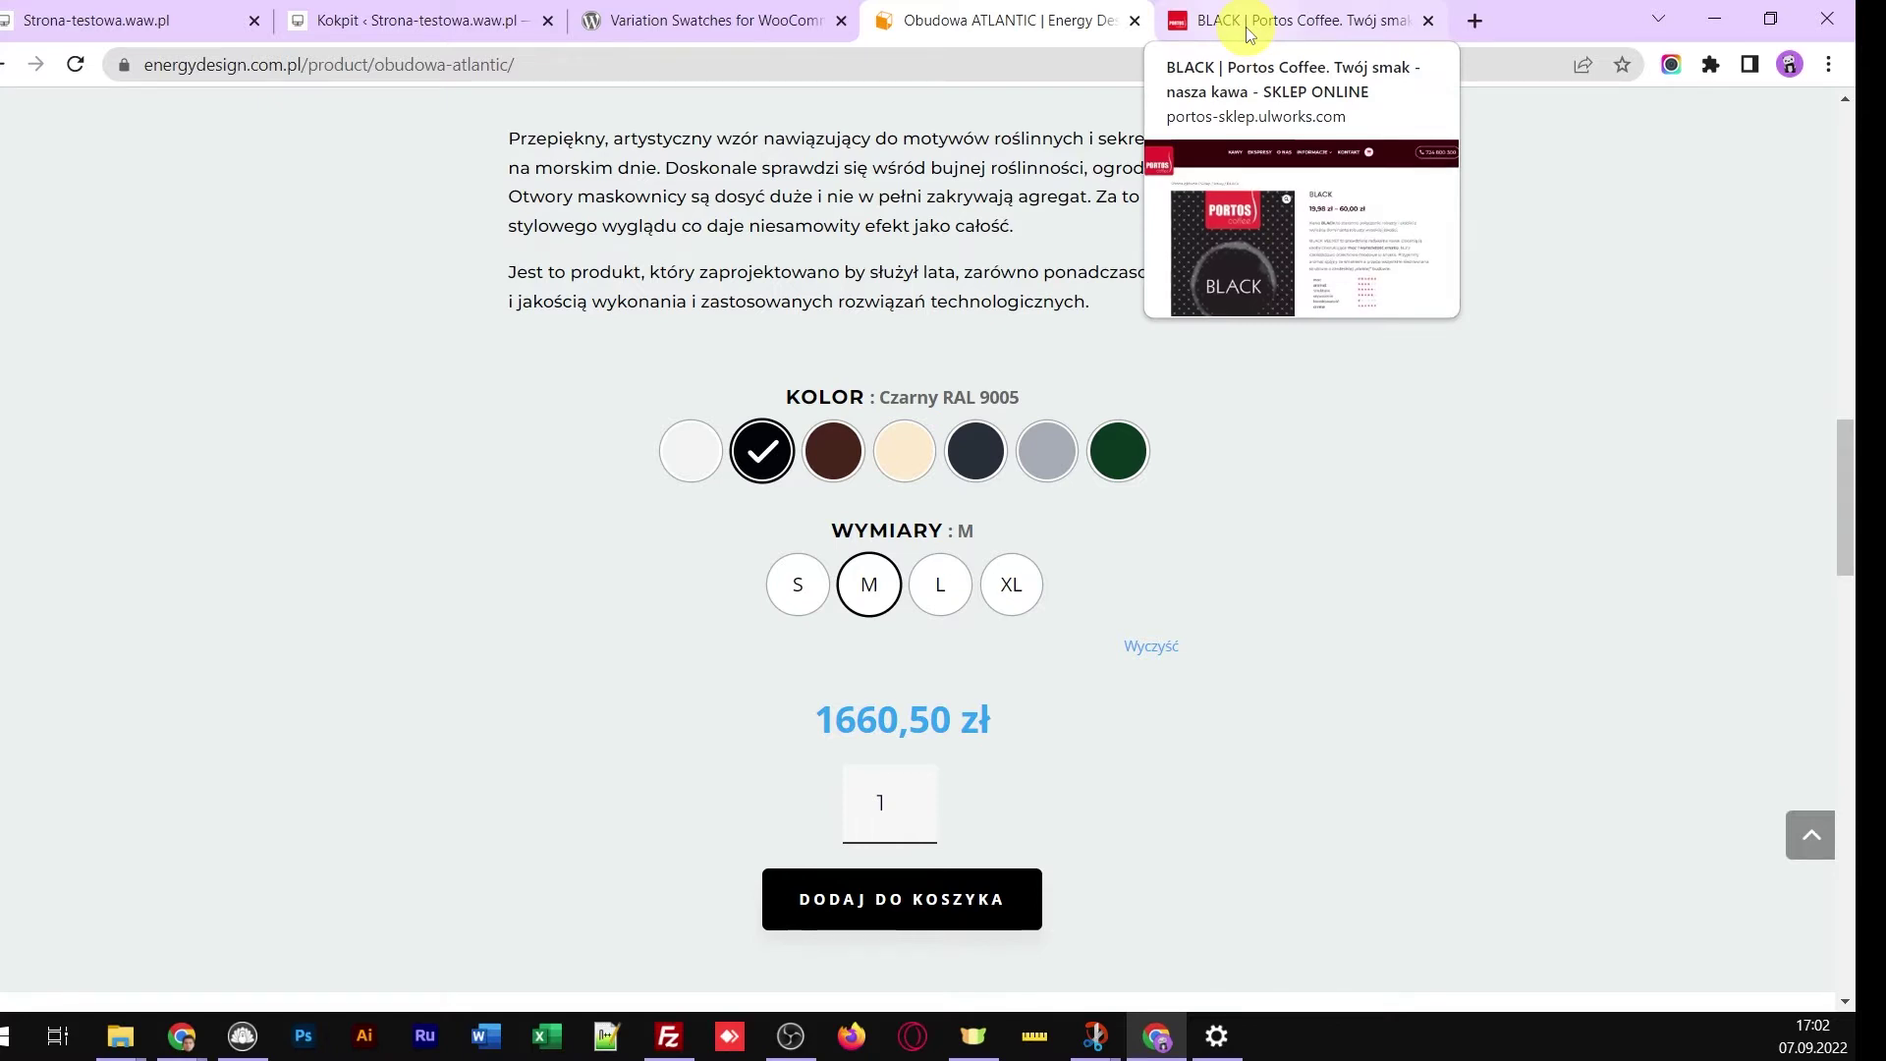
left_click(1249, 33)
scroll(1355, 534, "down", 5)
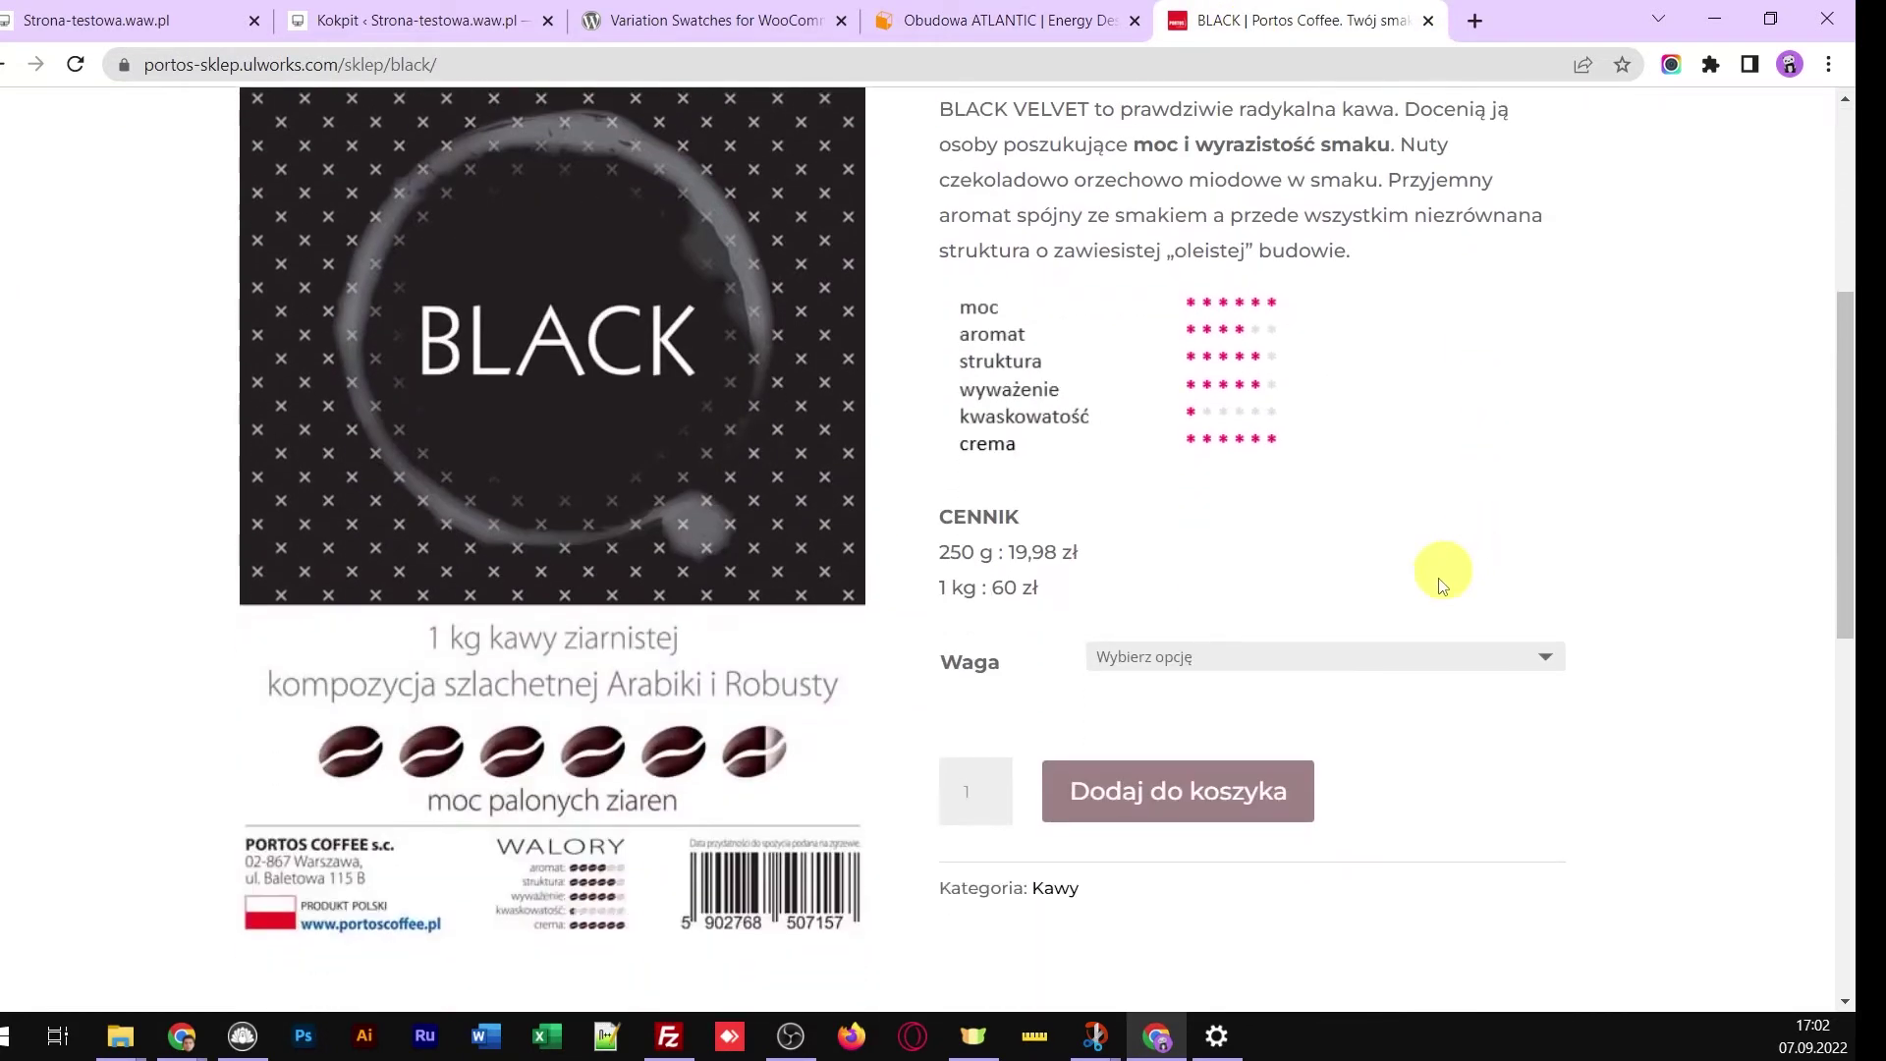
left_click(1530, 664)
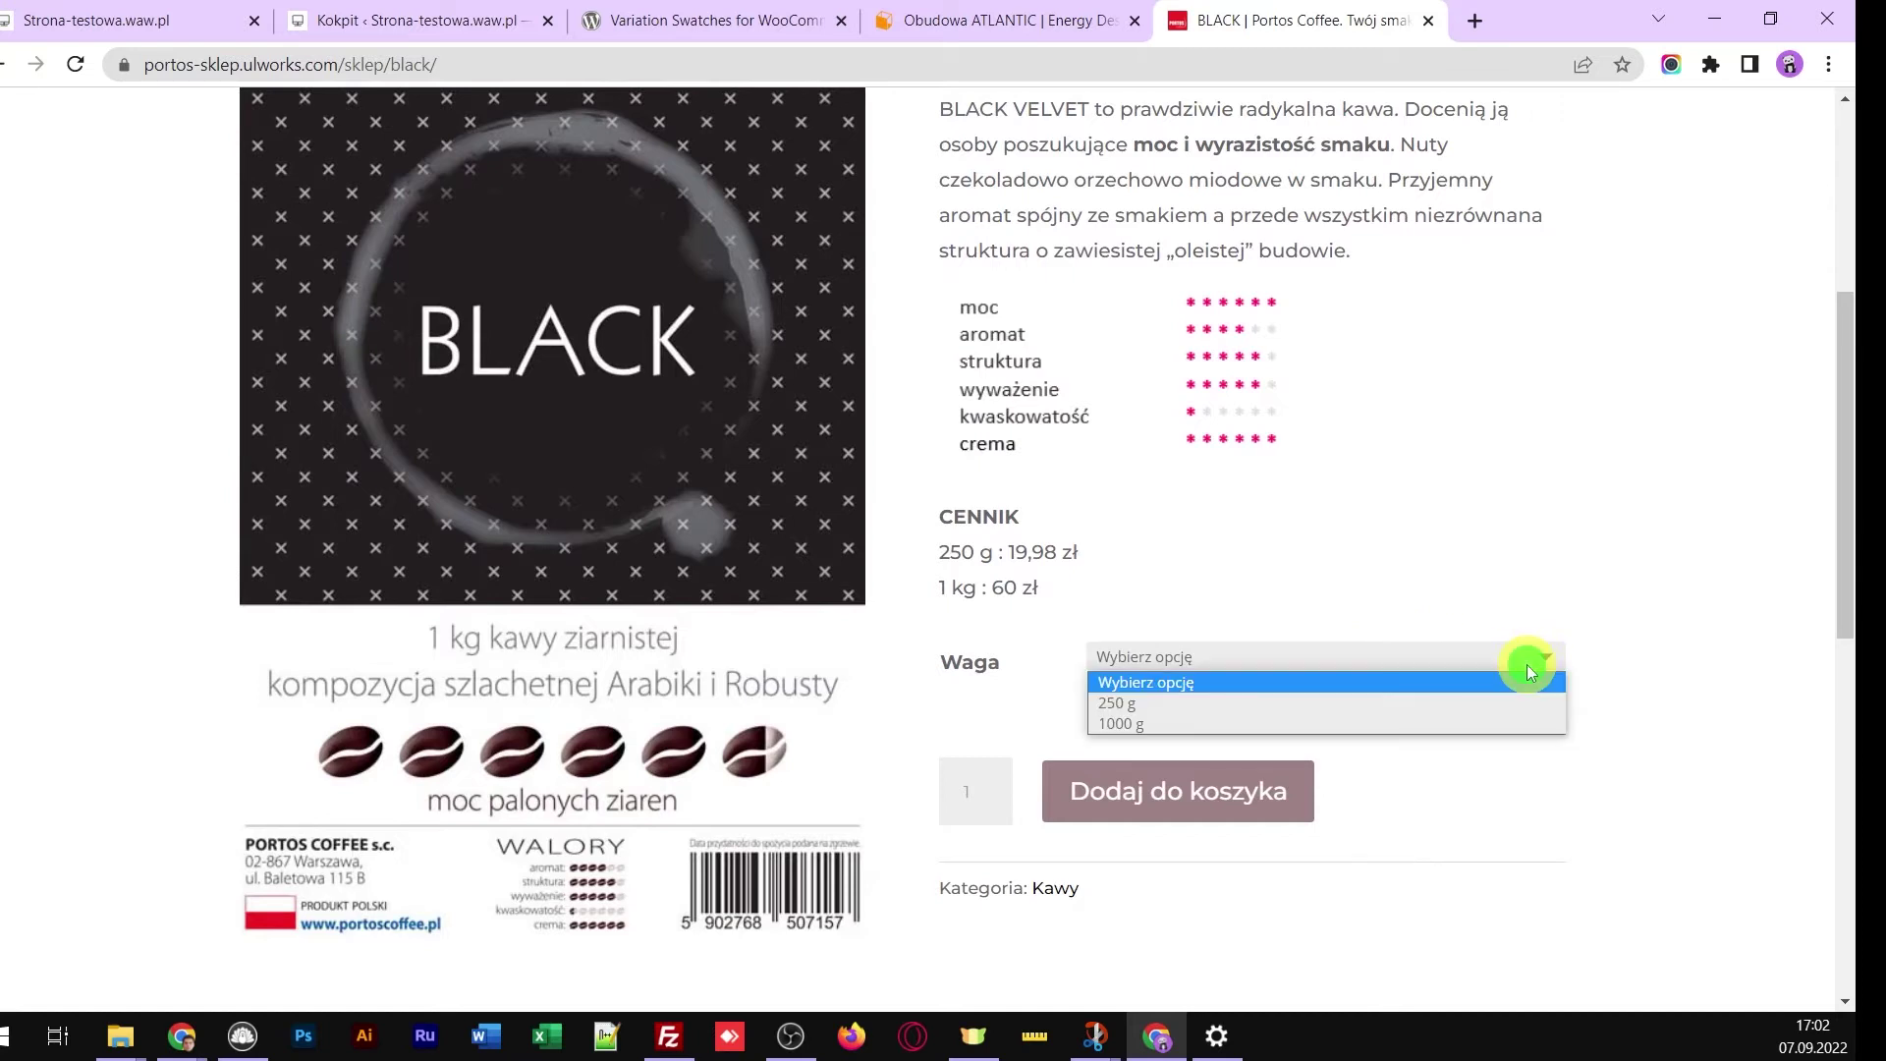
left_click(1419, 604)
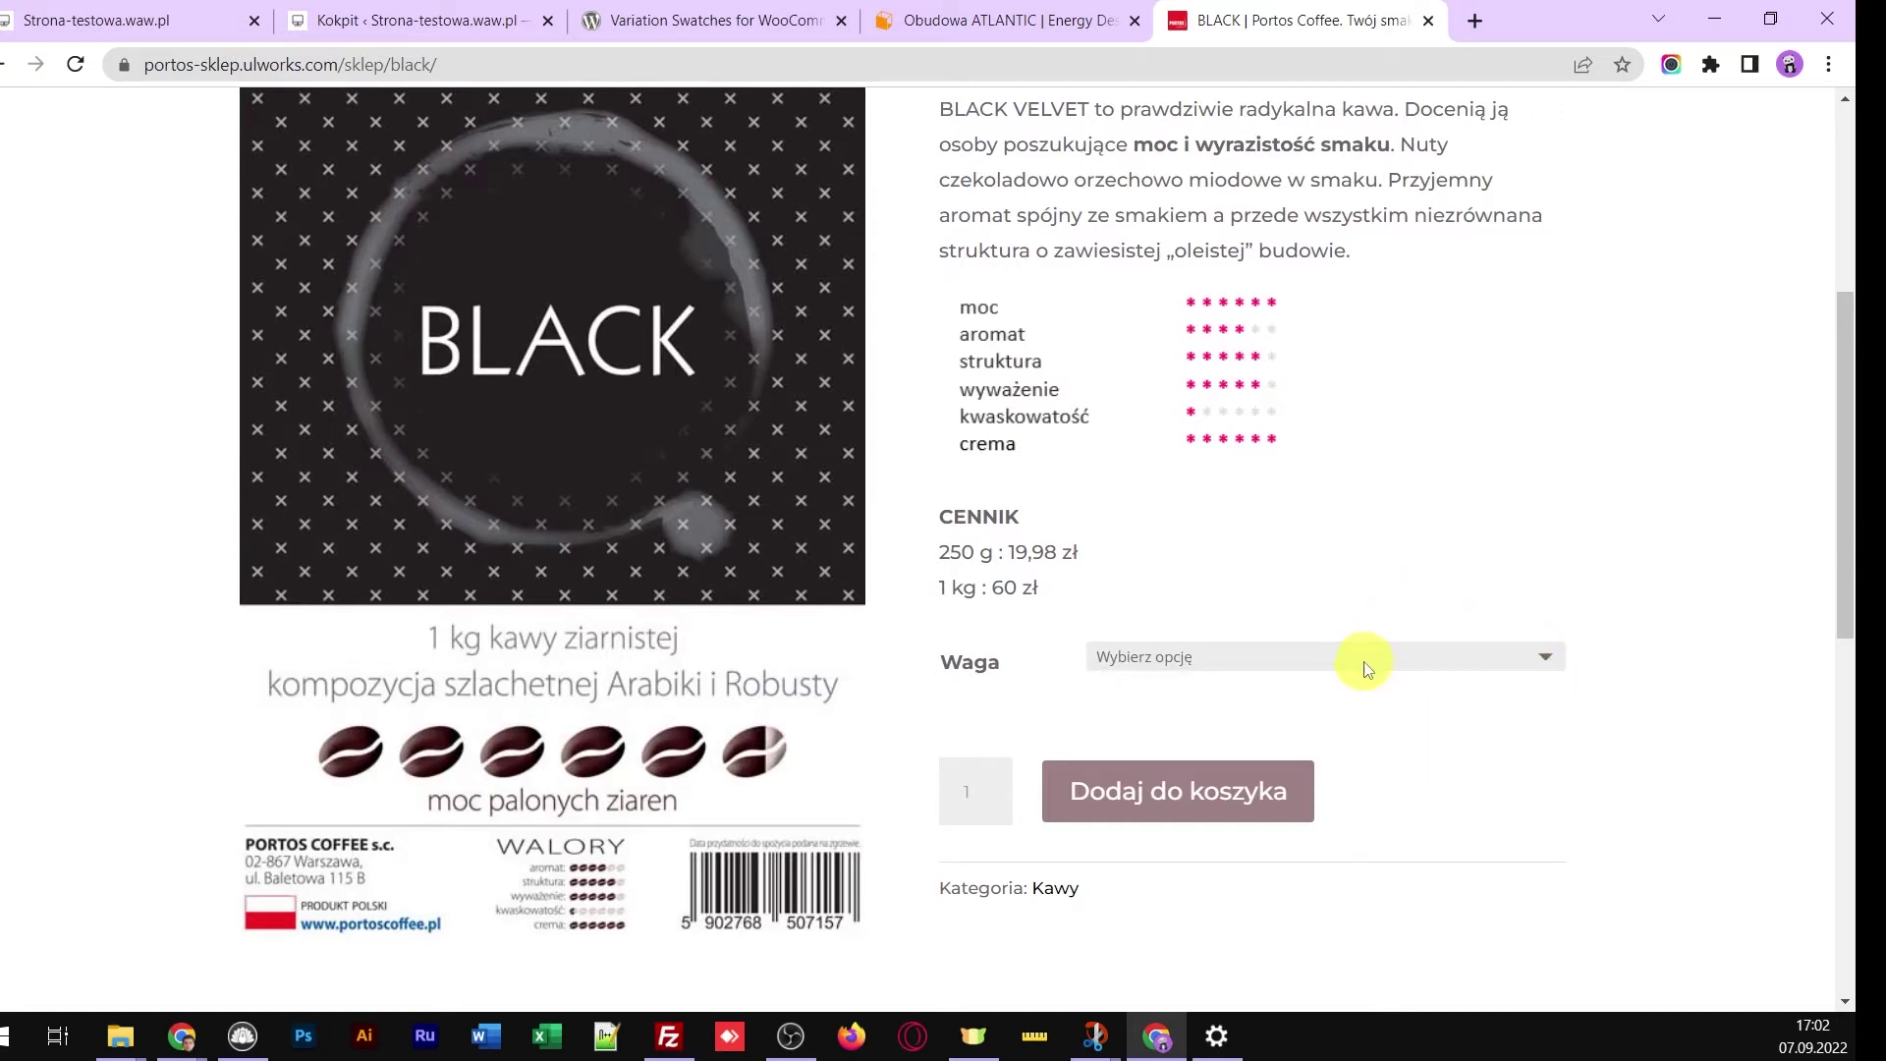
left_click(1261, 658)
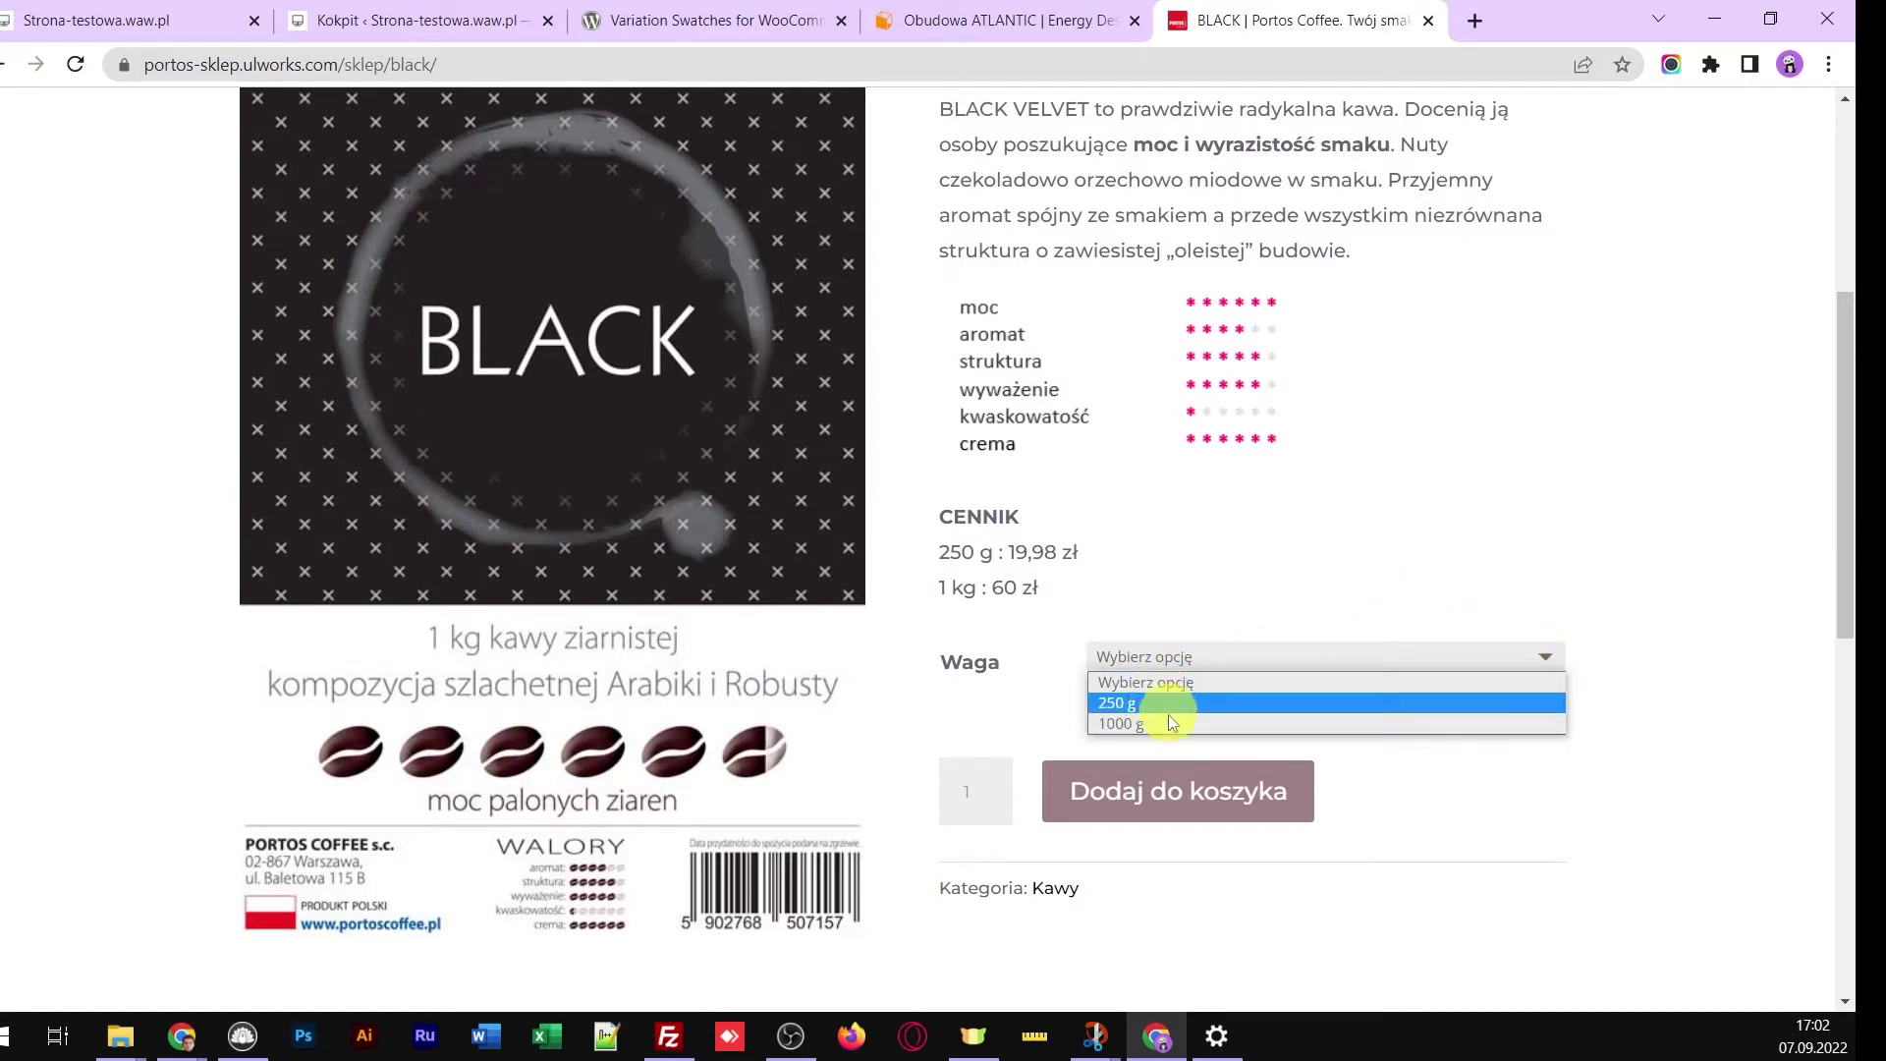
left_click(1655, 658)
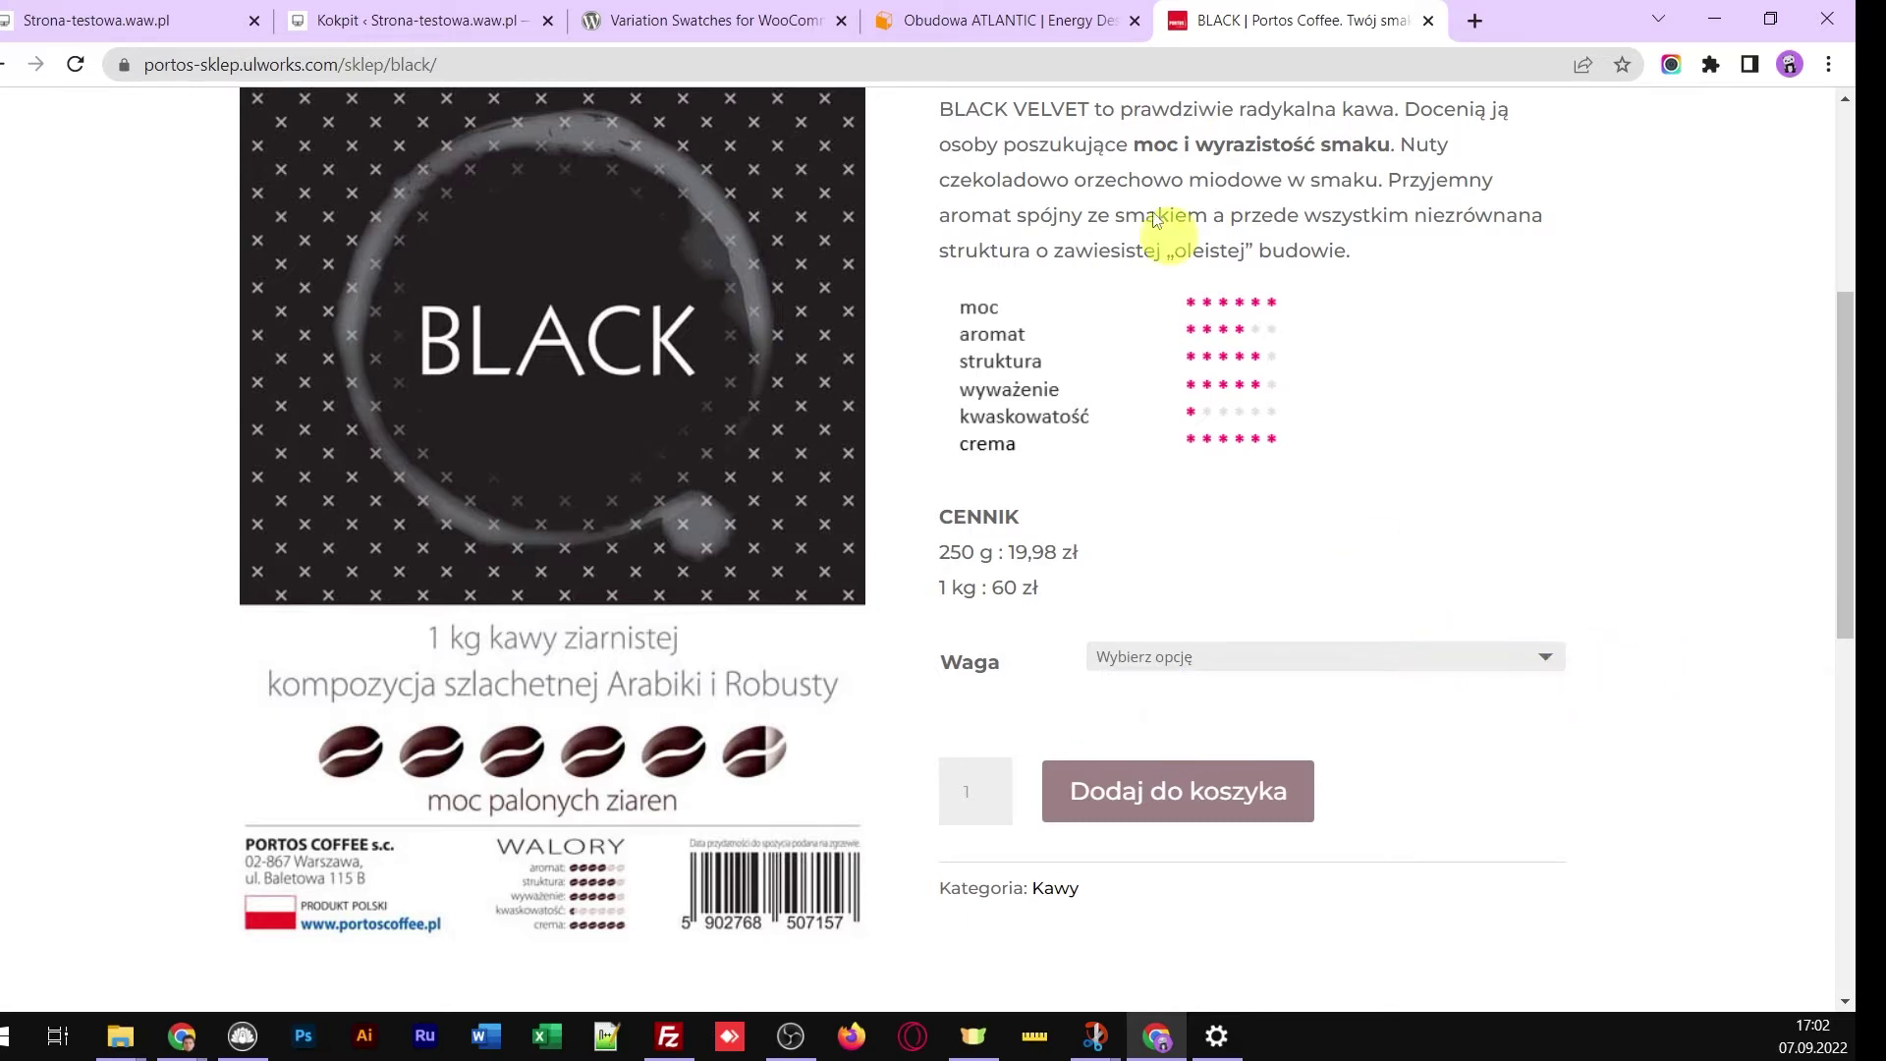
left_click(1005, 23)
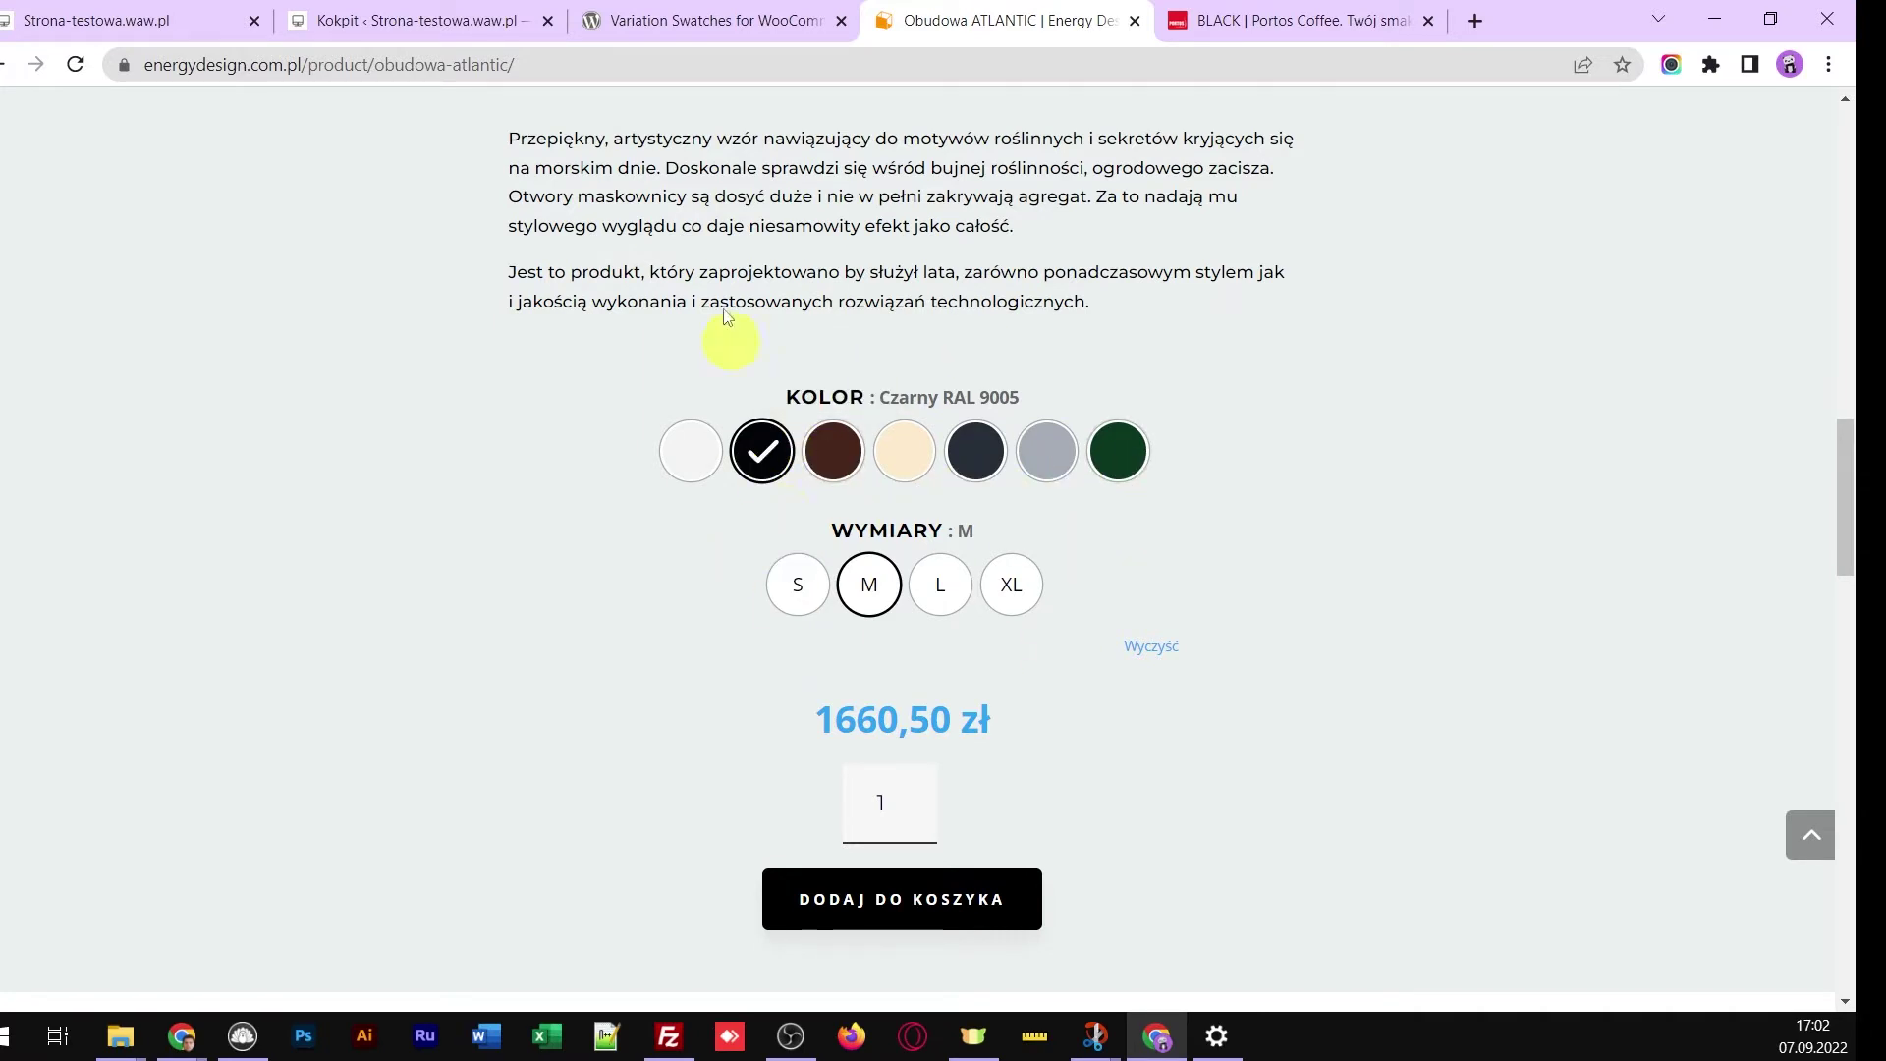
Copy the plugin name "Variation Swatches for WooCommerce" from its WordPress.org page
left_click(715, 37)
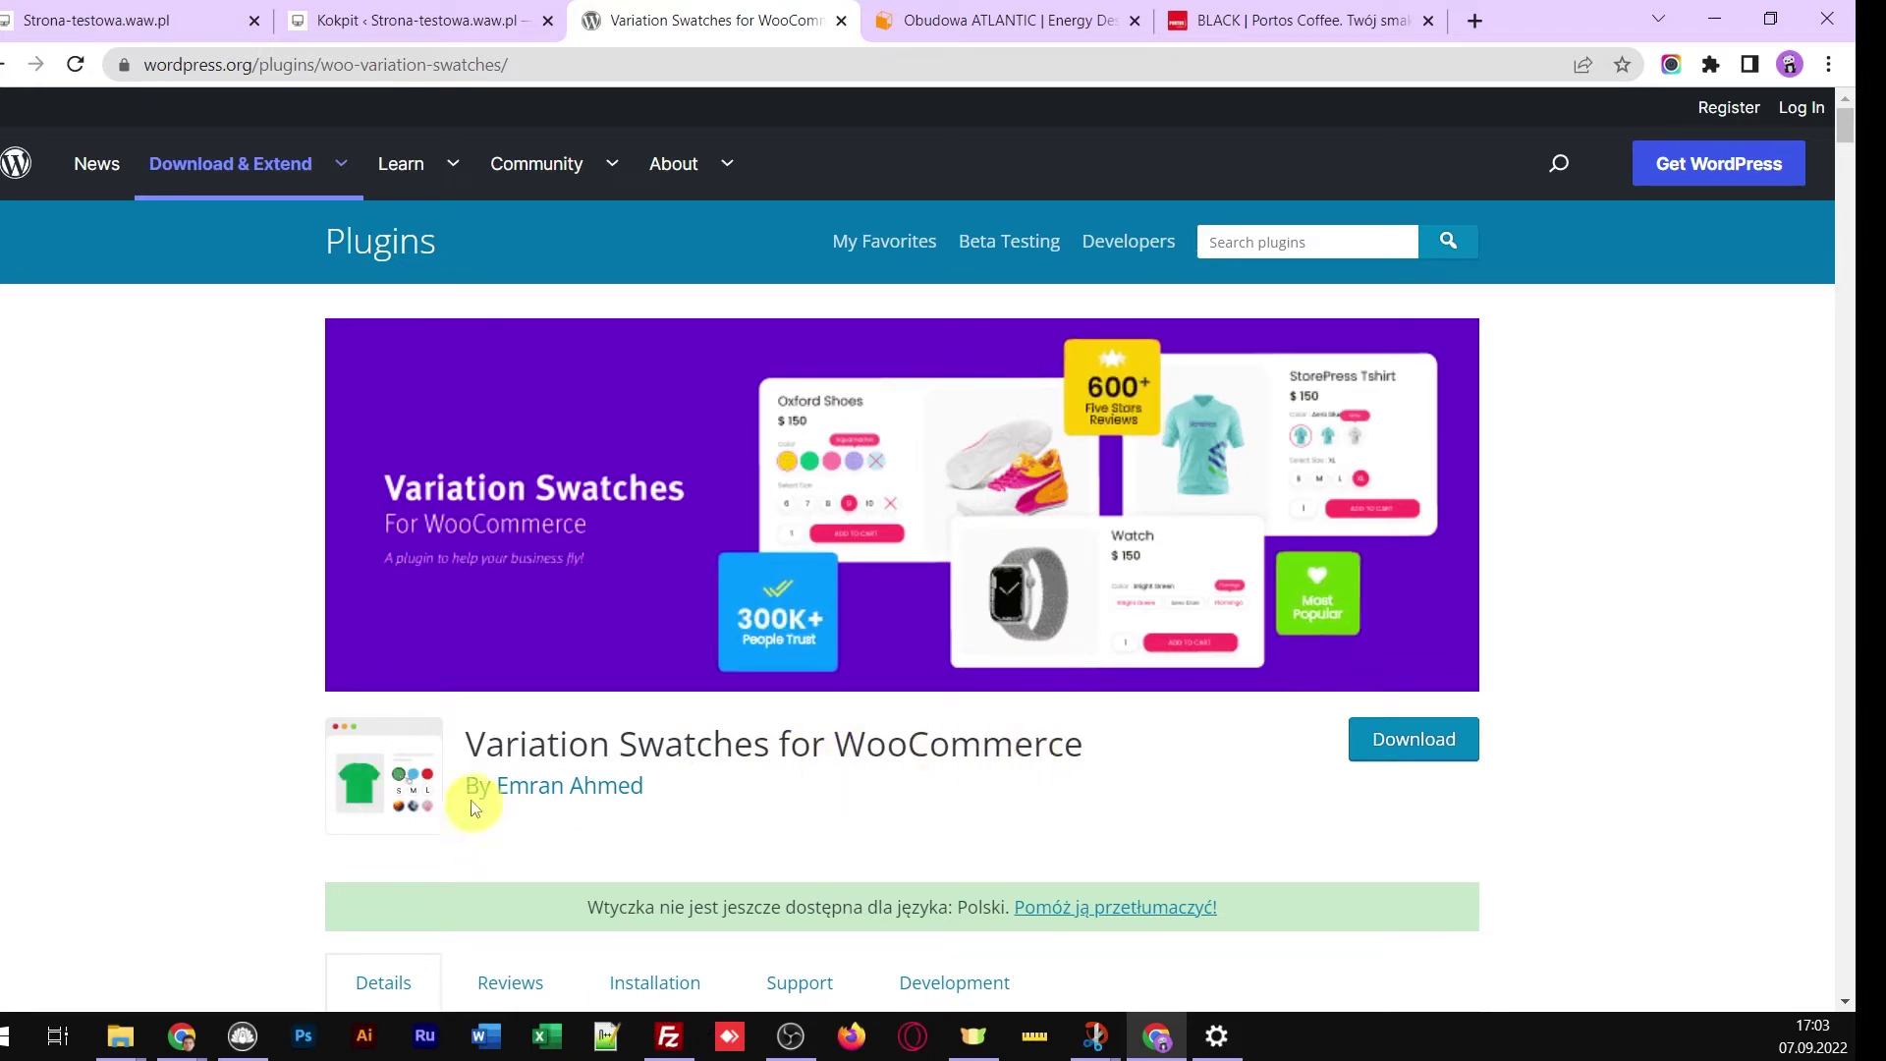
left_click_drag(467, 743, 1082, 741)
key("ctrl+c")
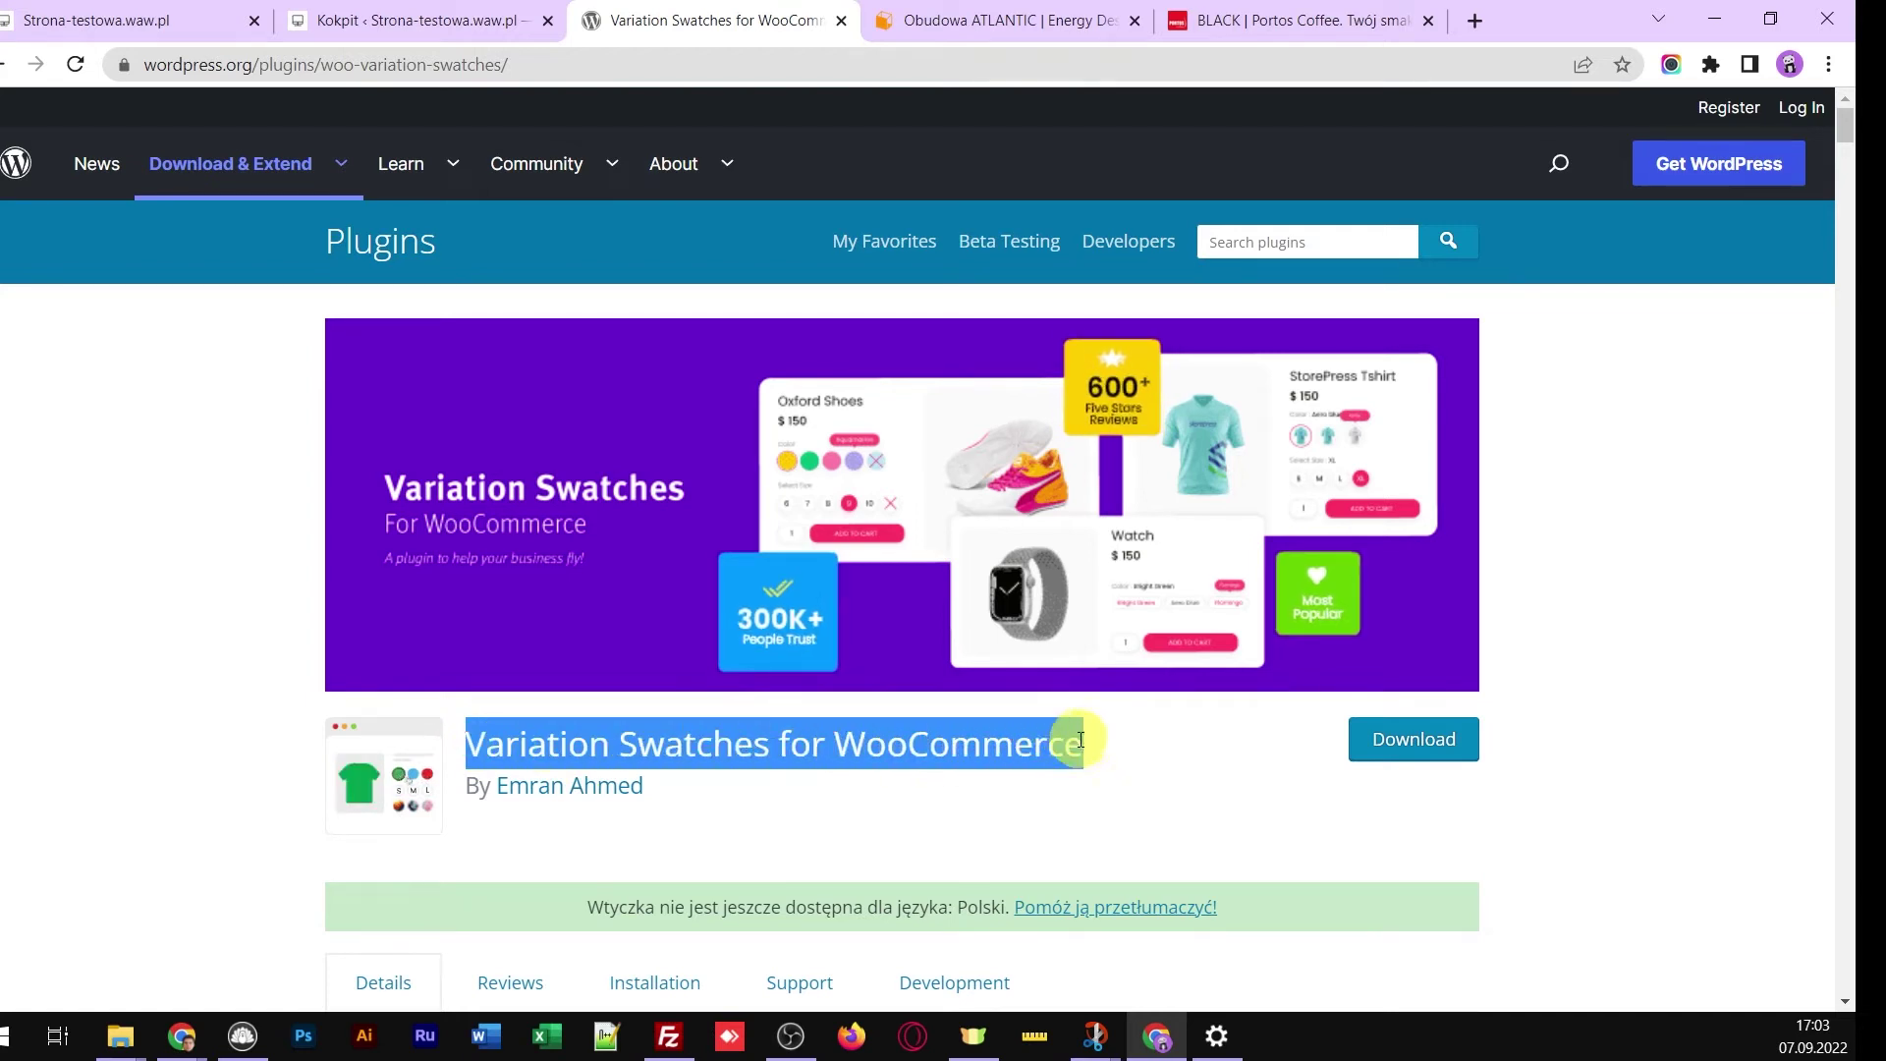
In the test site's WordPress dashboard, find the Variation Swatches for WooCommerce plugin with 300 000+ active installations, then install and activate it
left_click(359, 21)
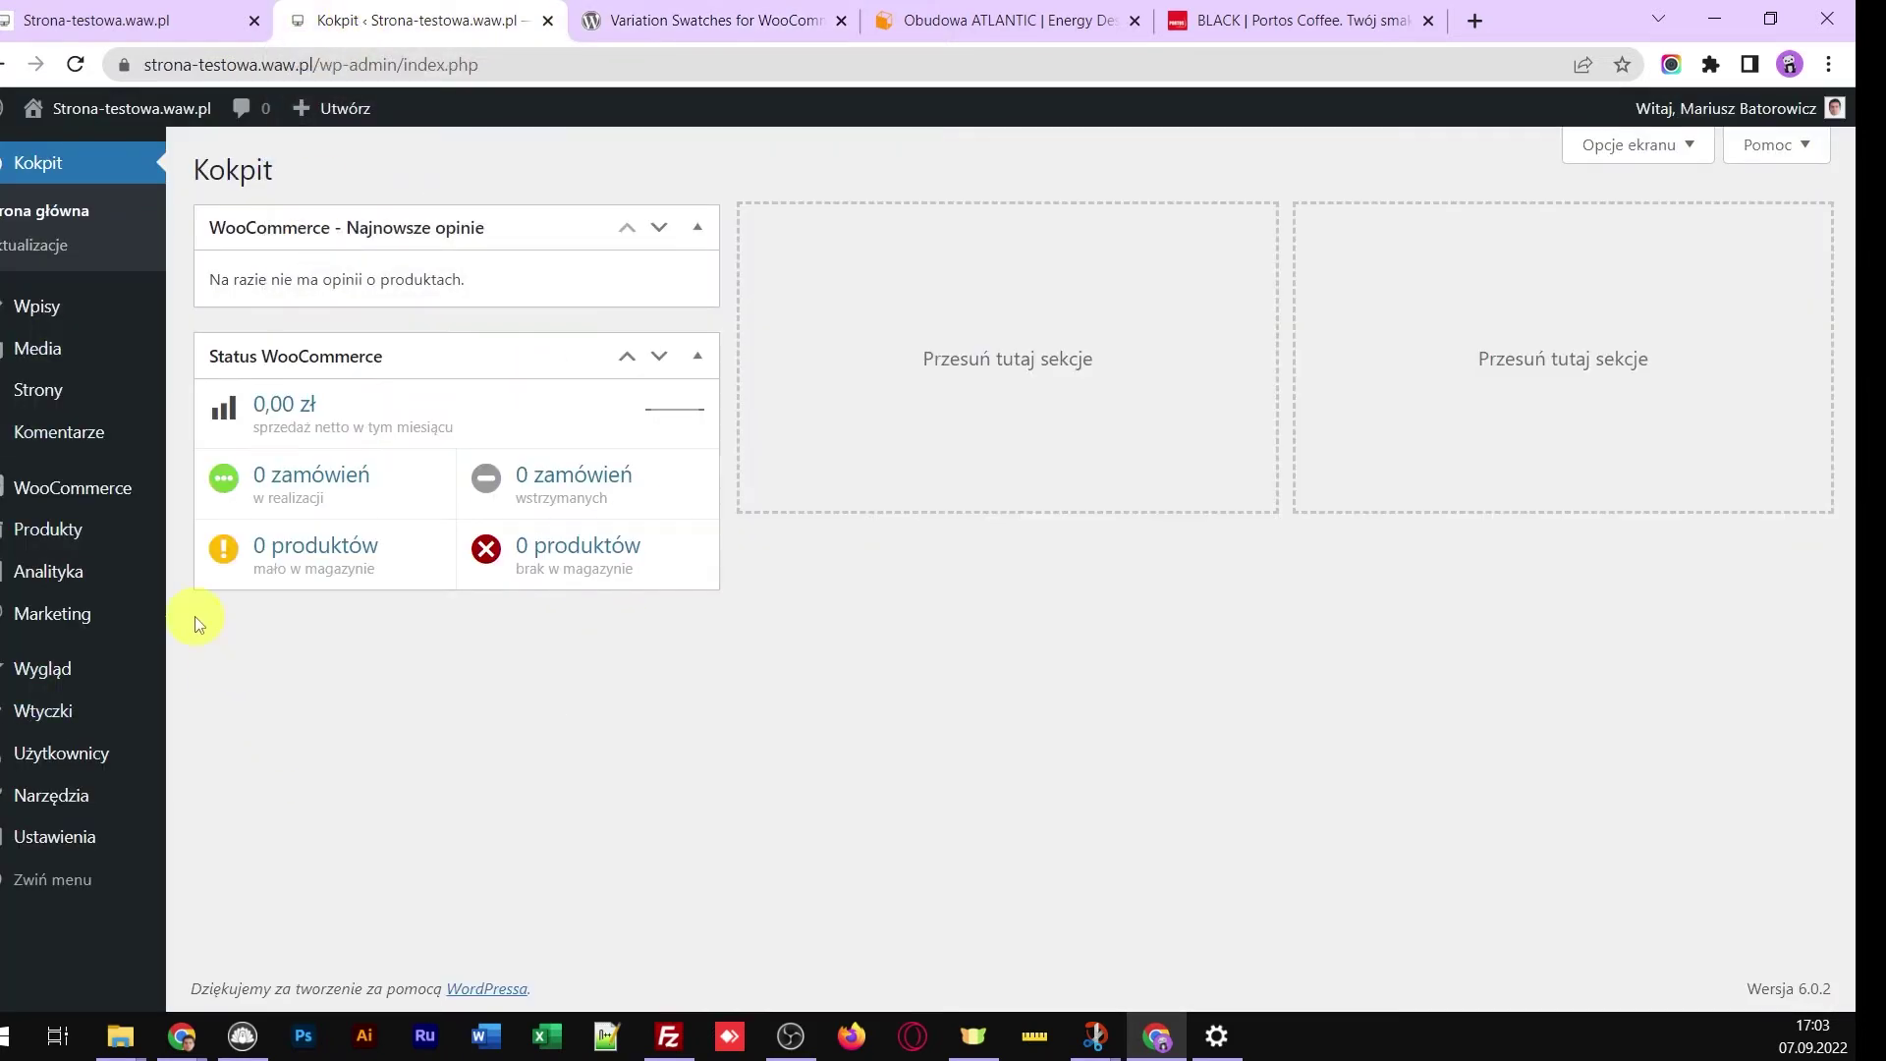
mouse_move(138, 496)
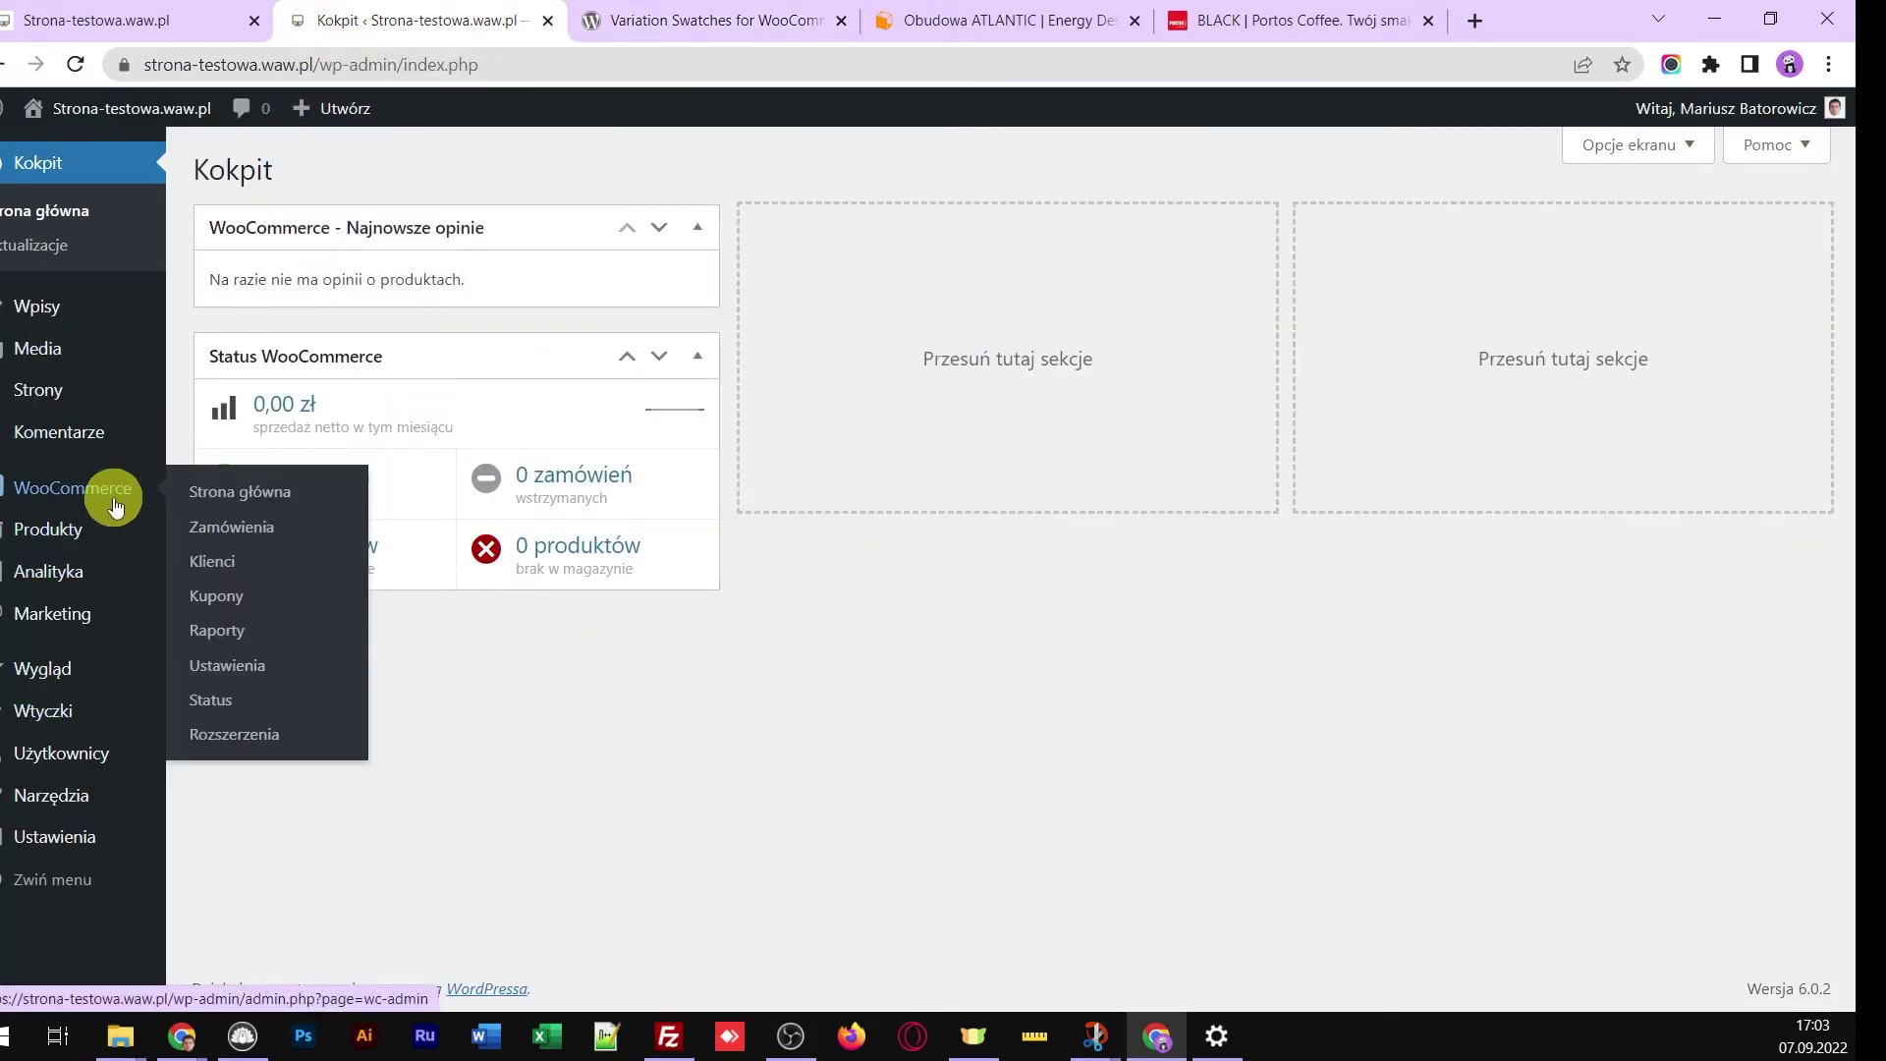
mouse_move(76, 725)
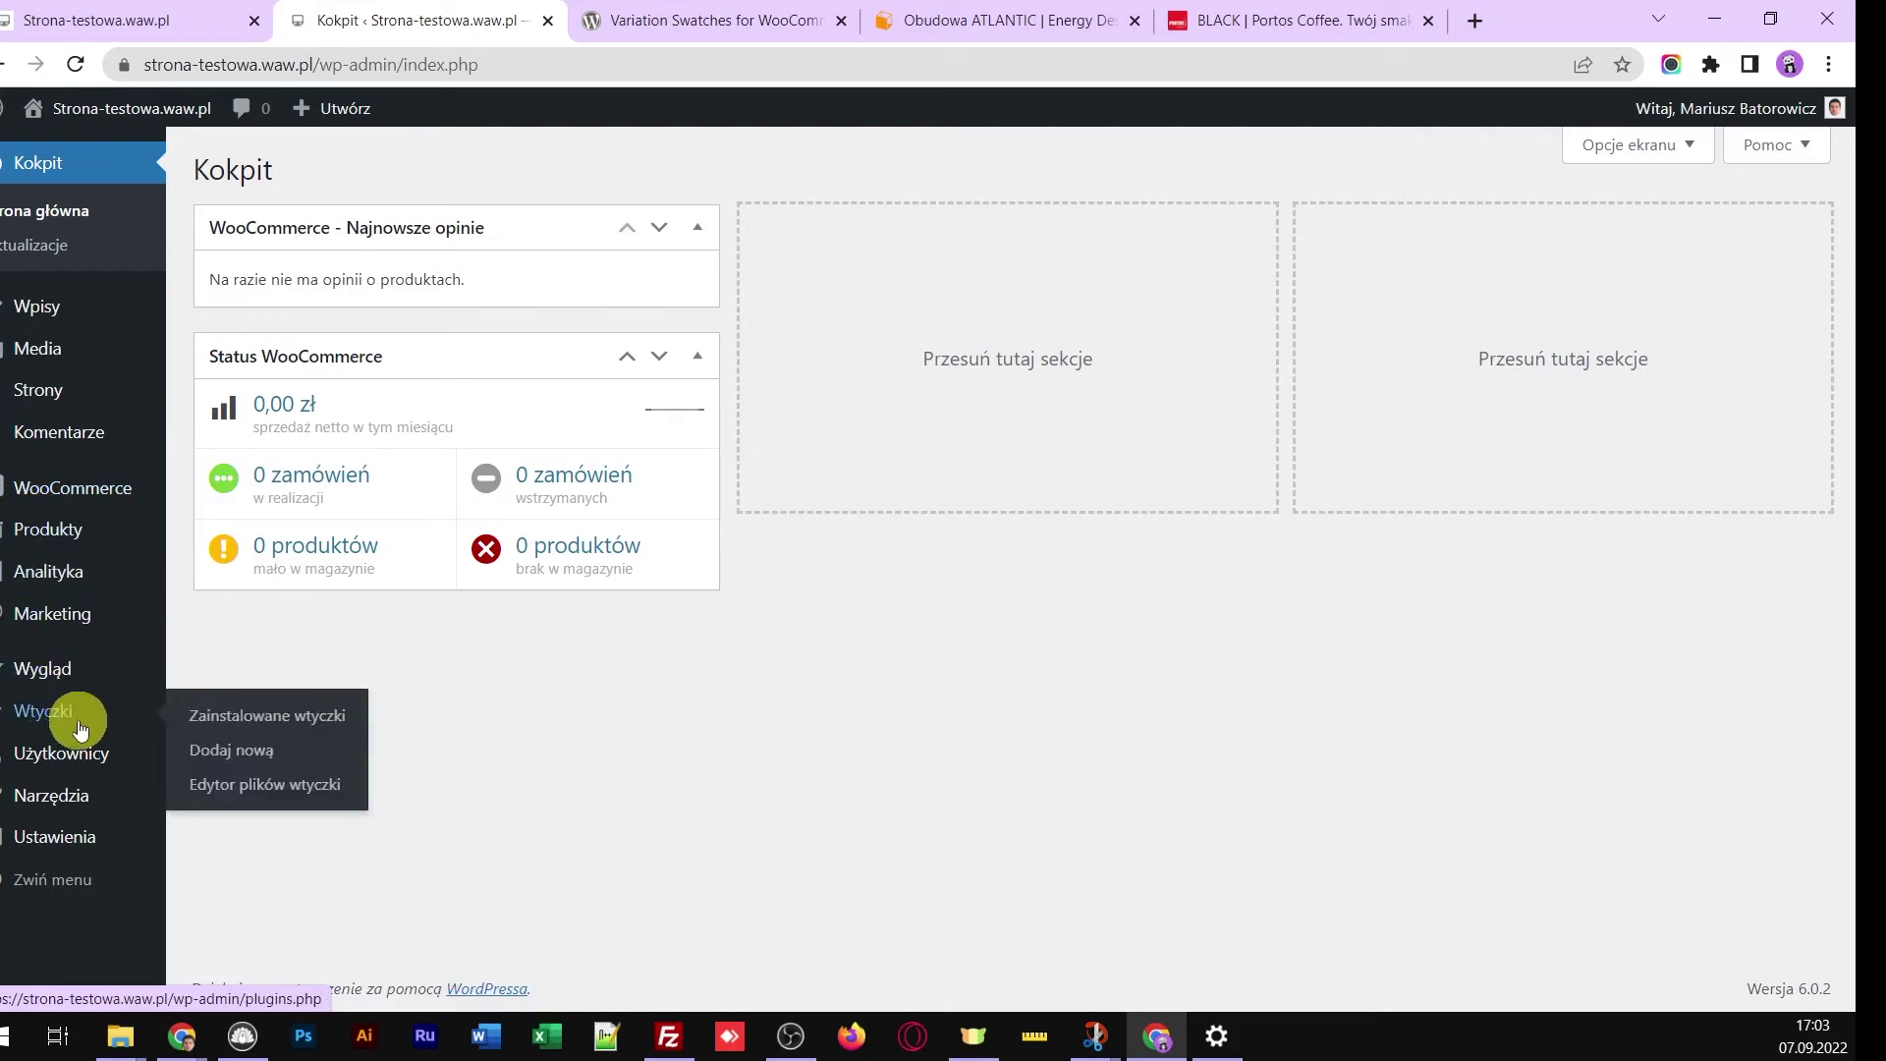
left_click(260, 752)
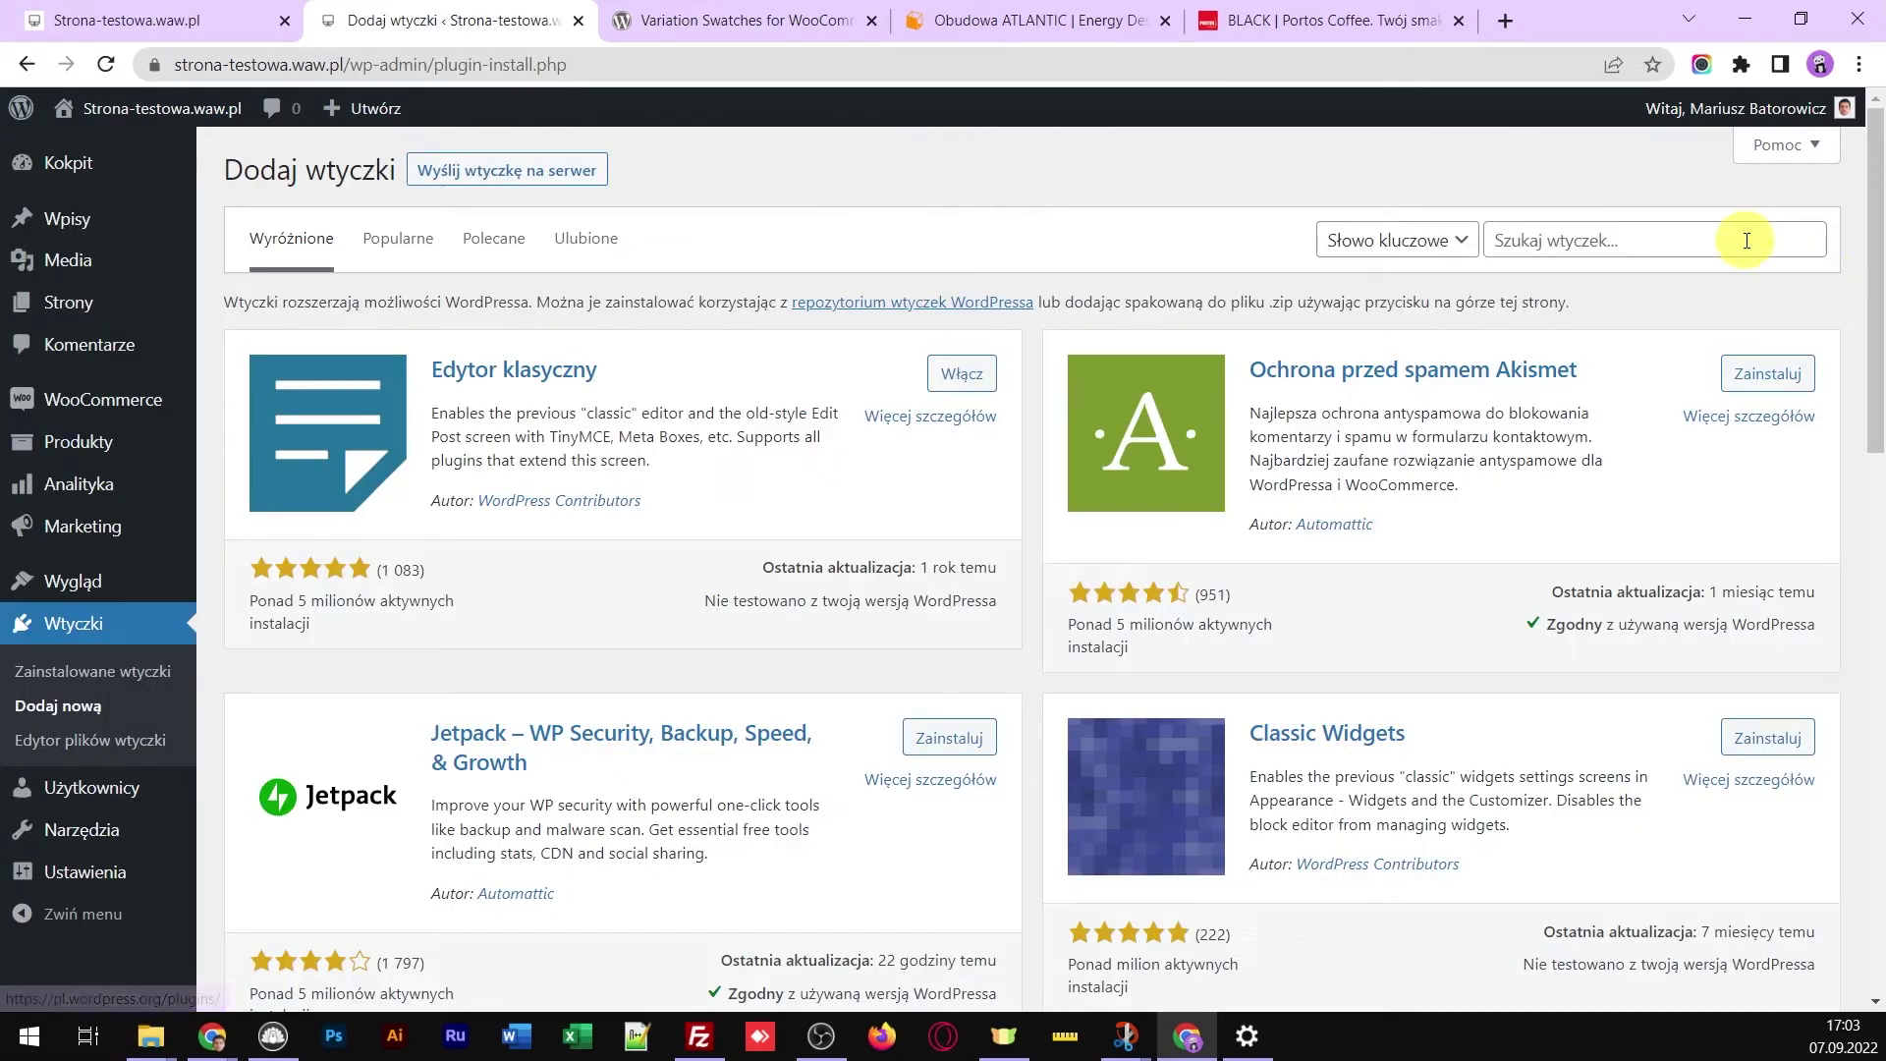
left_click(1620, 239)
key("ctrl+v")
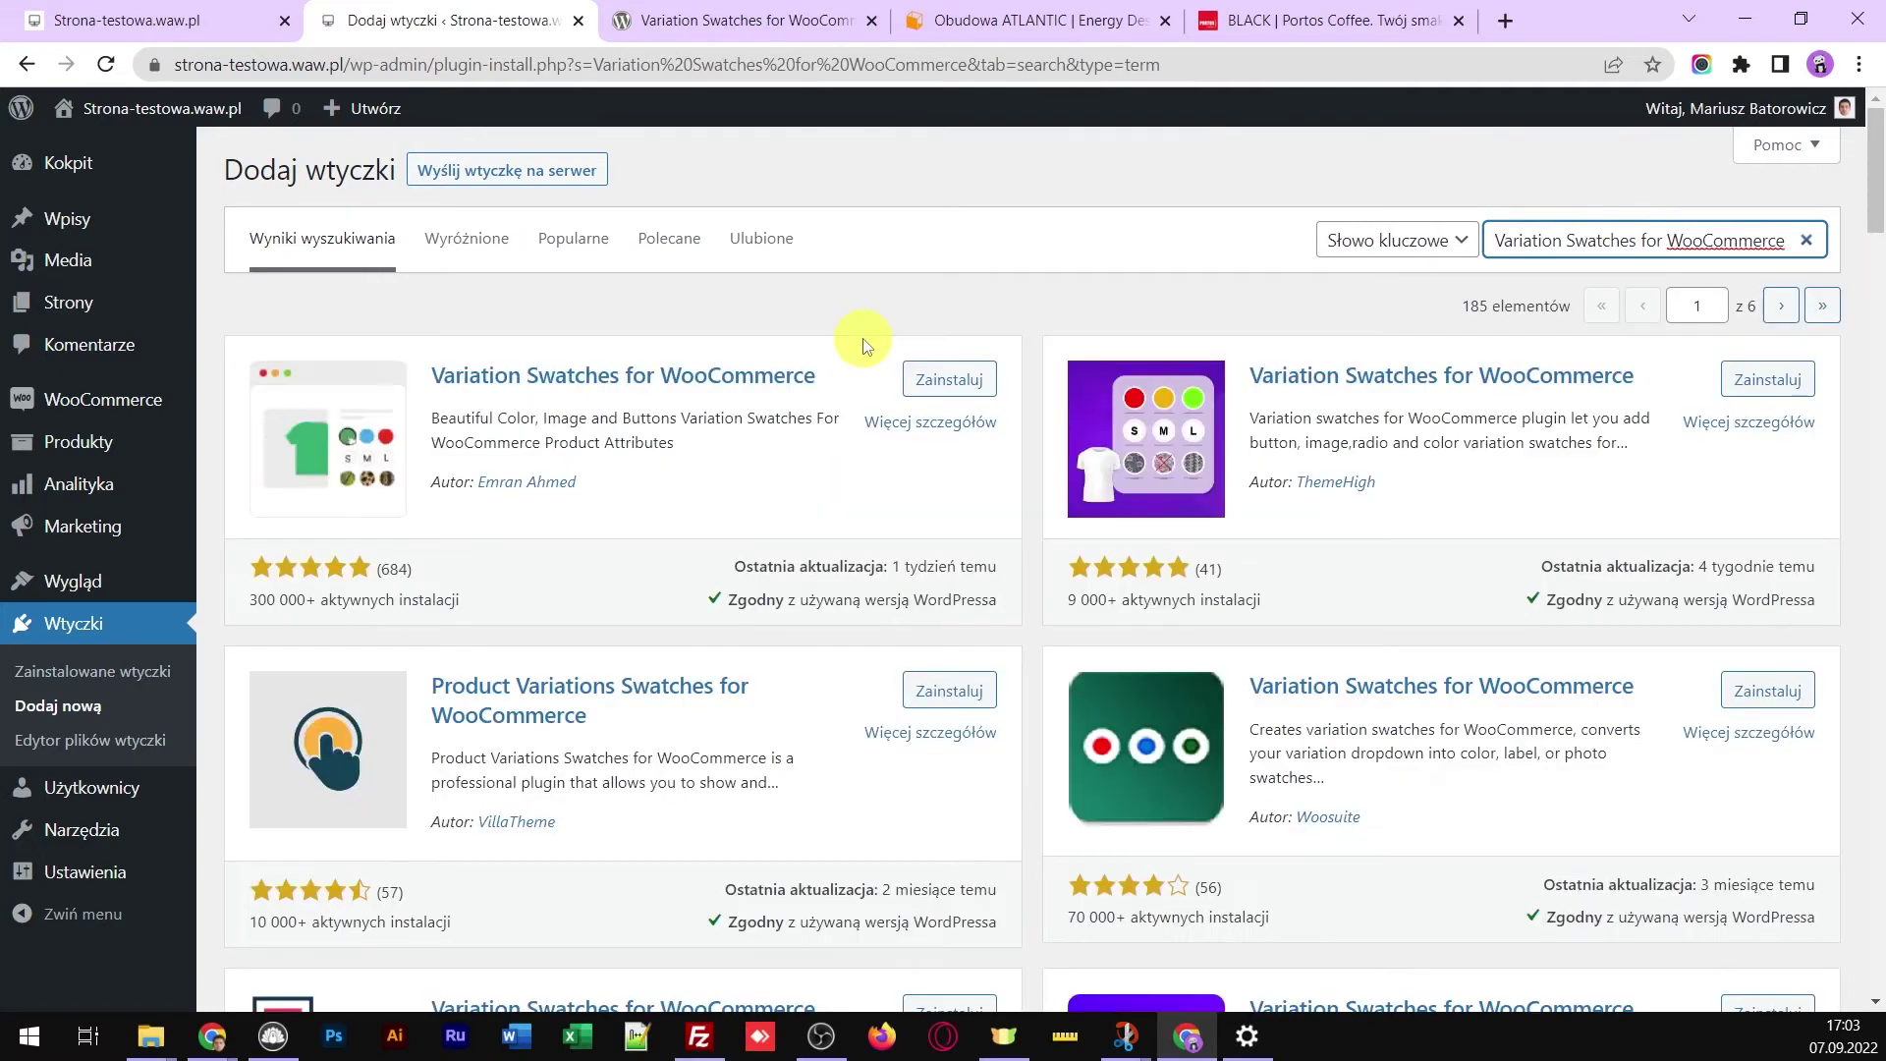
left_click(958, 387)
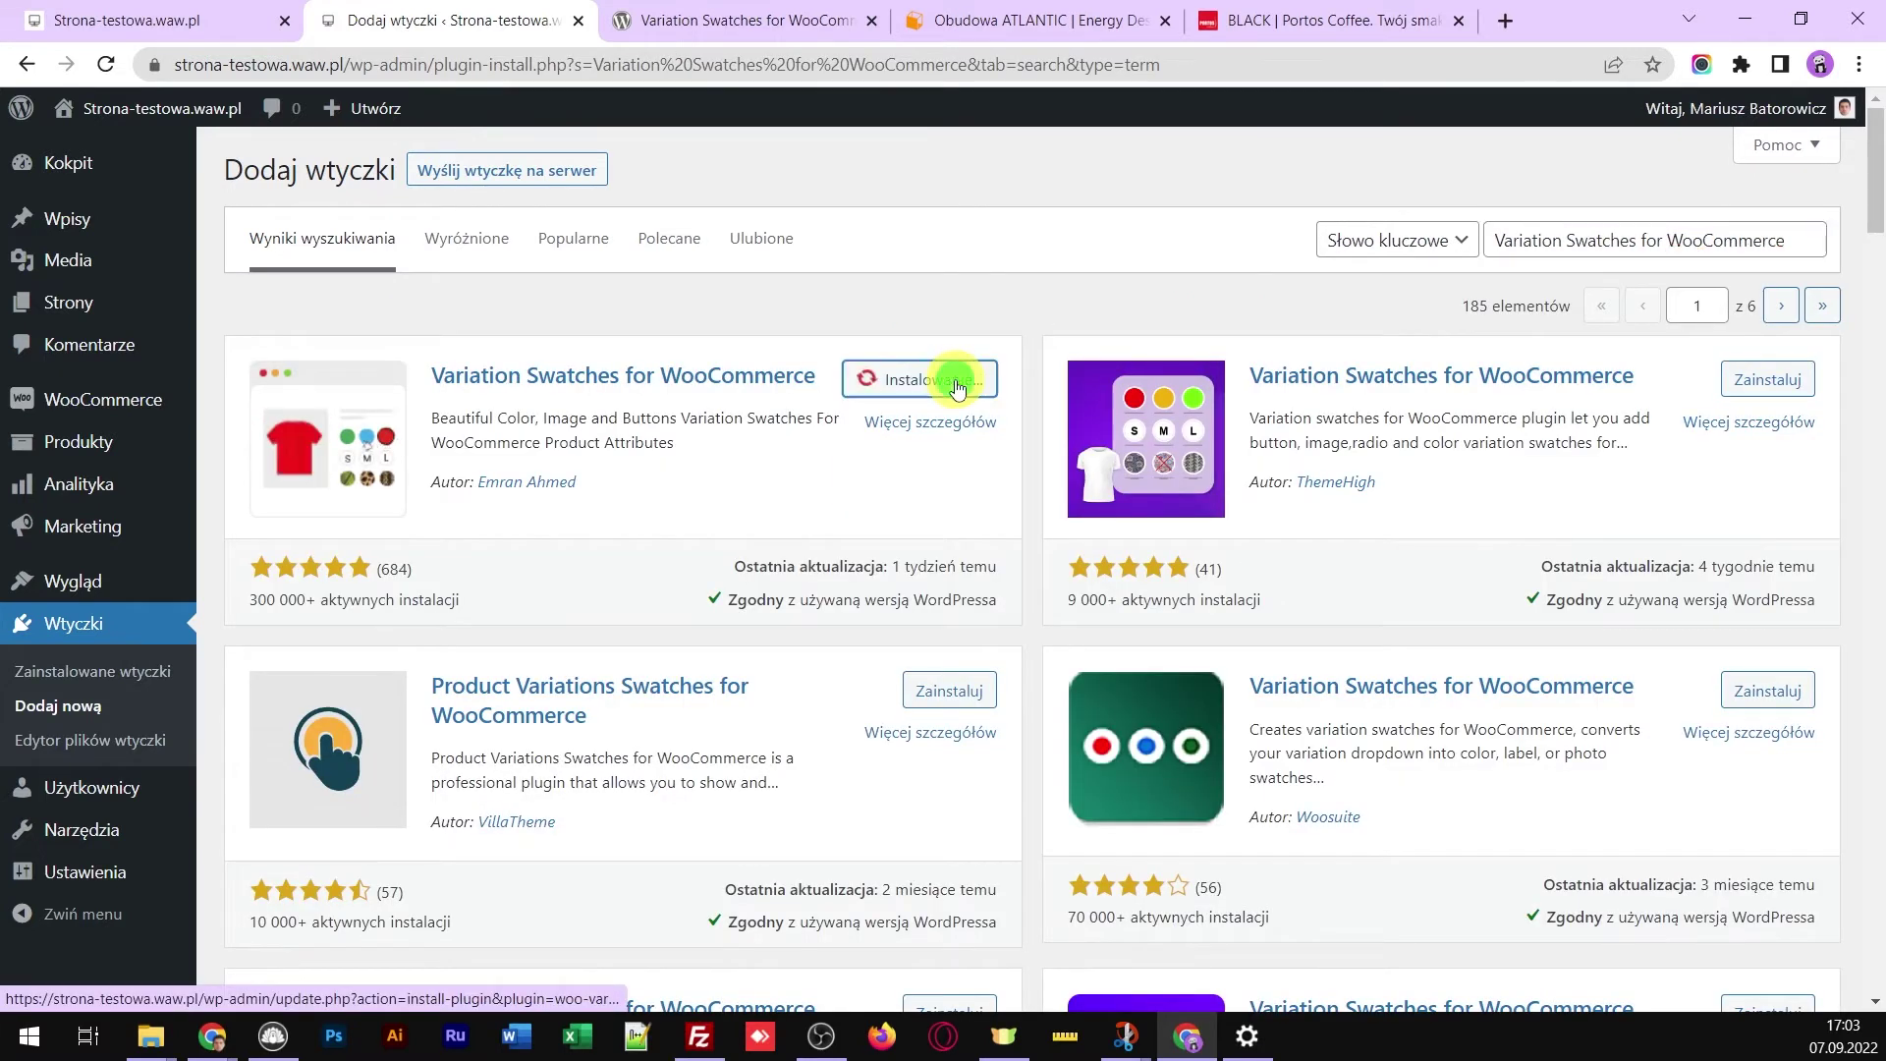
left_click(967, 388)
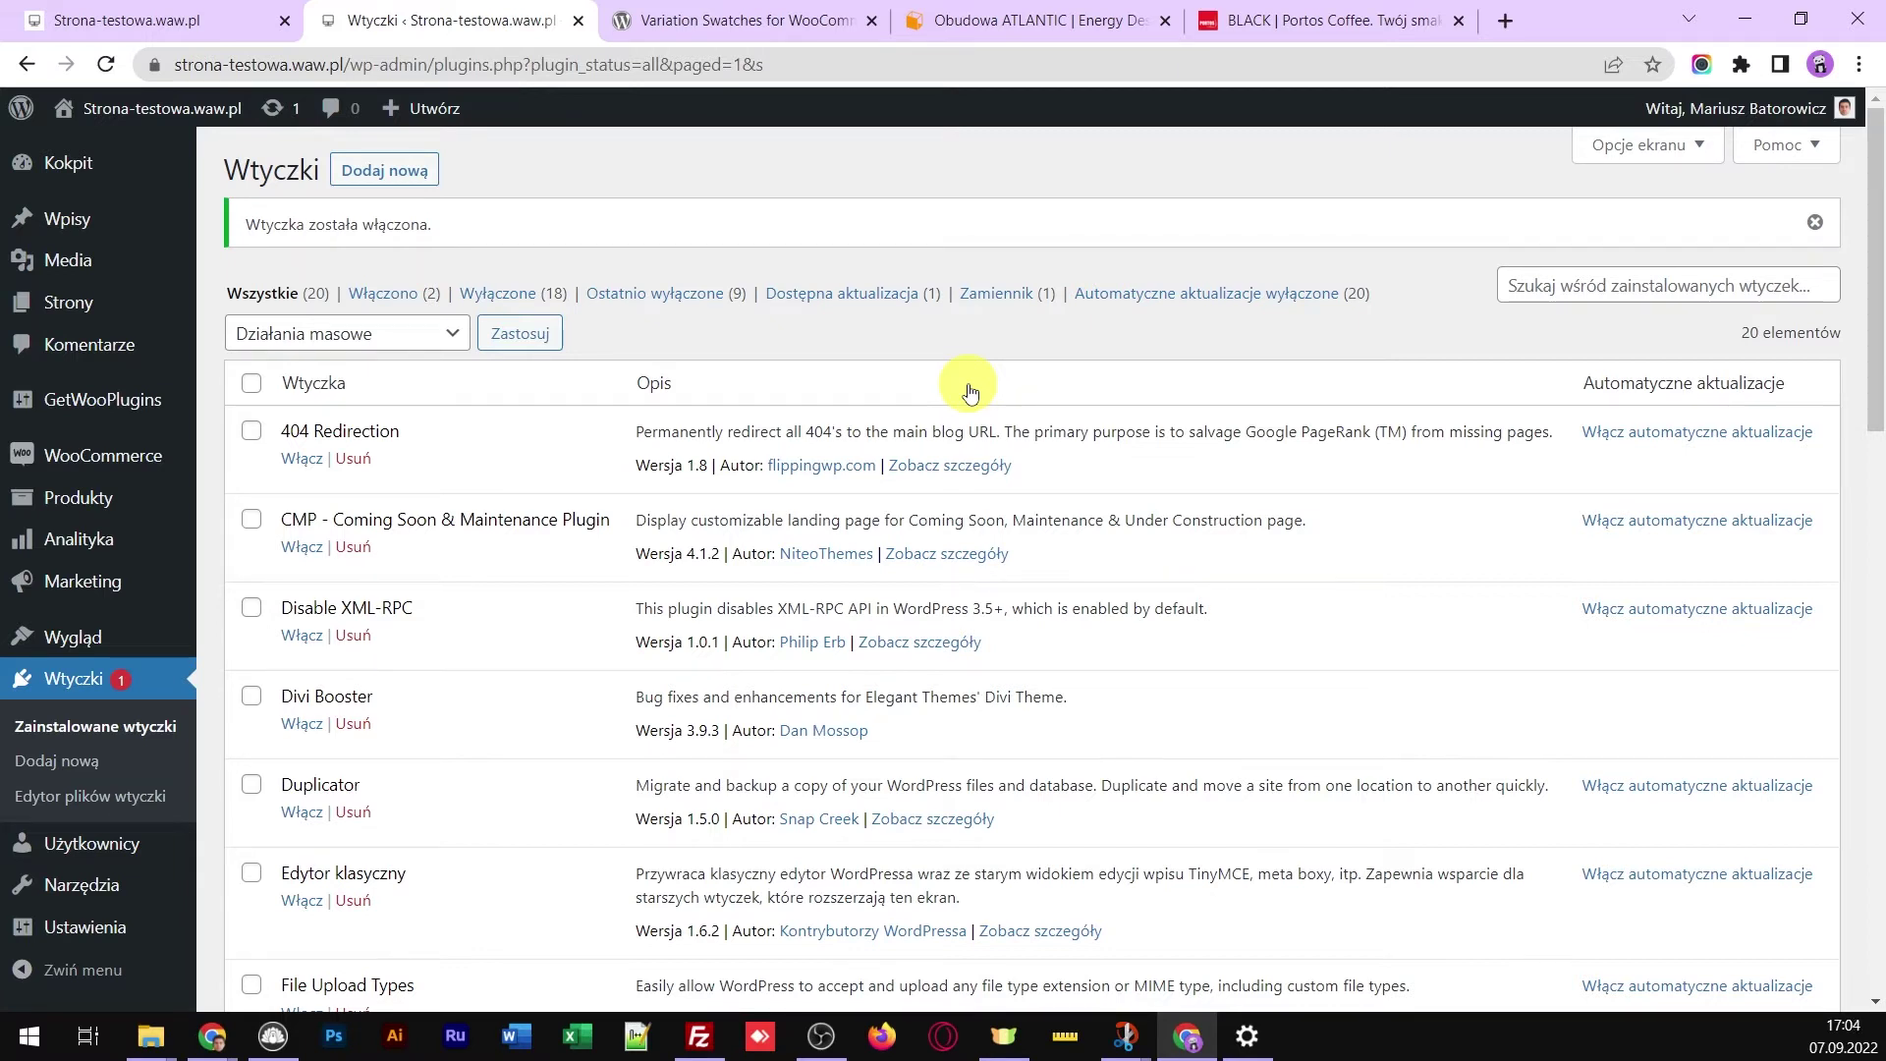
Add a new product attribute named Kolor with the type Color
mouse_move(106, 497)
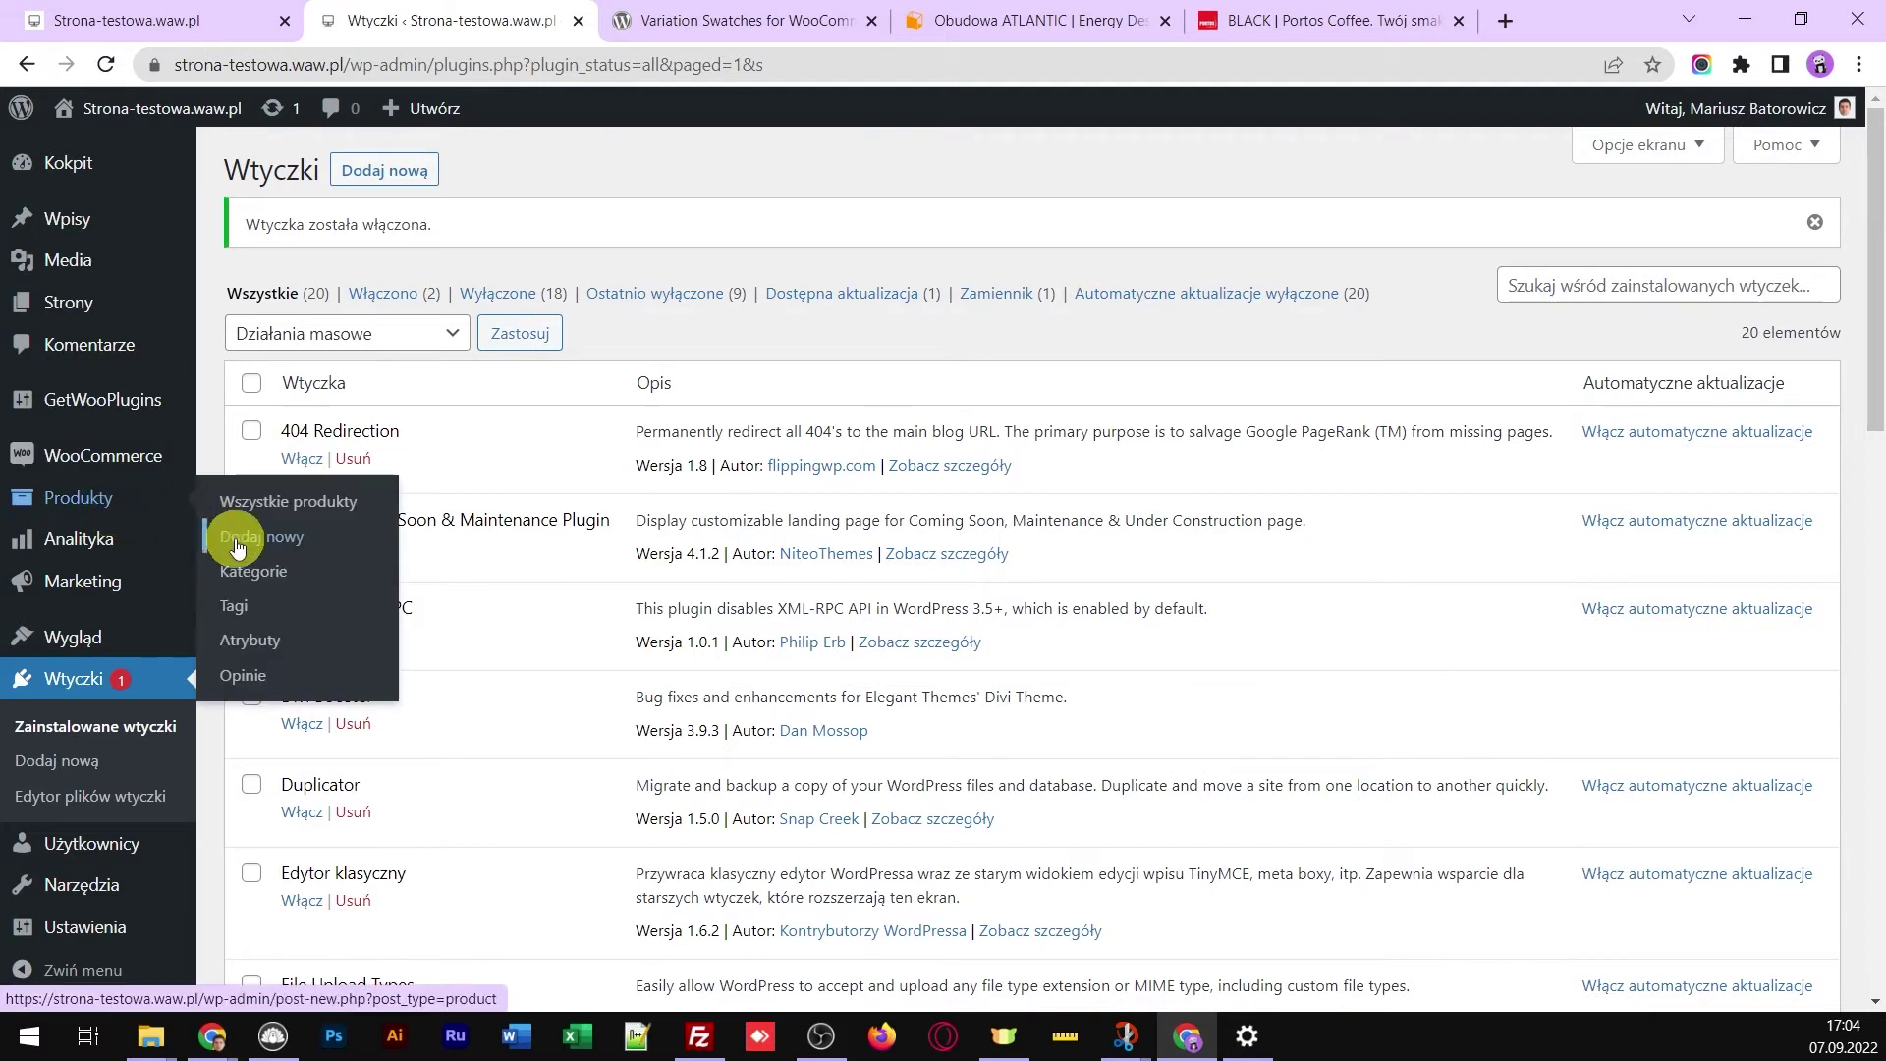
left_click(269, 651)
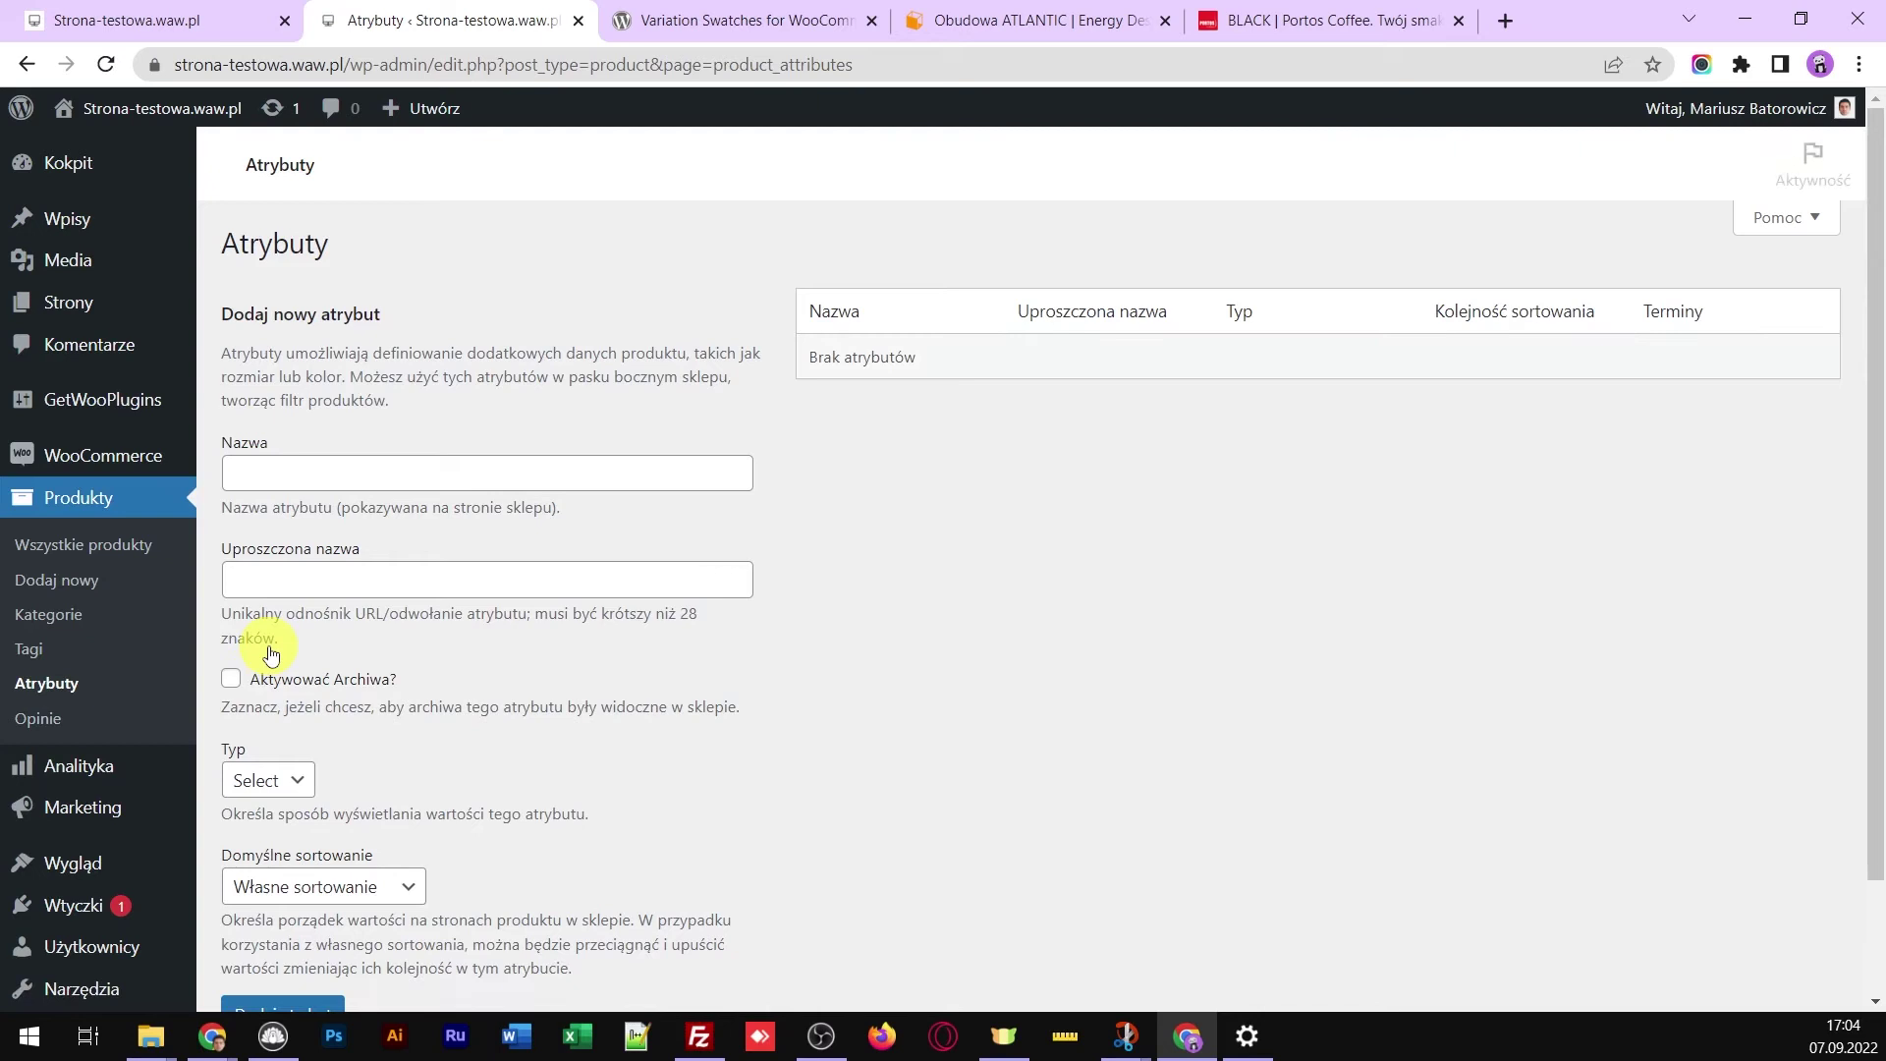
left_click(282, 470)
type("Kolor")
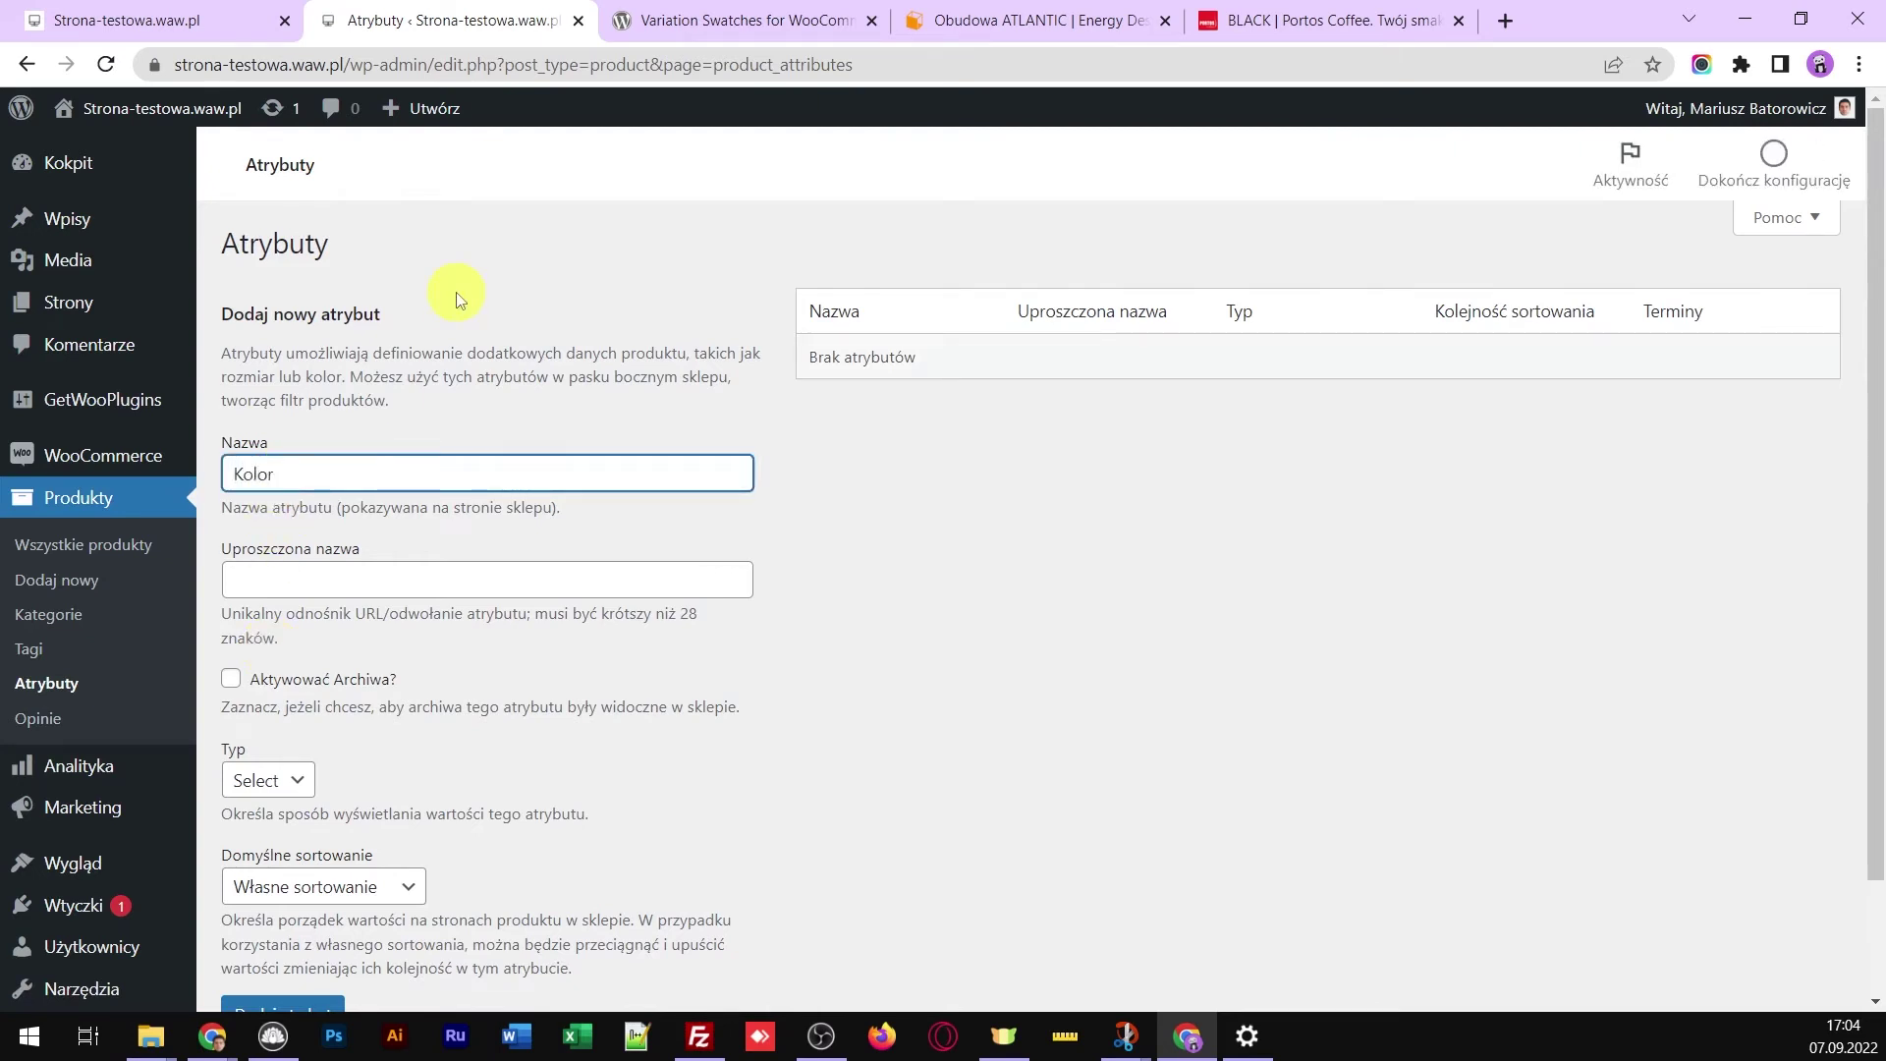
scroll(451, 537, "down", 1)
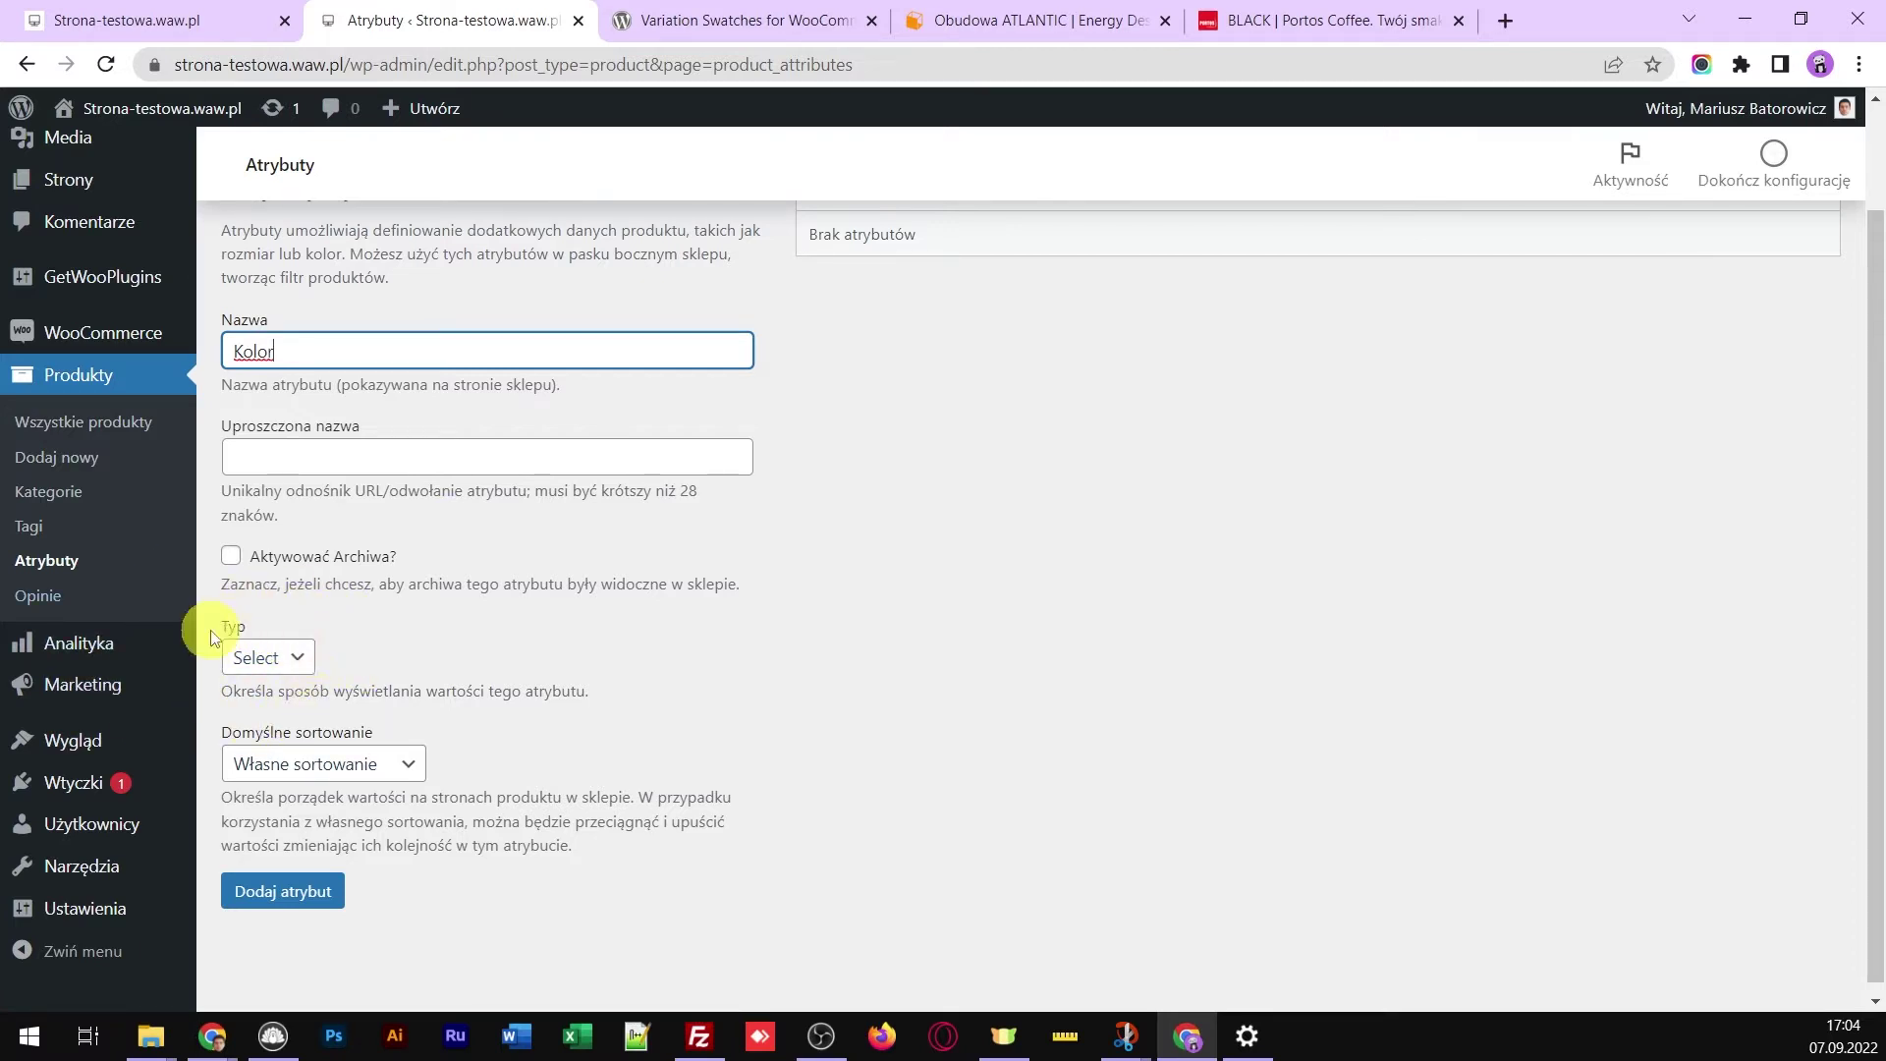
left_click(282, 665)
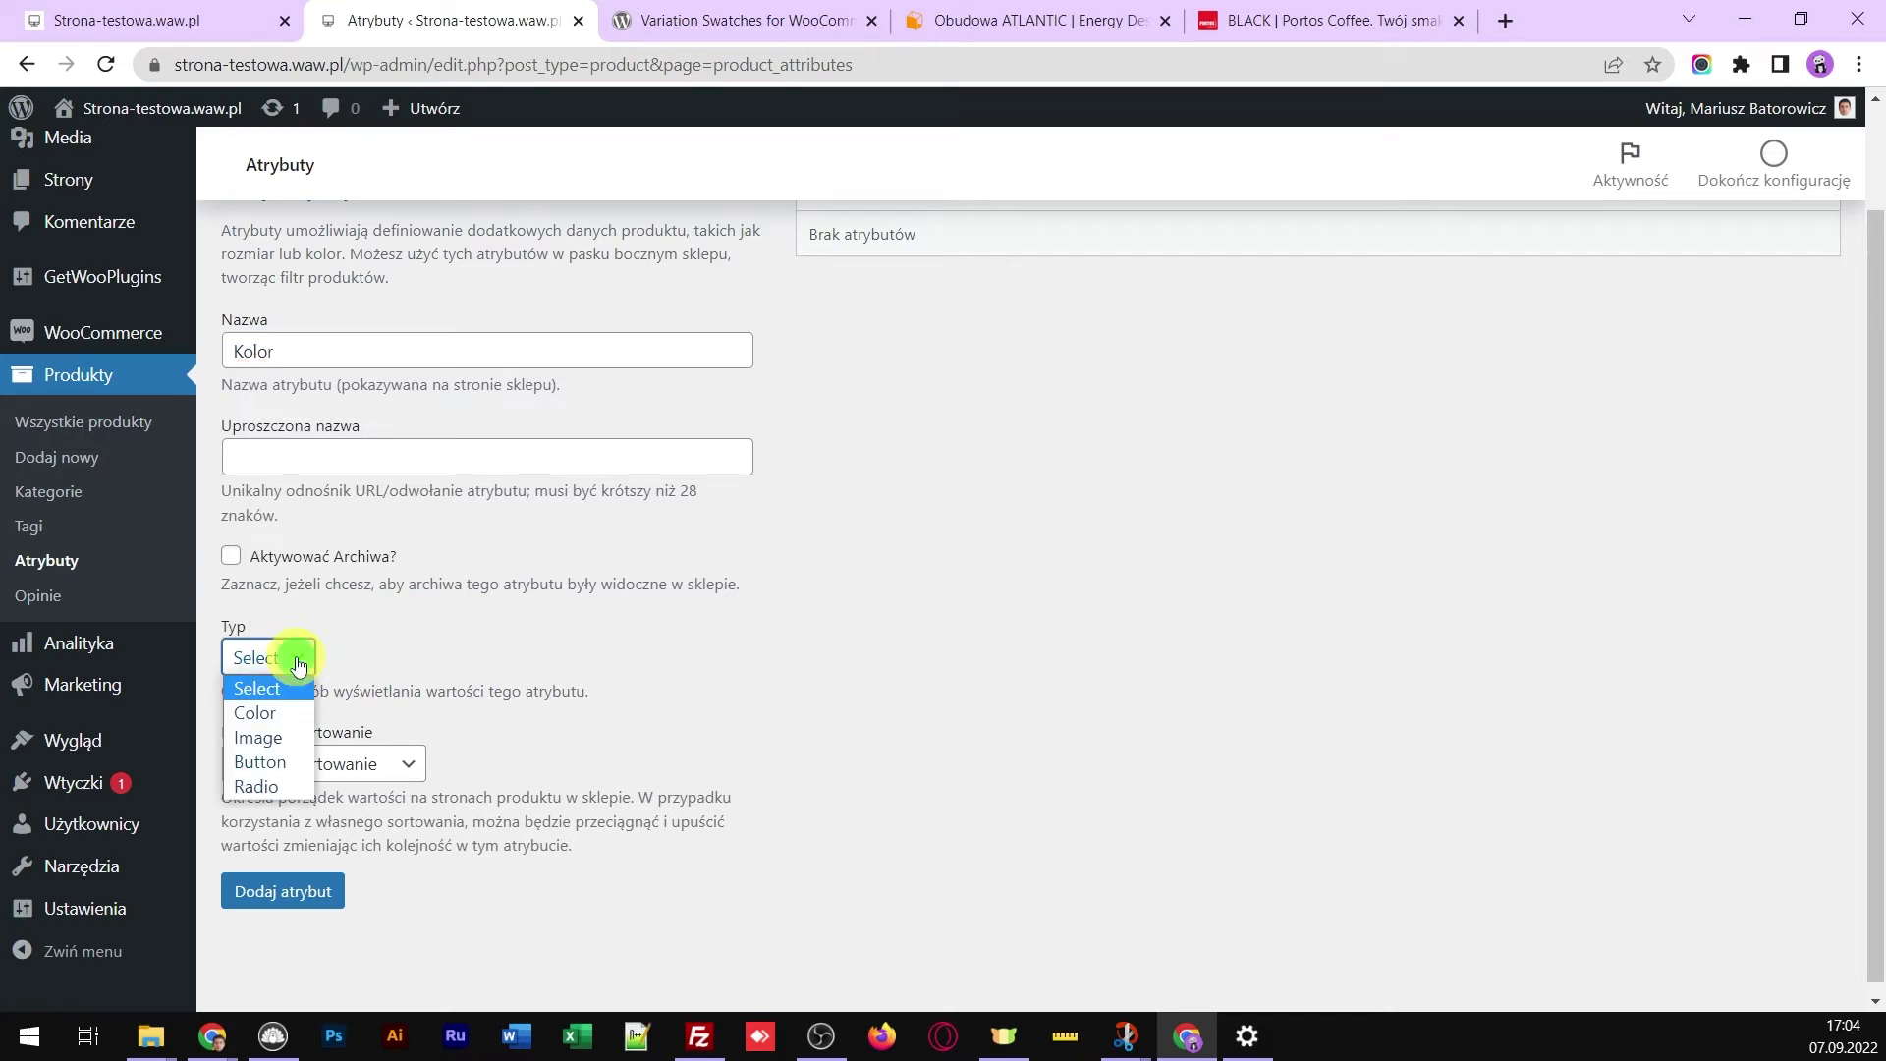
left_click(267, 720)
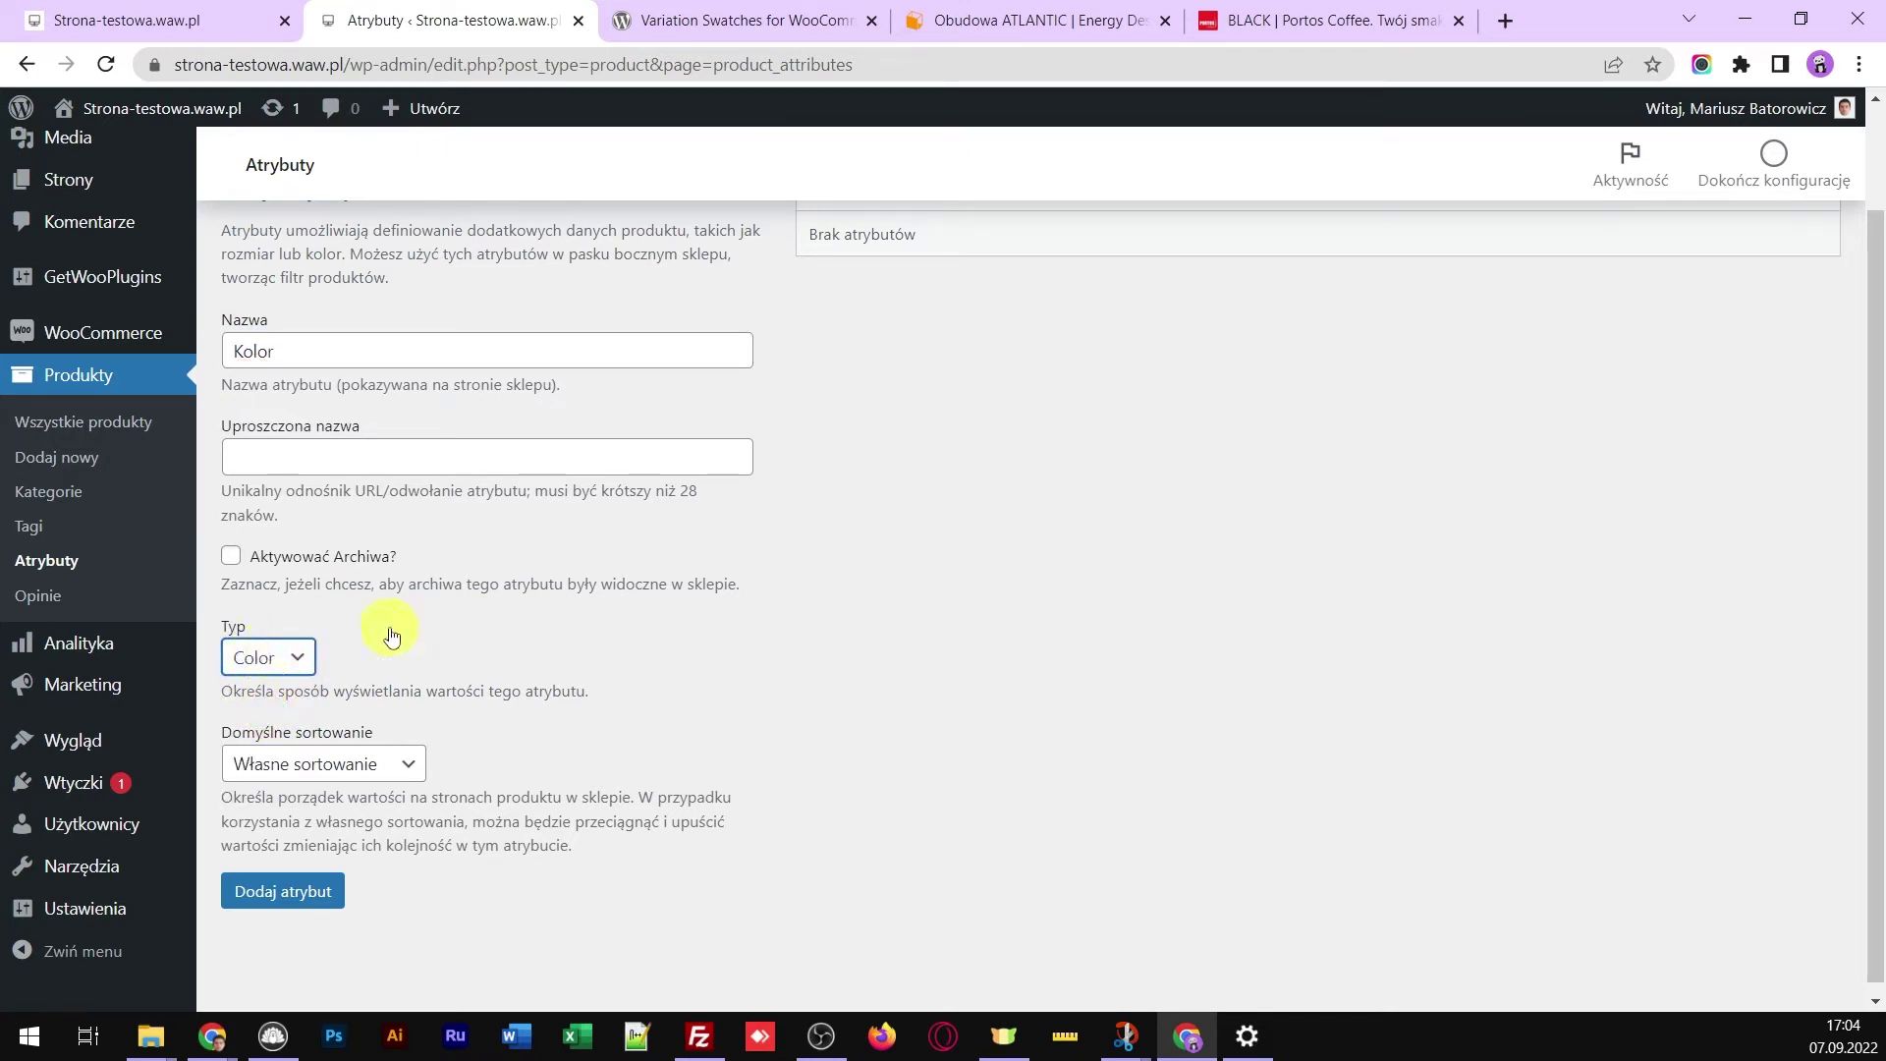
scroll(867, 590, "up", 2)
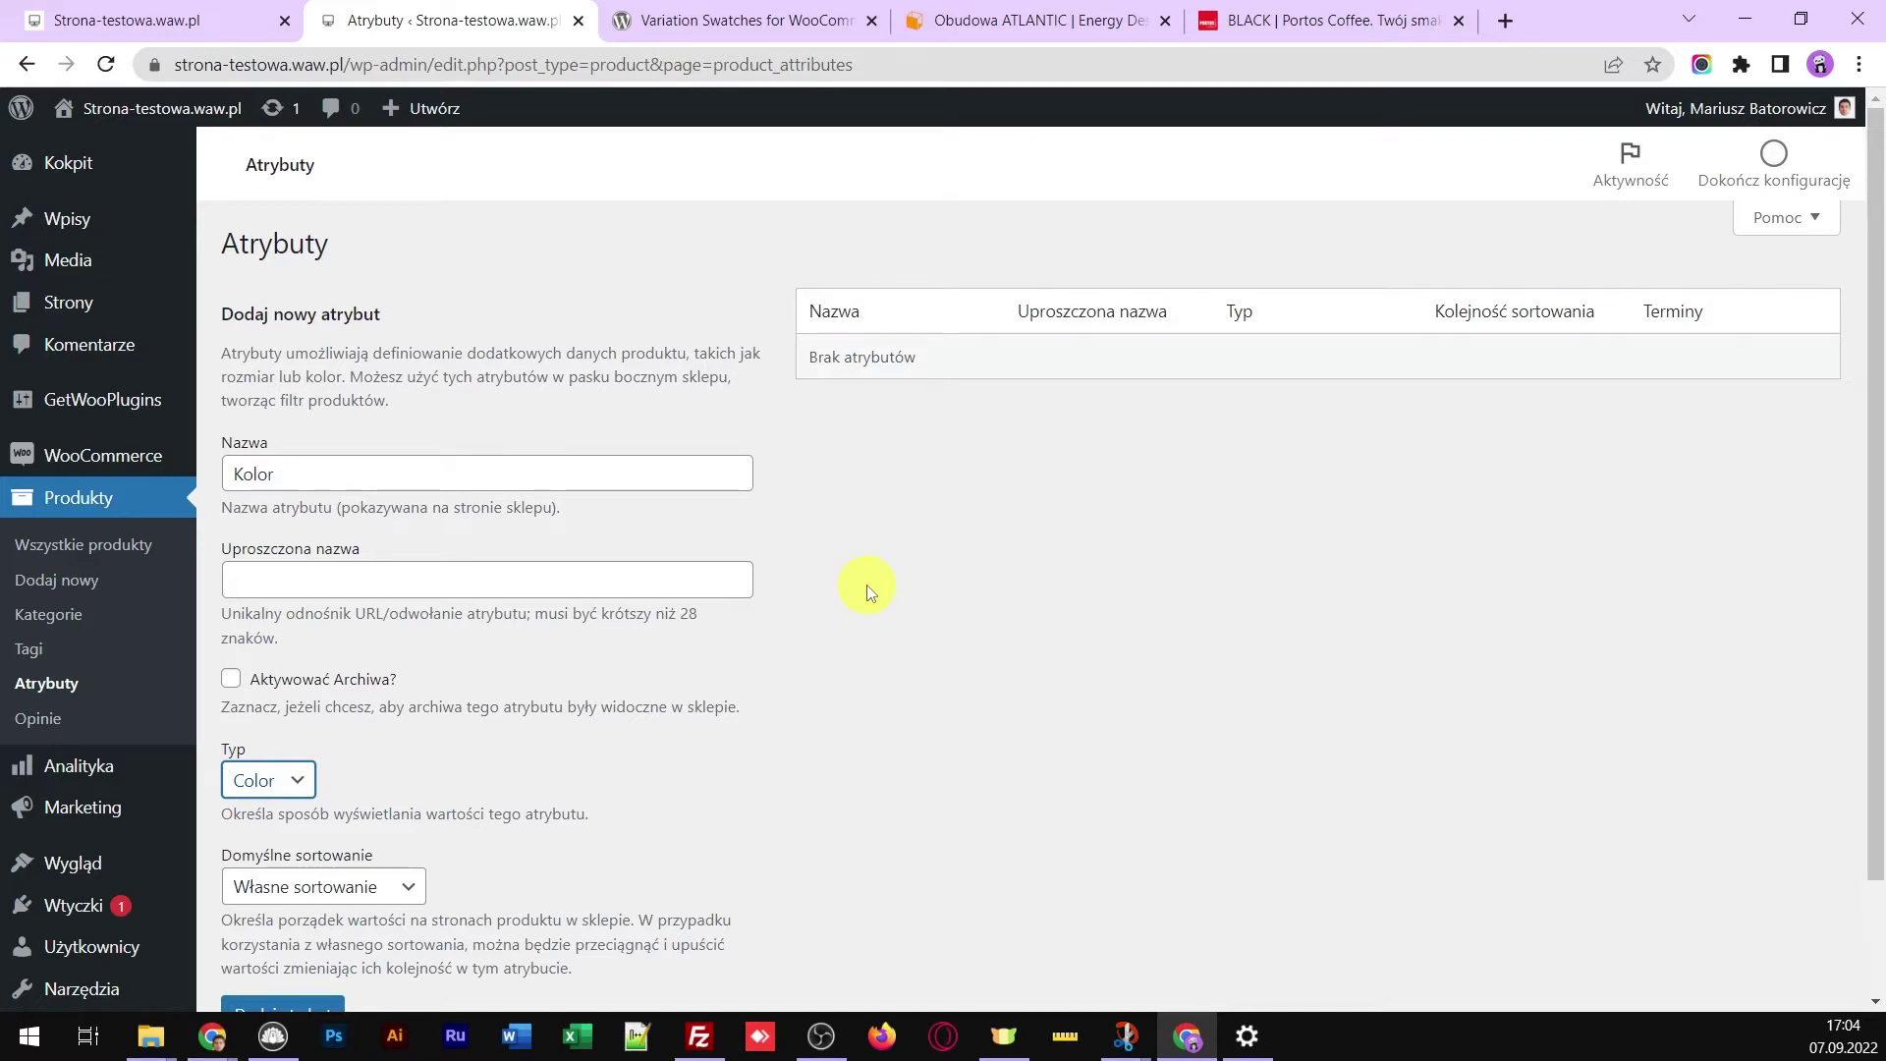
scroll(632, 637, "down", 1)
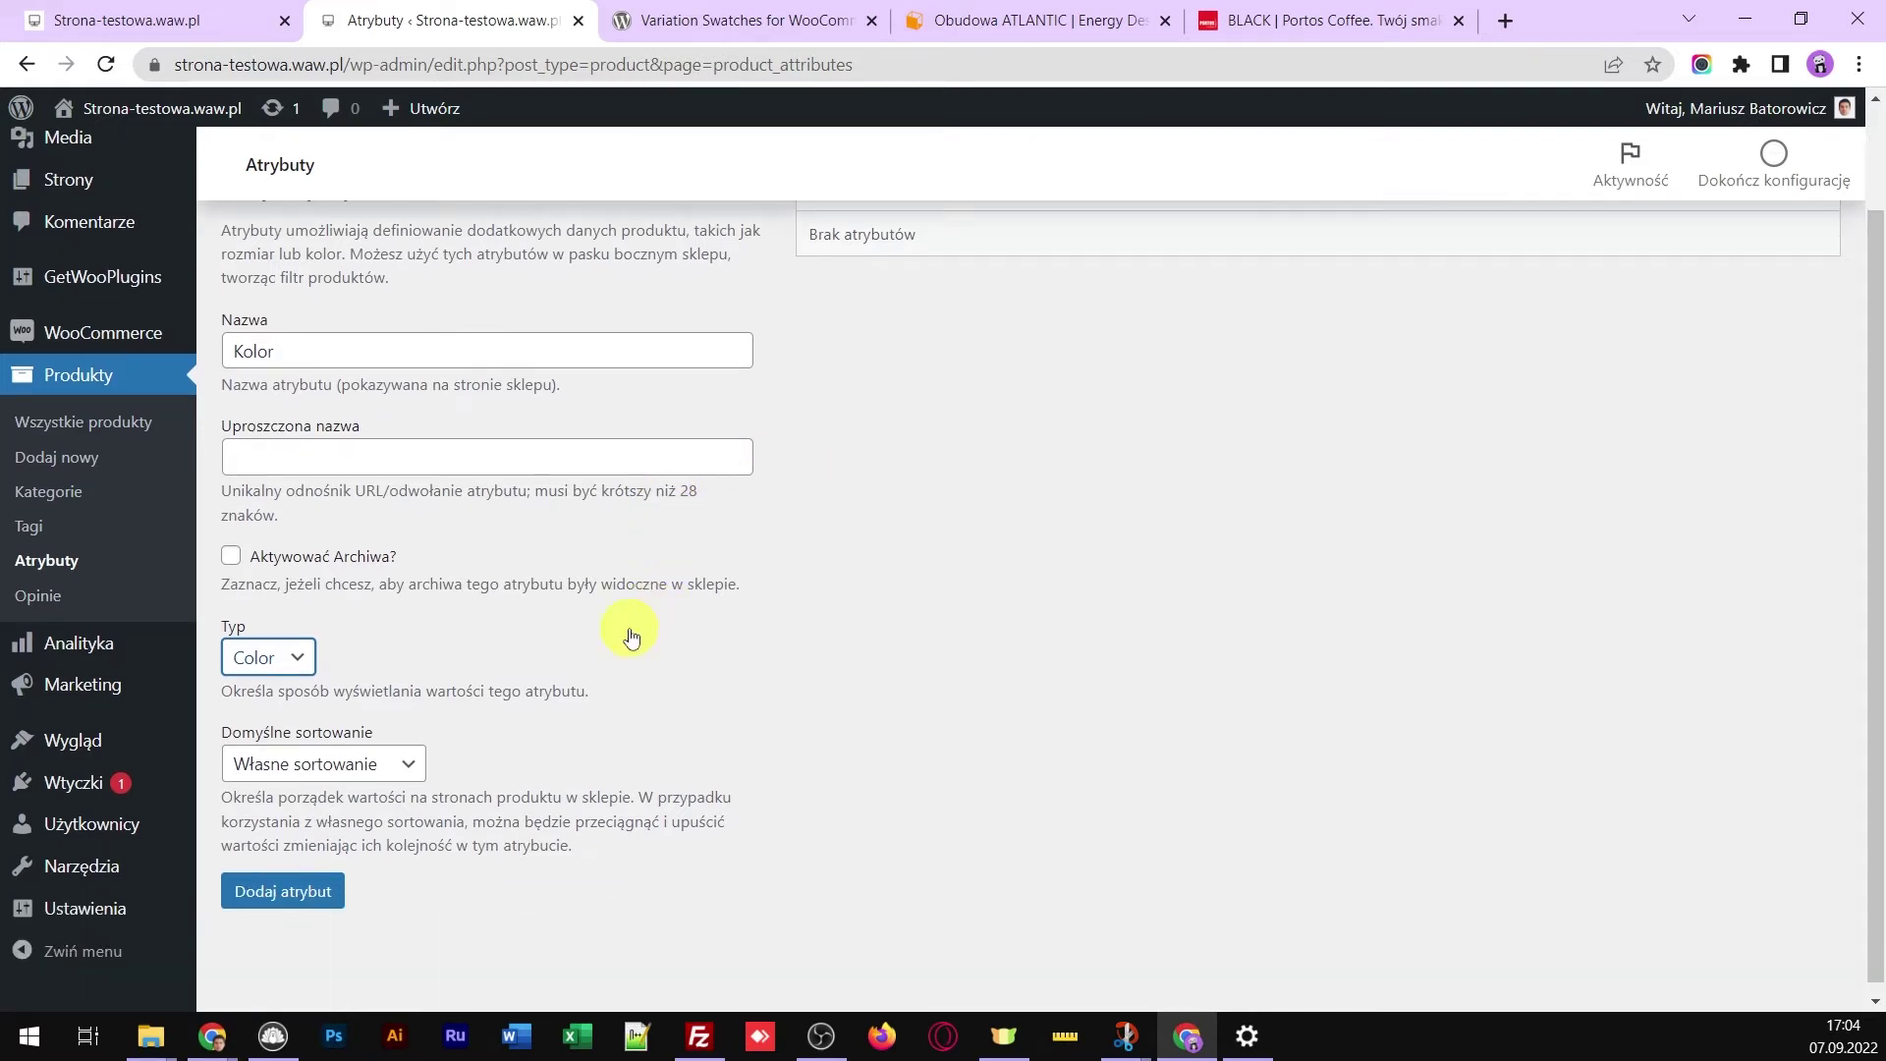
left_click(285, 899)
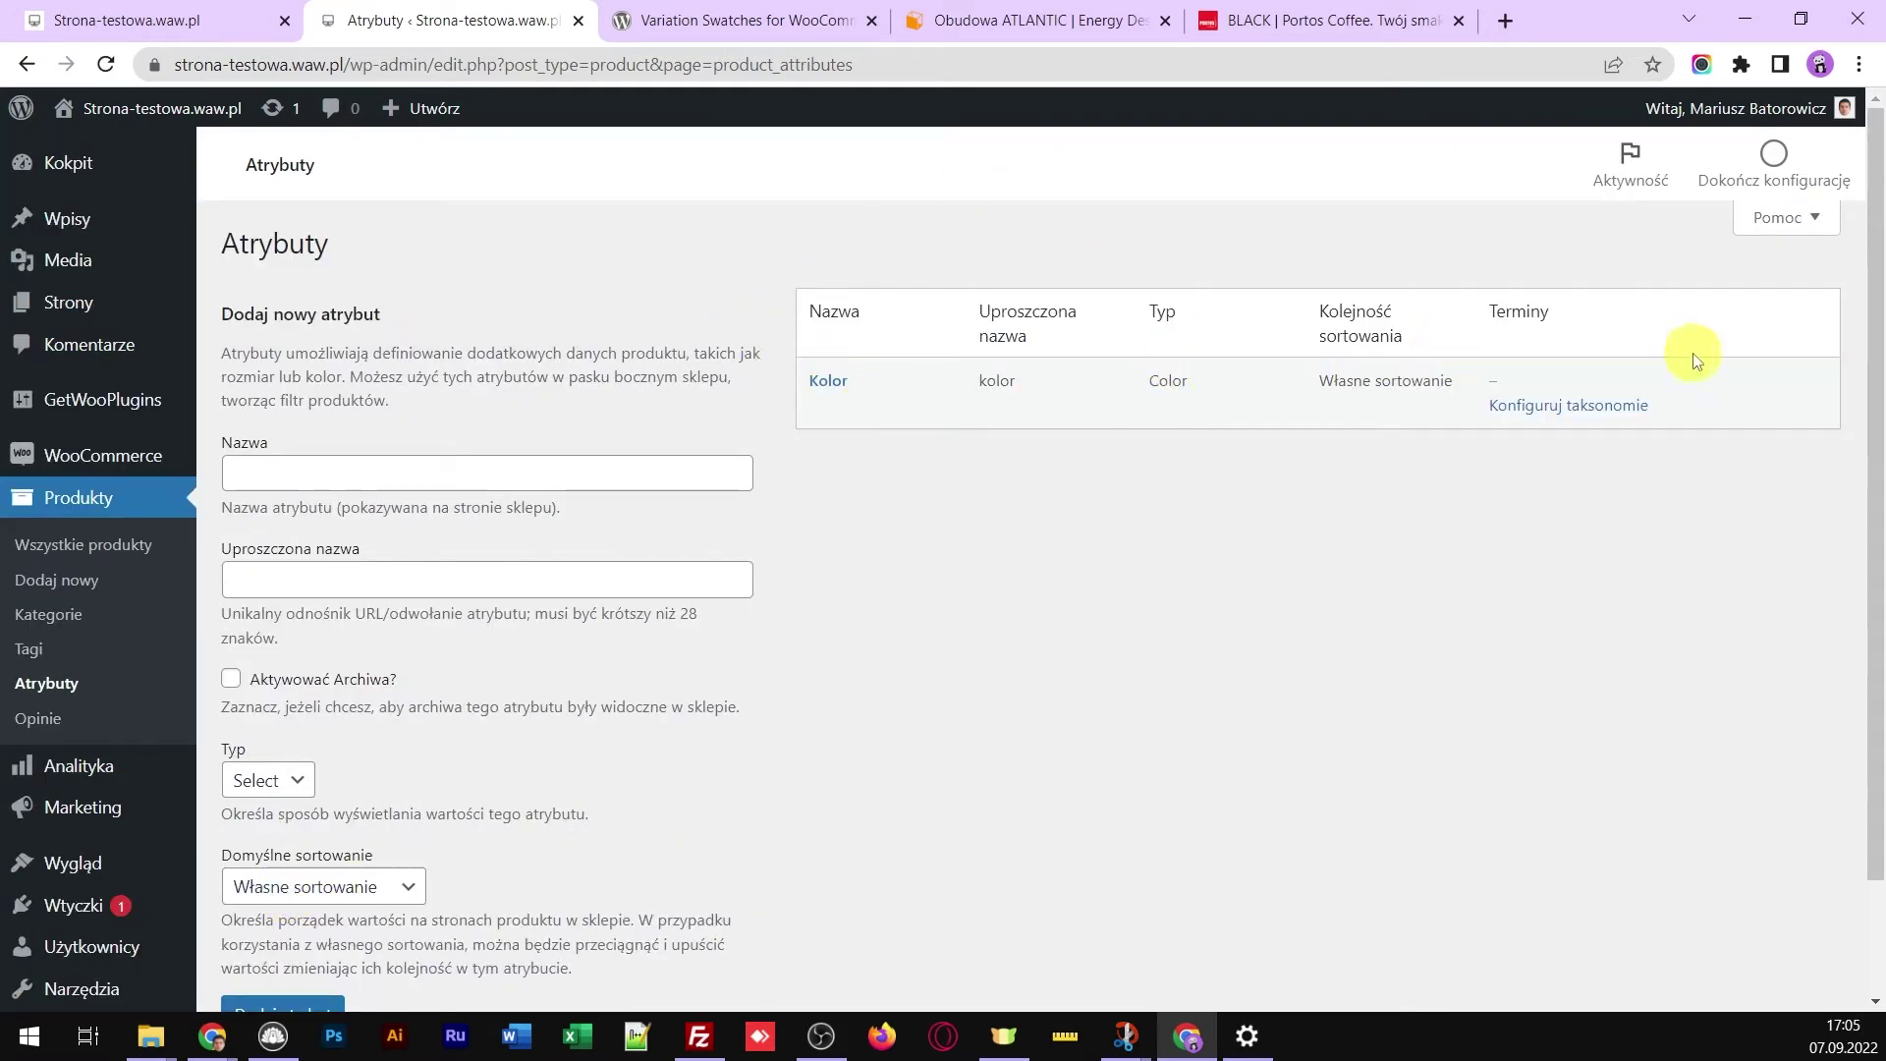
Add the term Czerwony to the Kolor attribute with the preset red colour #dd3333
left_click(1554, 412)
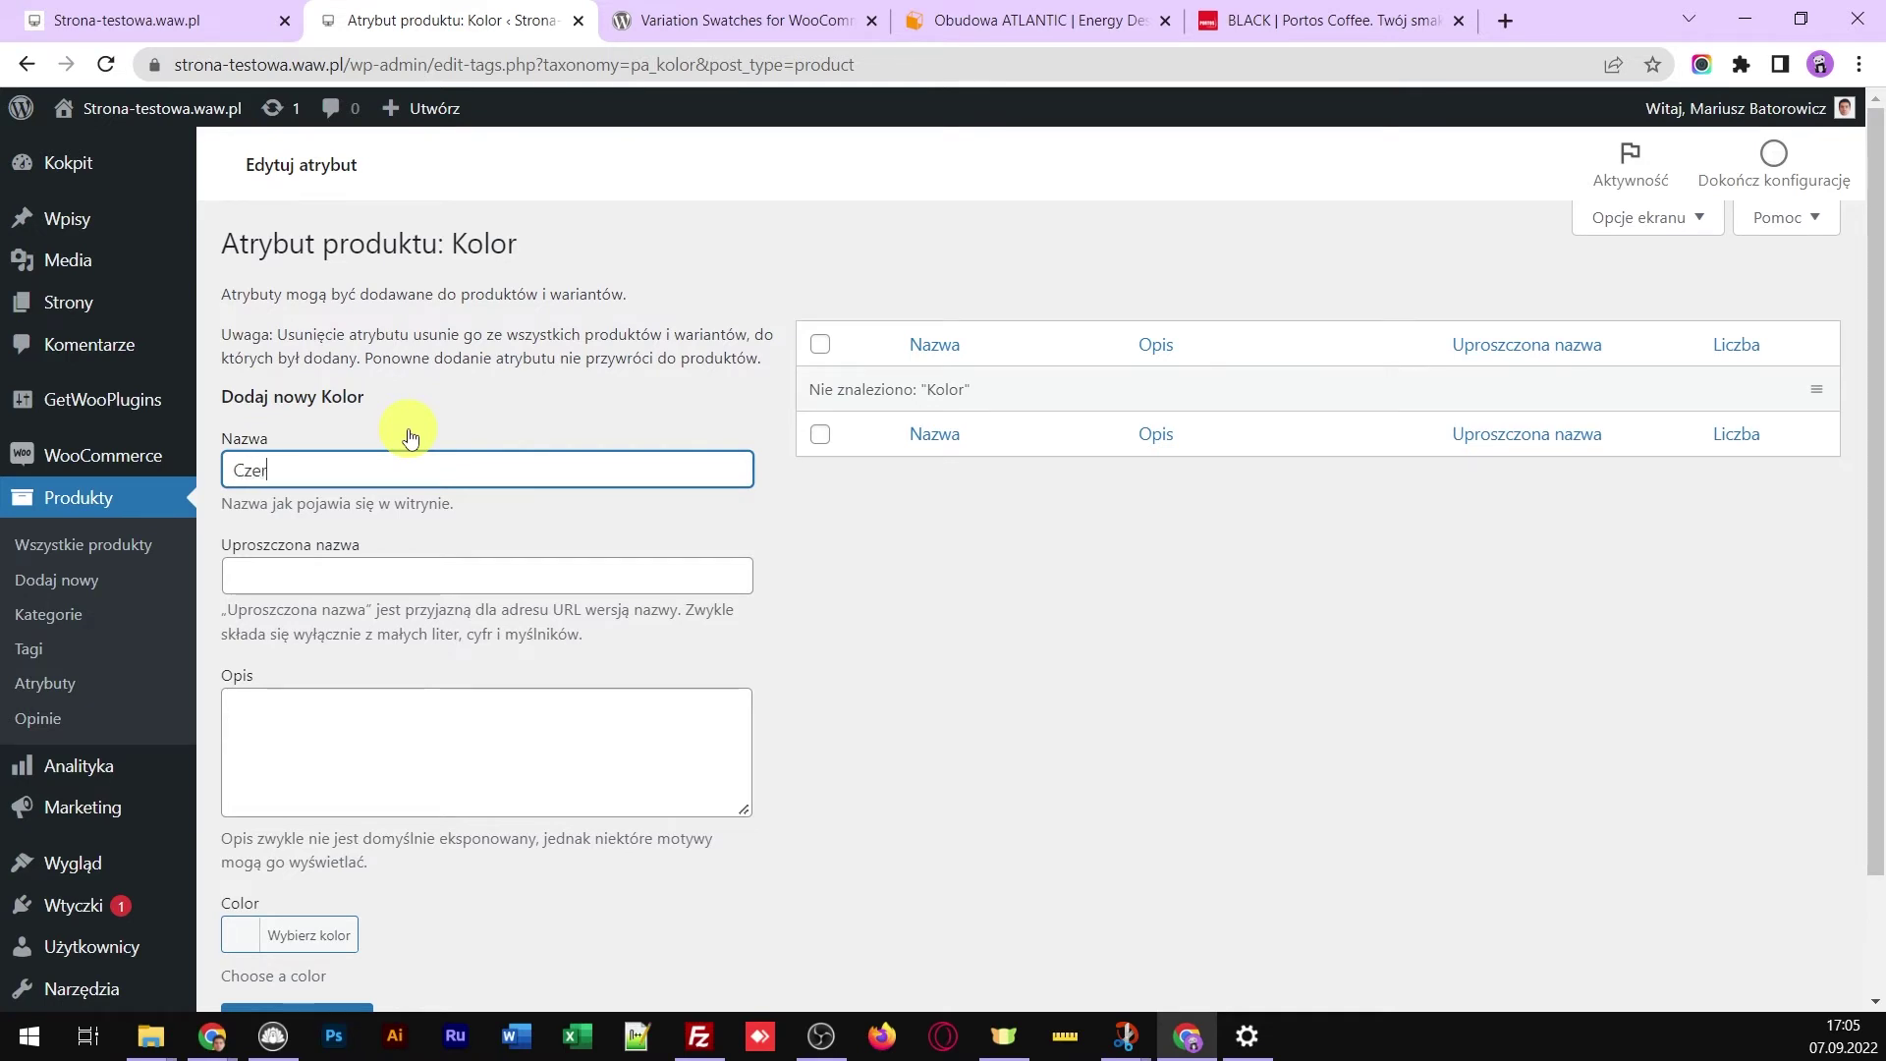
type("y")
scroll(253, 787, "down", 2)
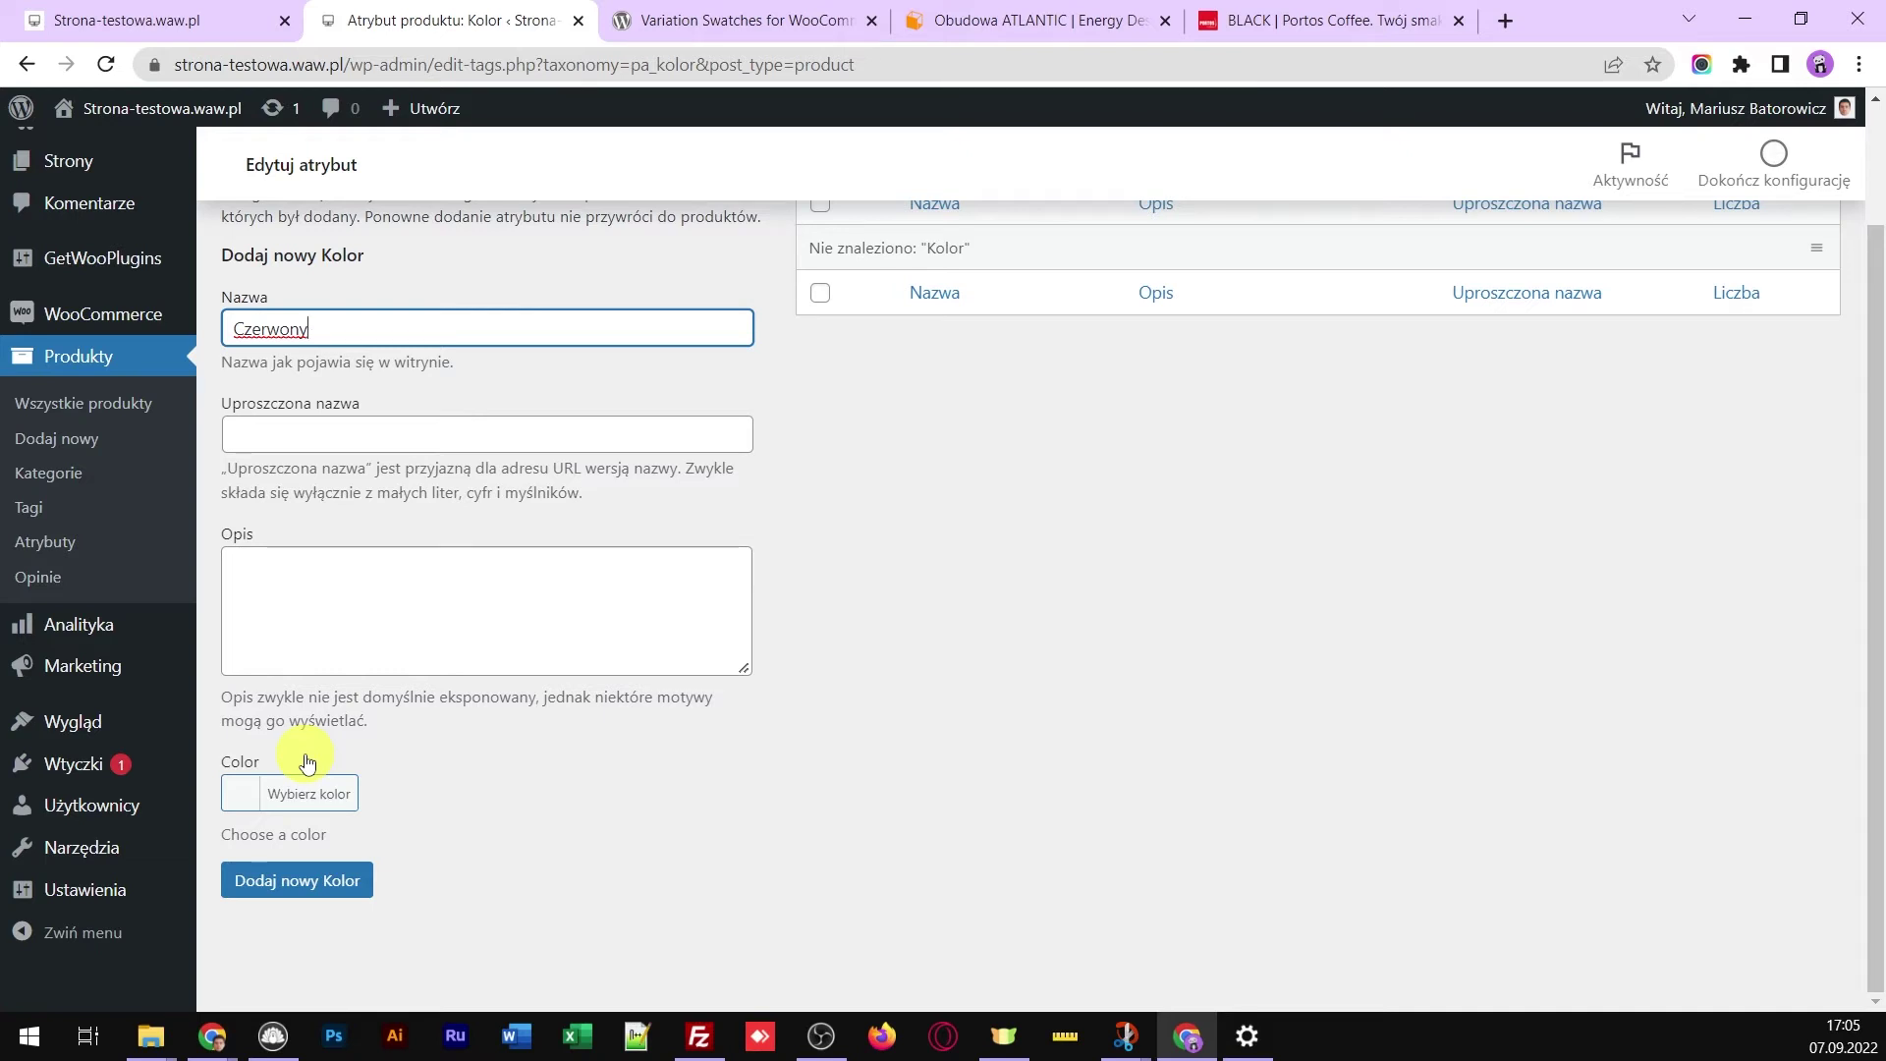
left_click(245, 792)
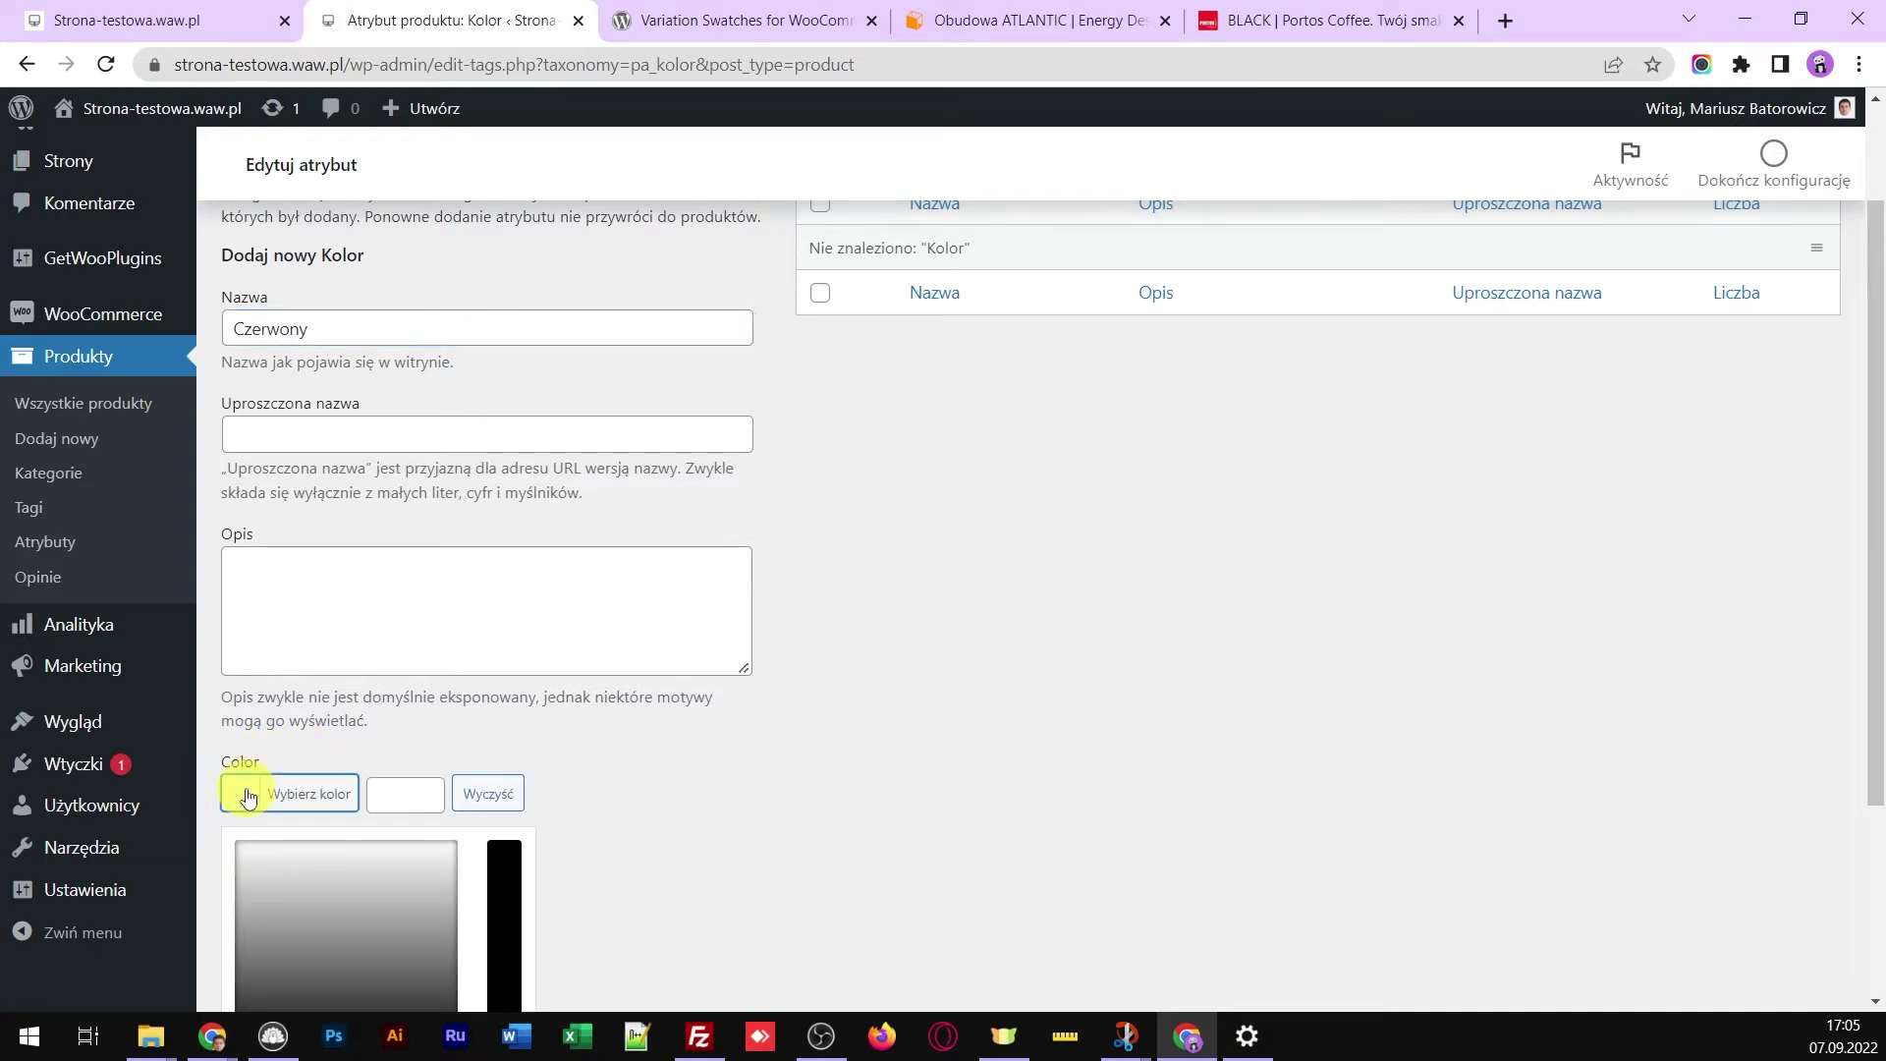
scroll(556, 733, "down", 3)
left_click(304, 793)
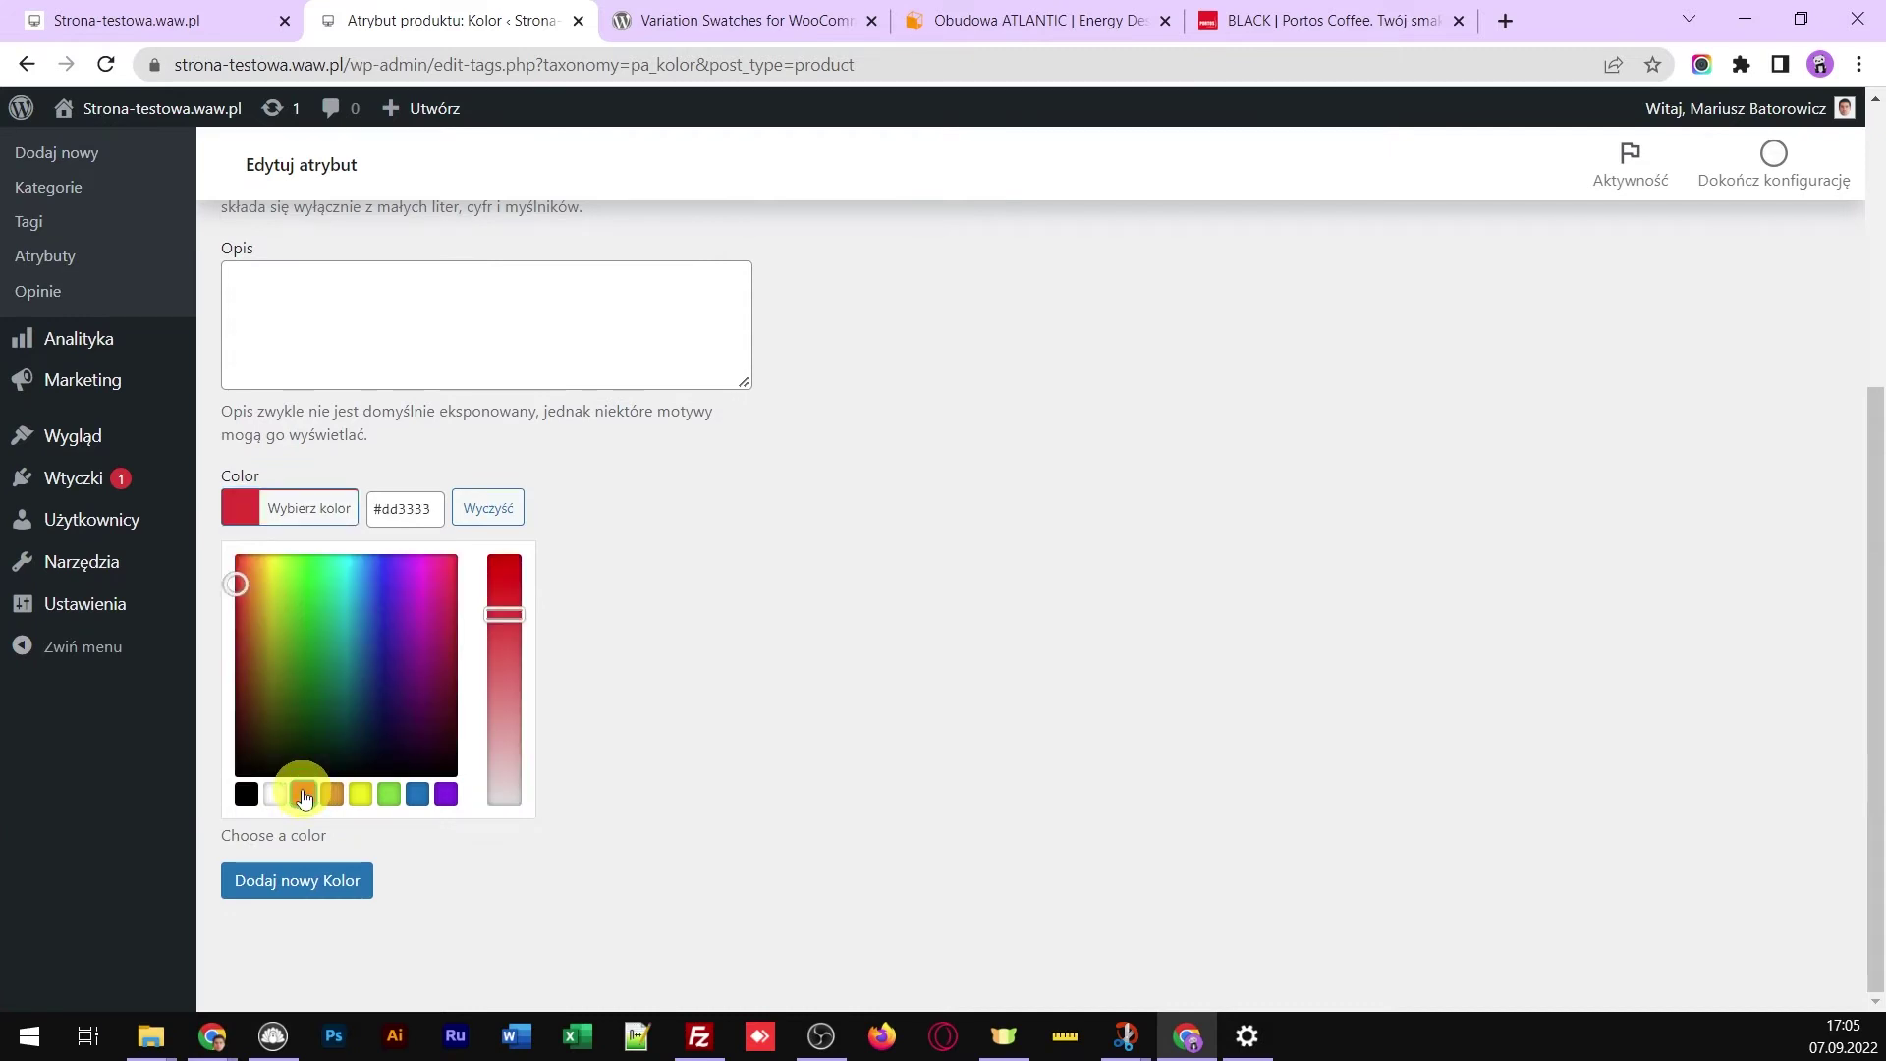
left_click(672, 601)
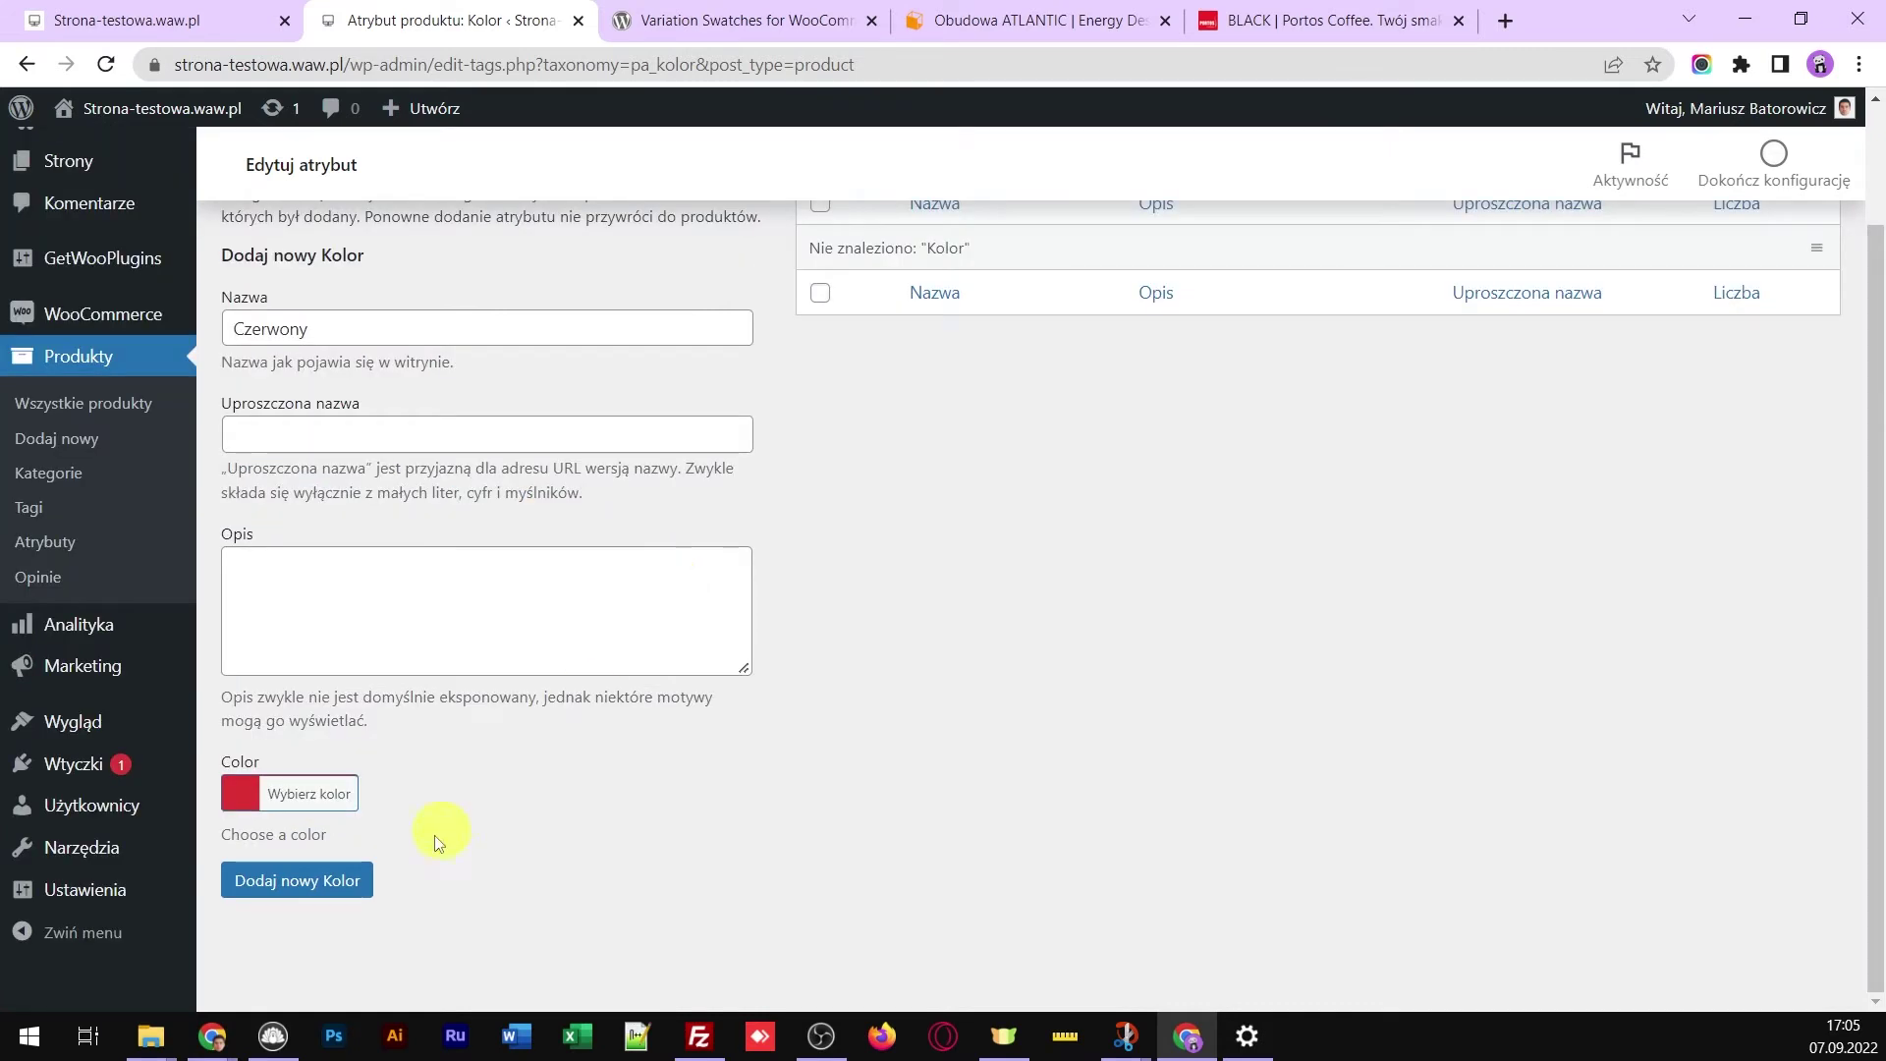
left_click(294, 889)
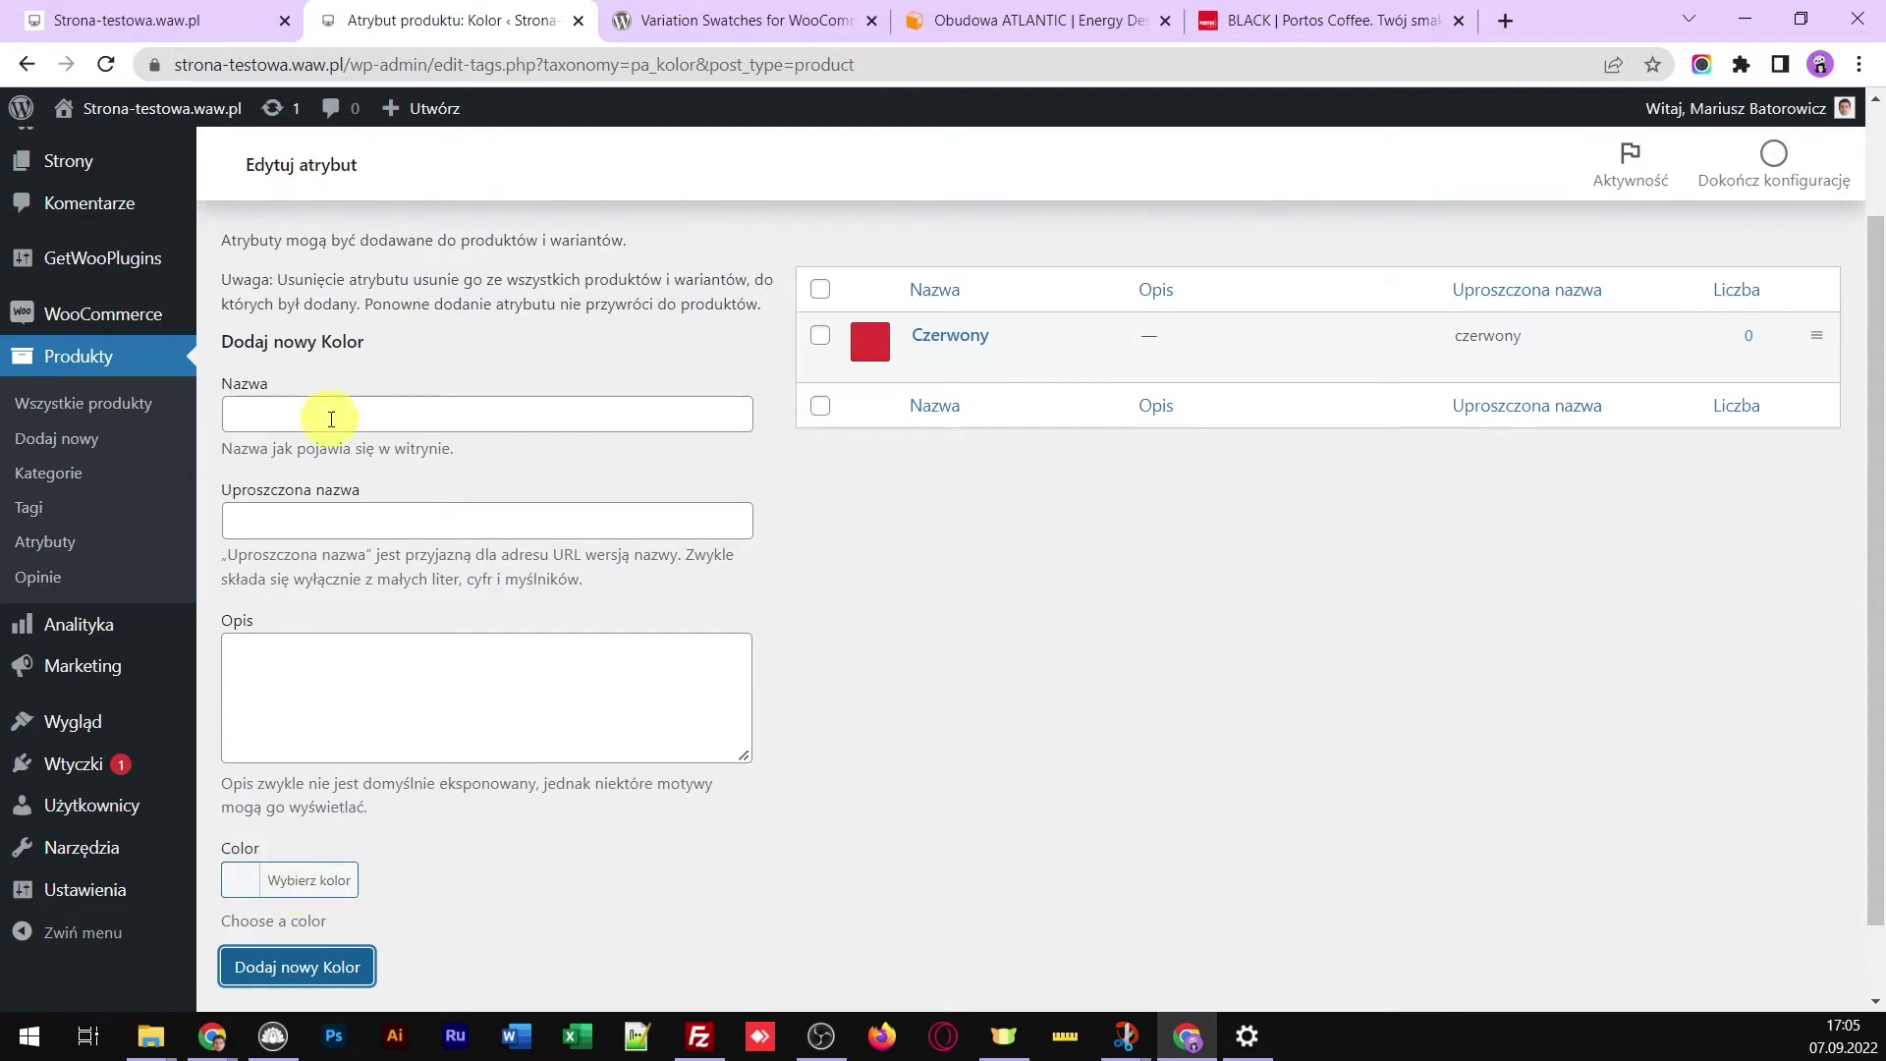
Add the terms Niebieski, Zielony, Czarny and Biały to the Kolor attribute with matching blue, green, black and white swatches
left_click(331, 419)
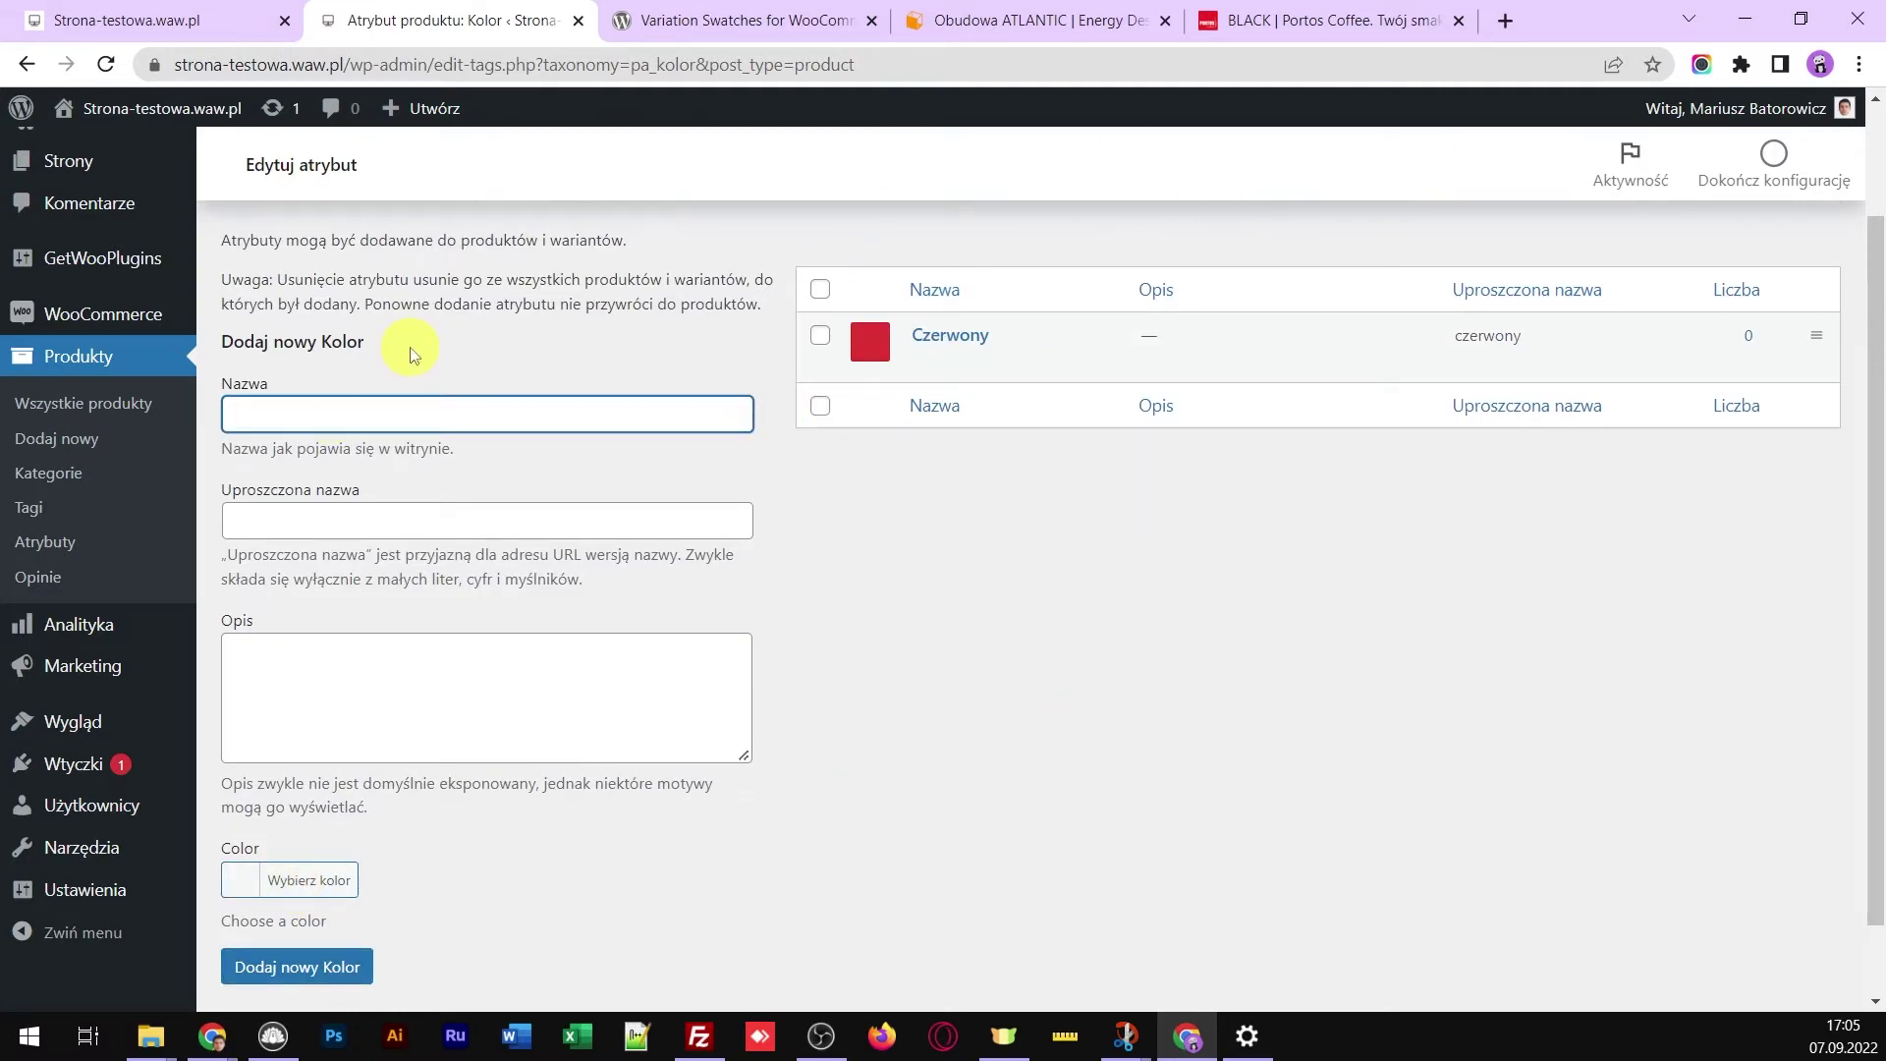
type("Niebieski")
scroll(252, 715, "down", 1)
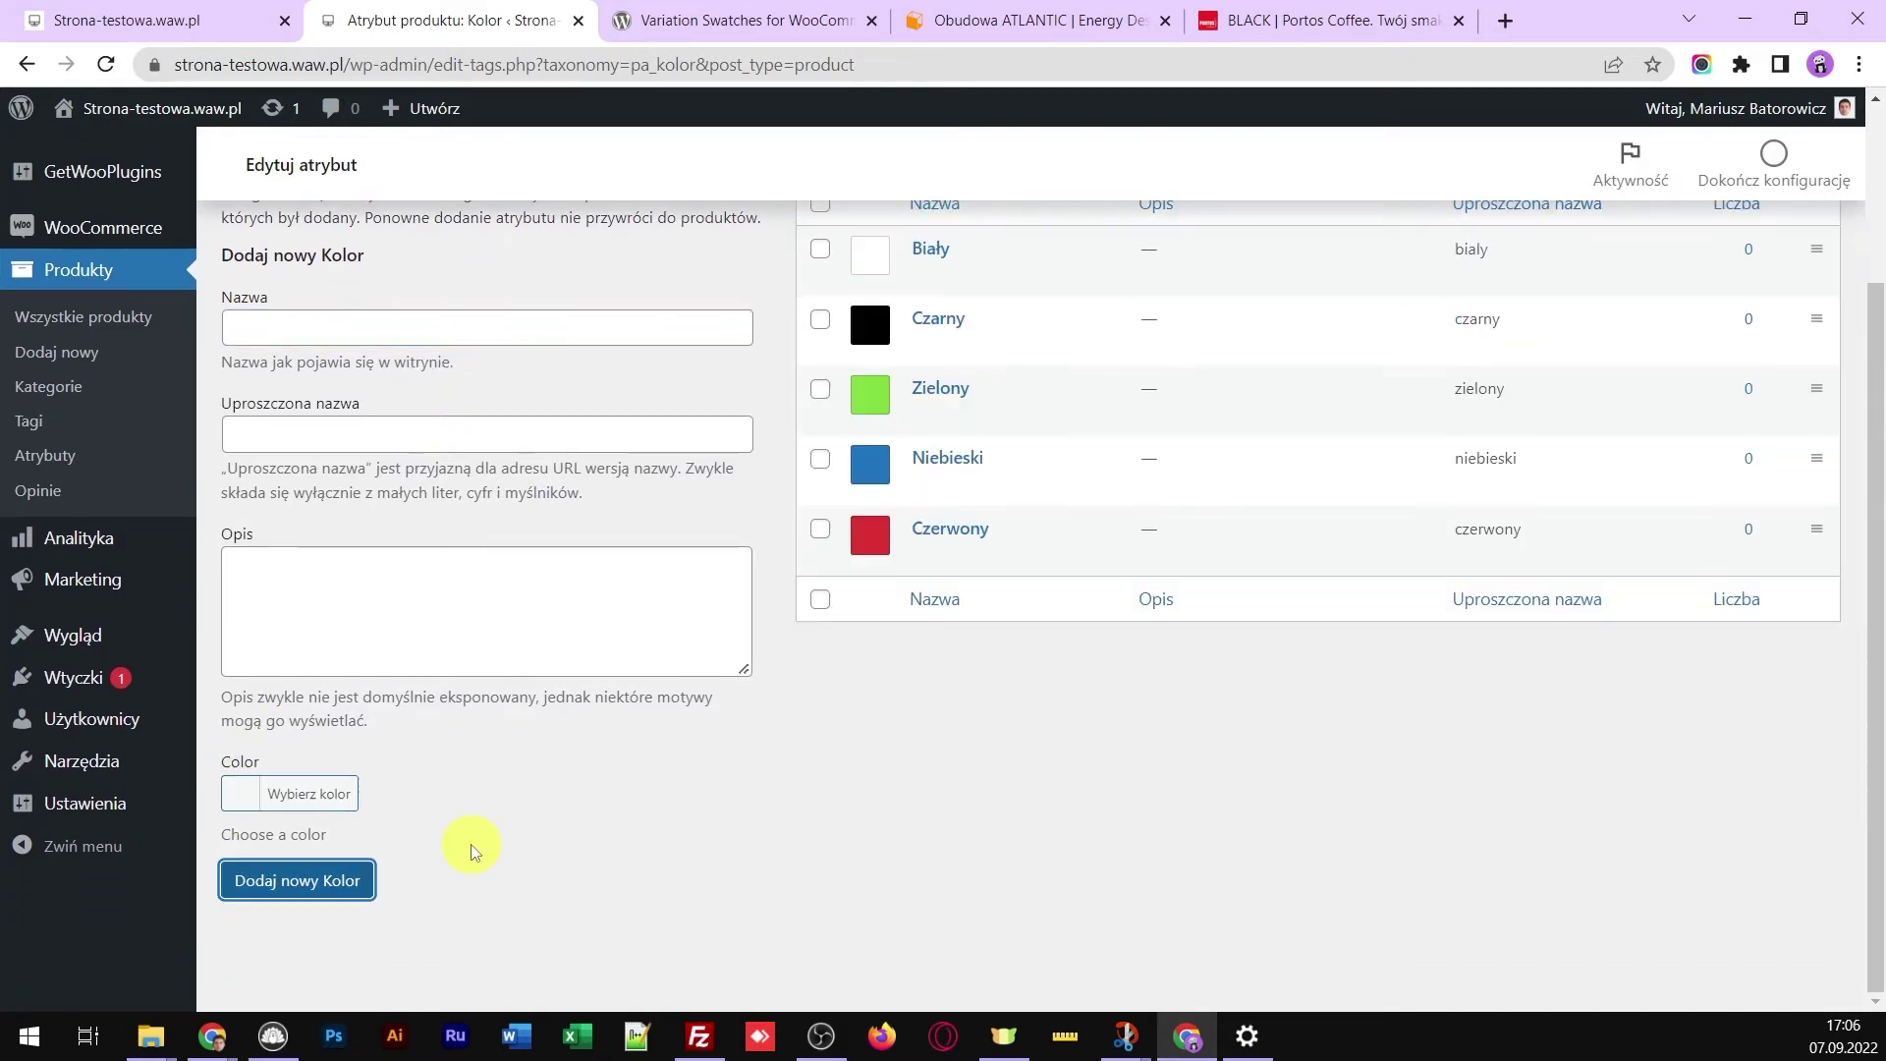
Add a second product attribute named Rozmiar with the type Button
scroll(1094, 265, "up", 2)
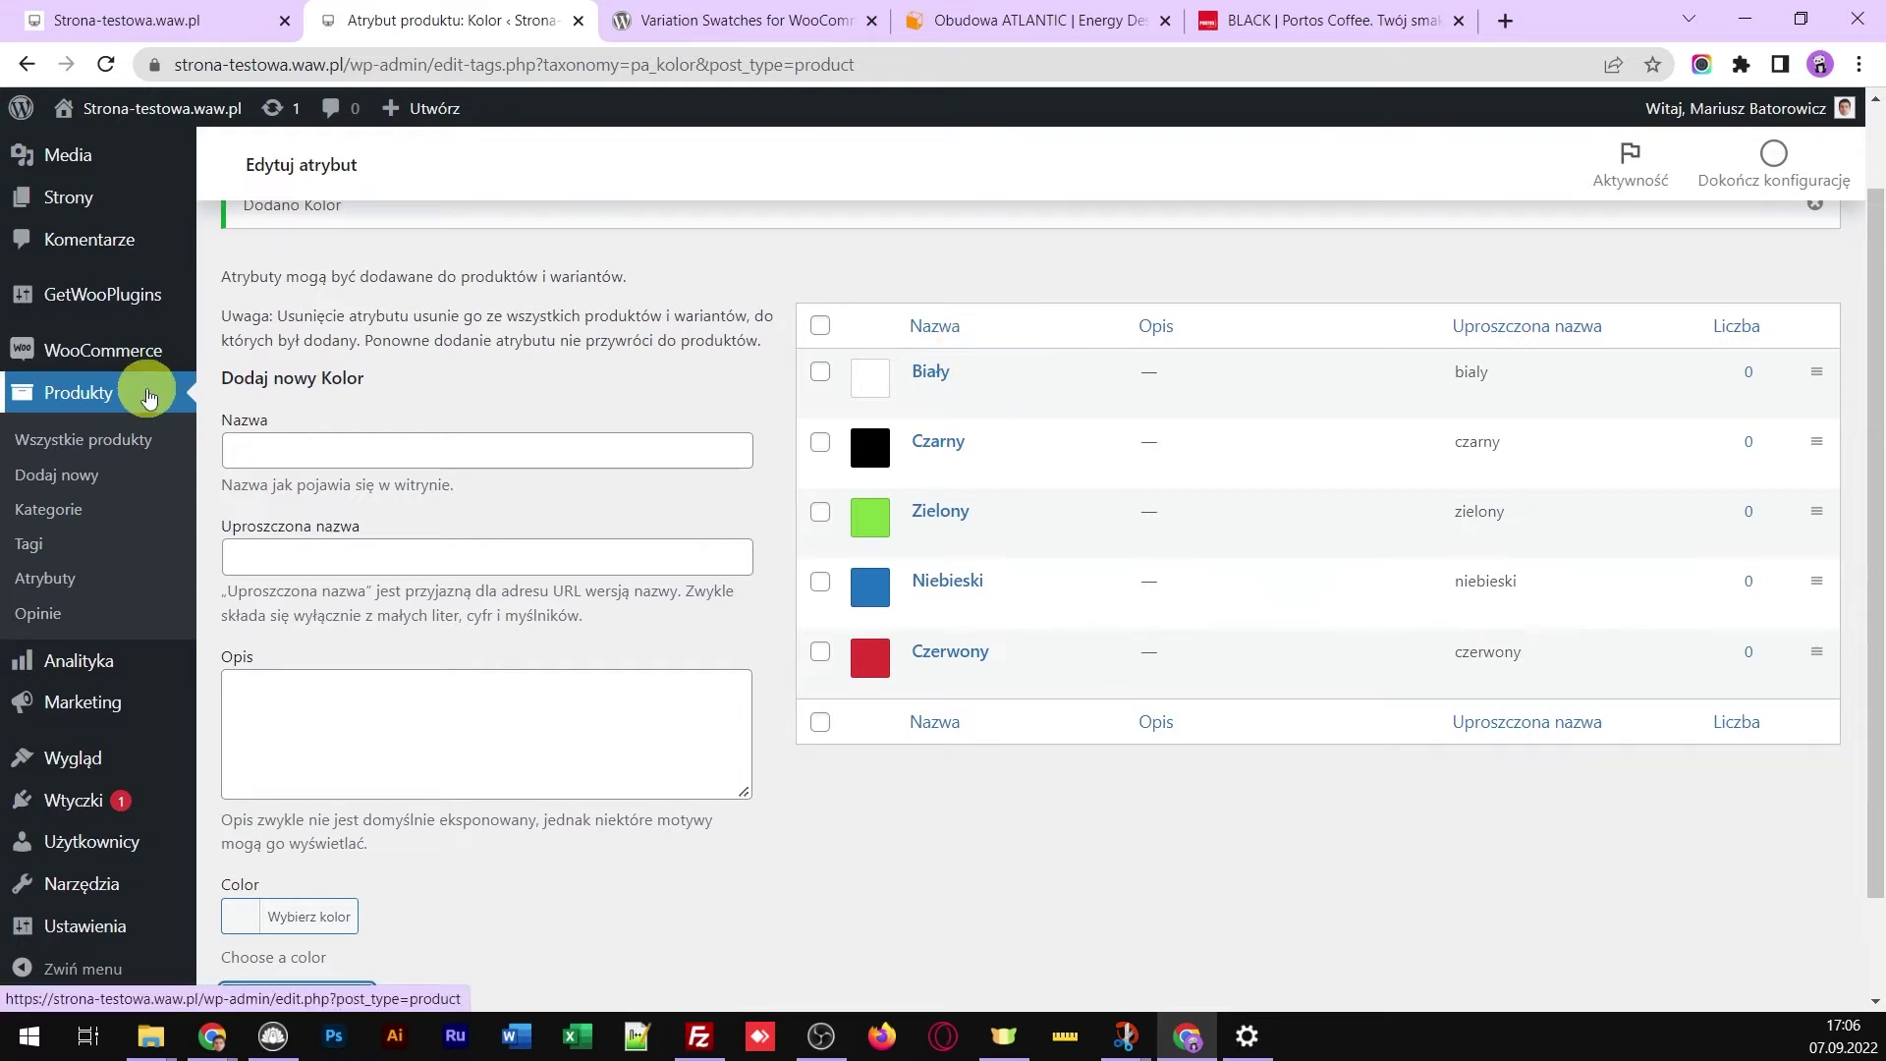
scroll(362, 372, "up", 1)
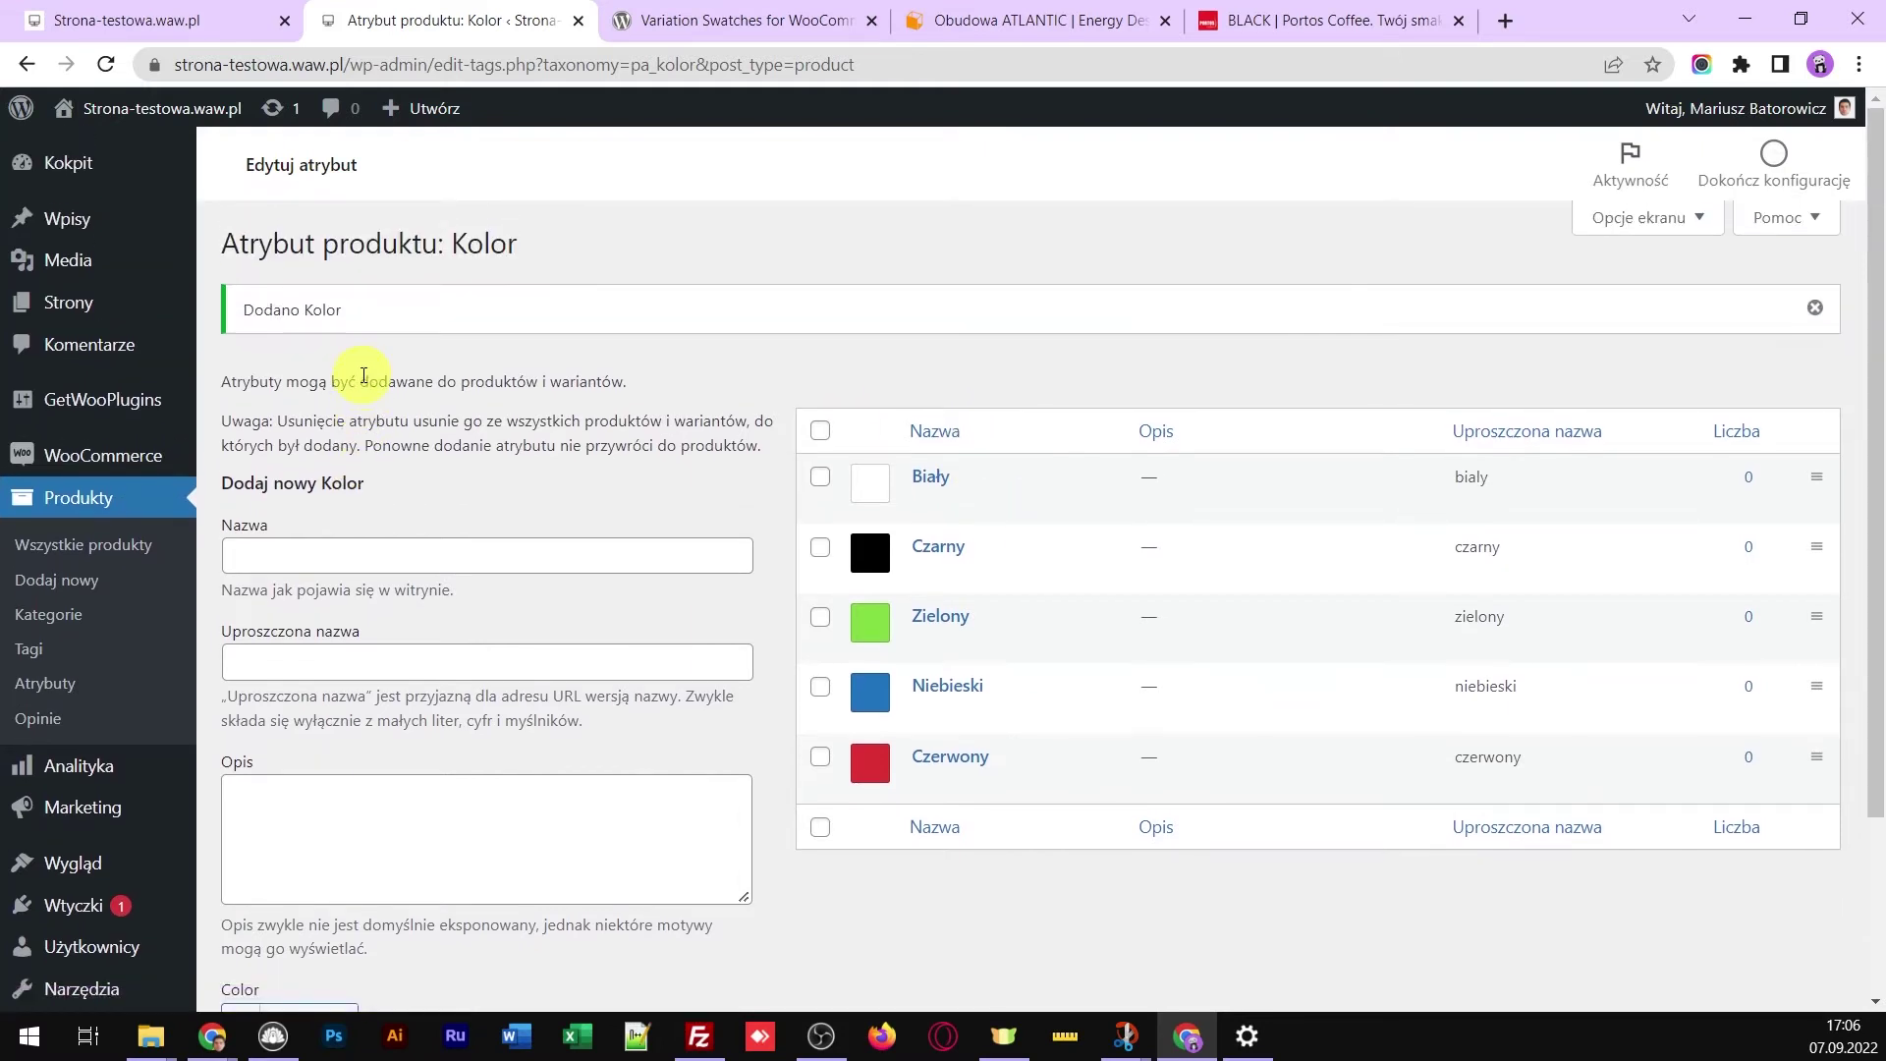
left_click(67, 688)
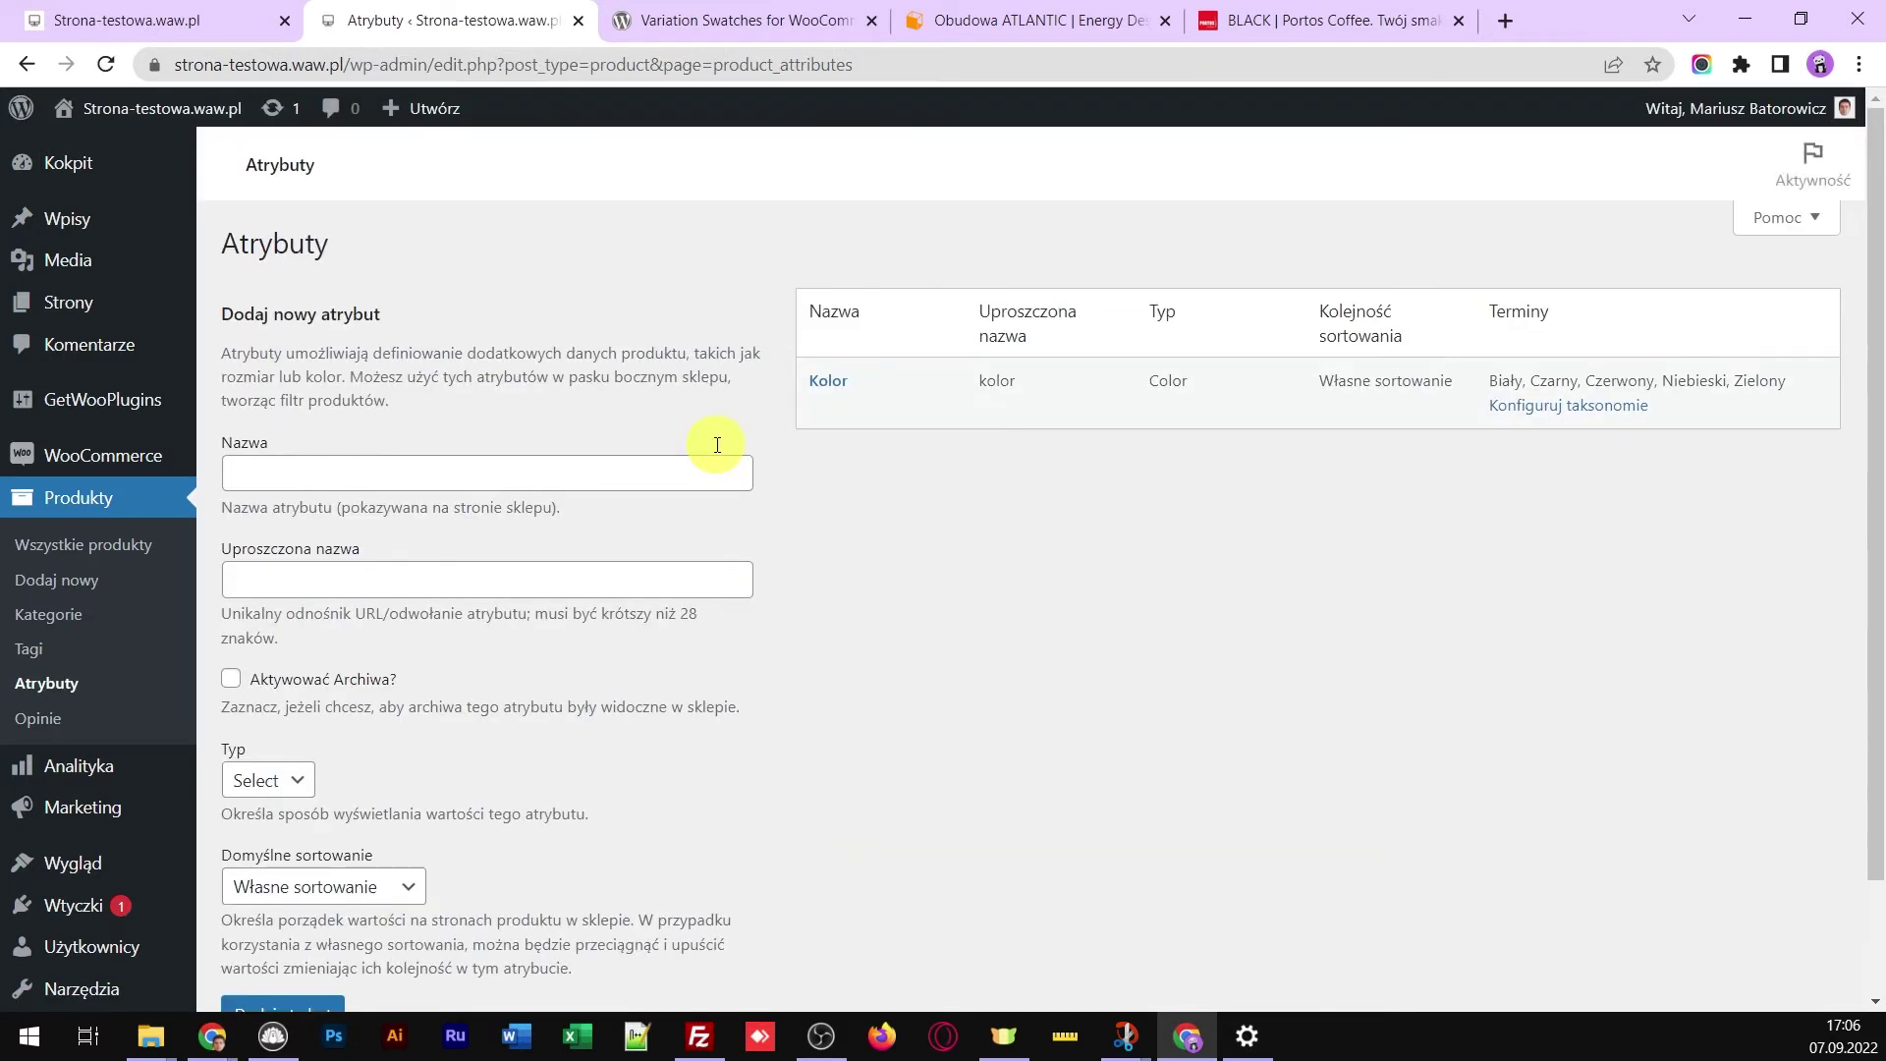
left_click(444, 469)
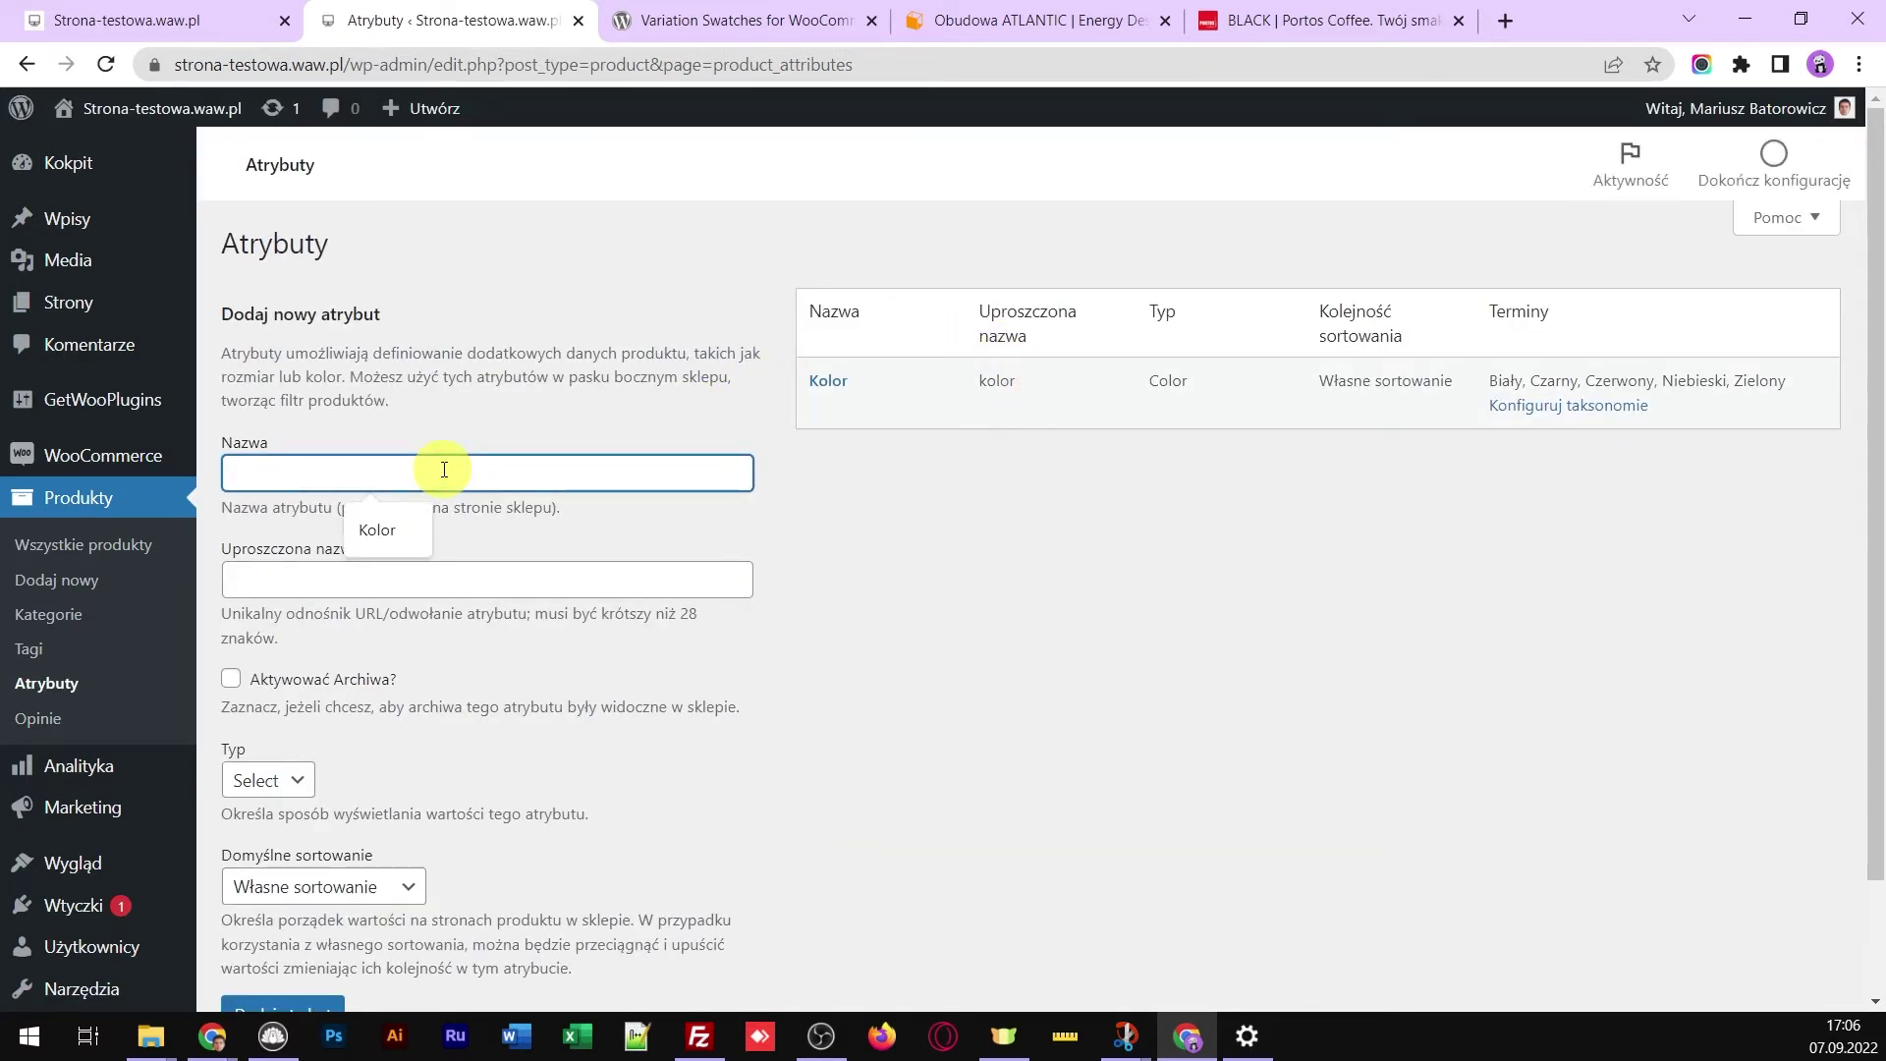
type("Rozmiar")
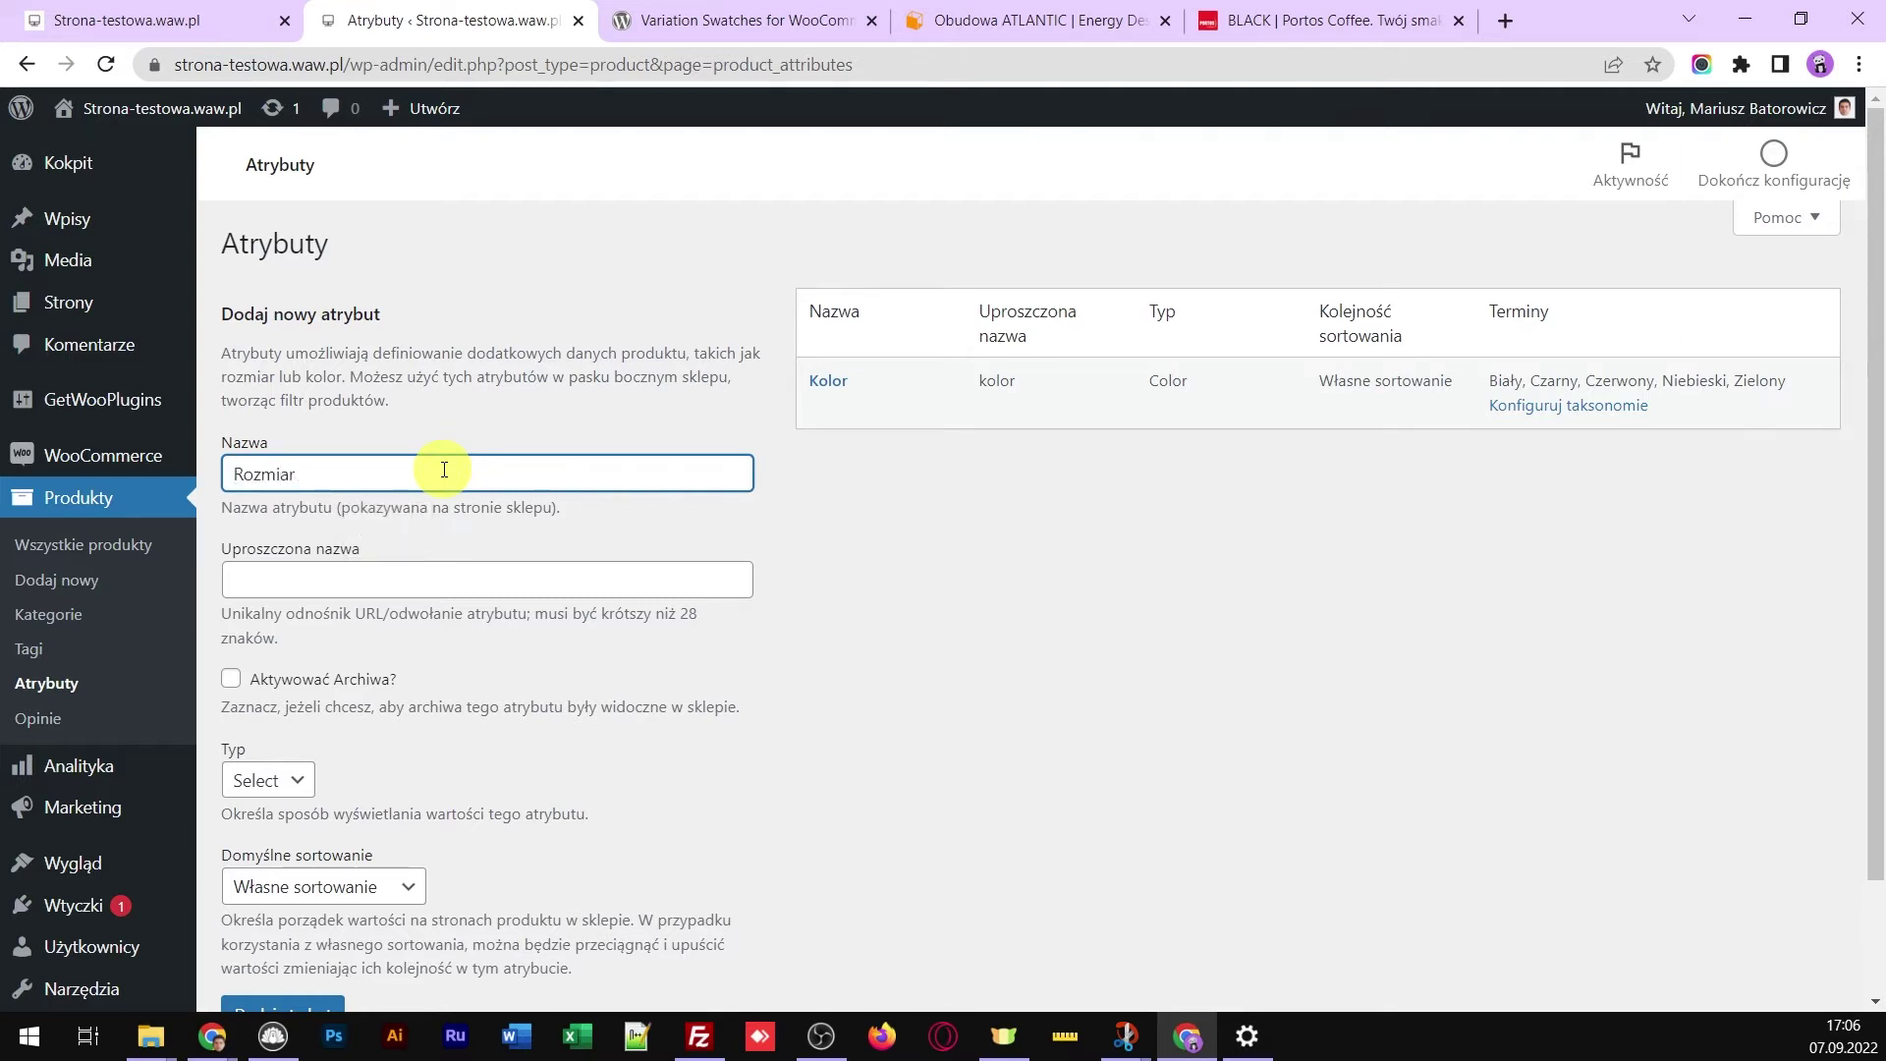
scroll(379, 579, "down", 1)
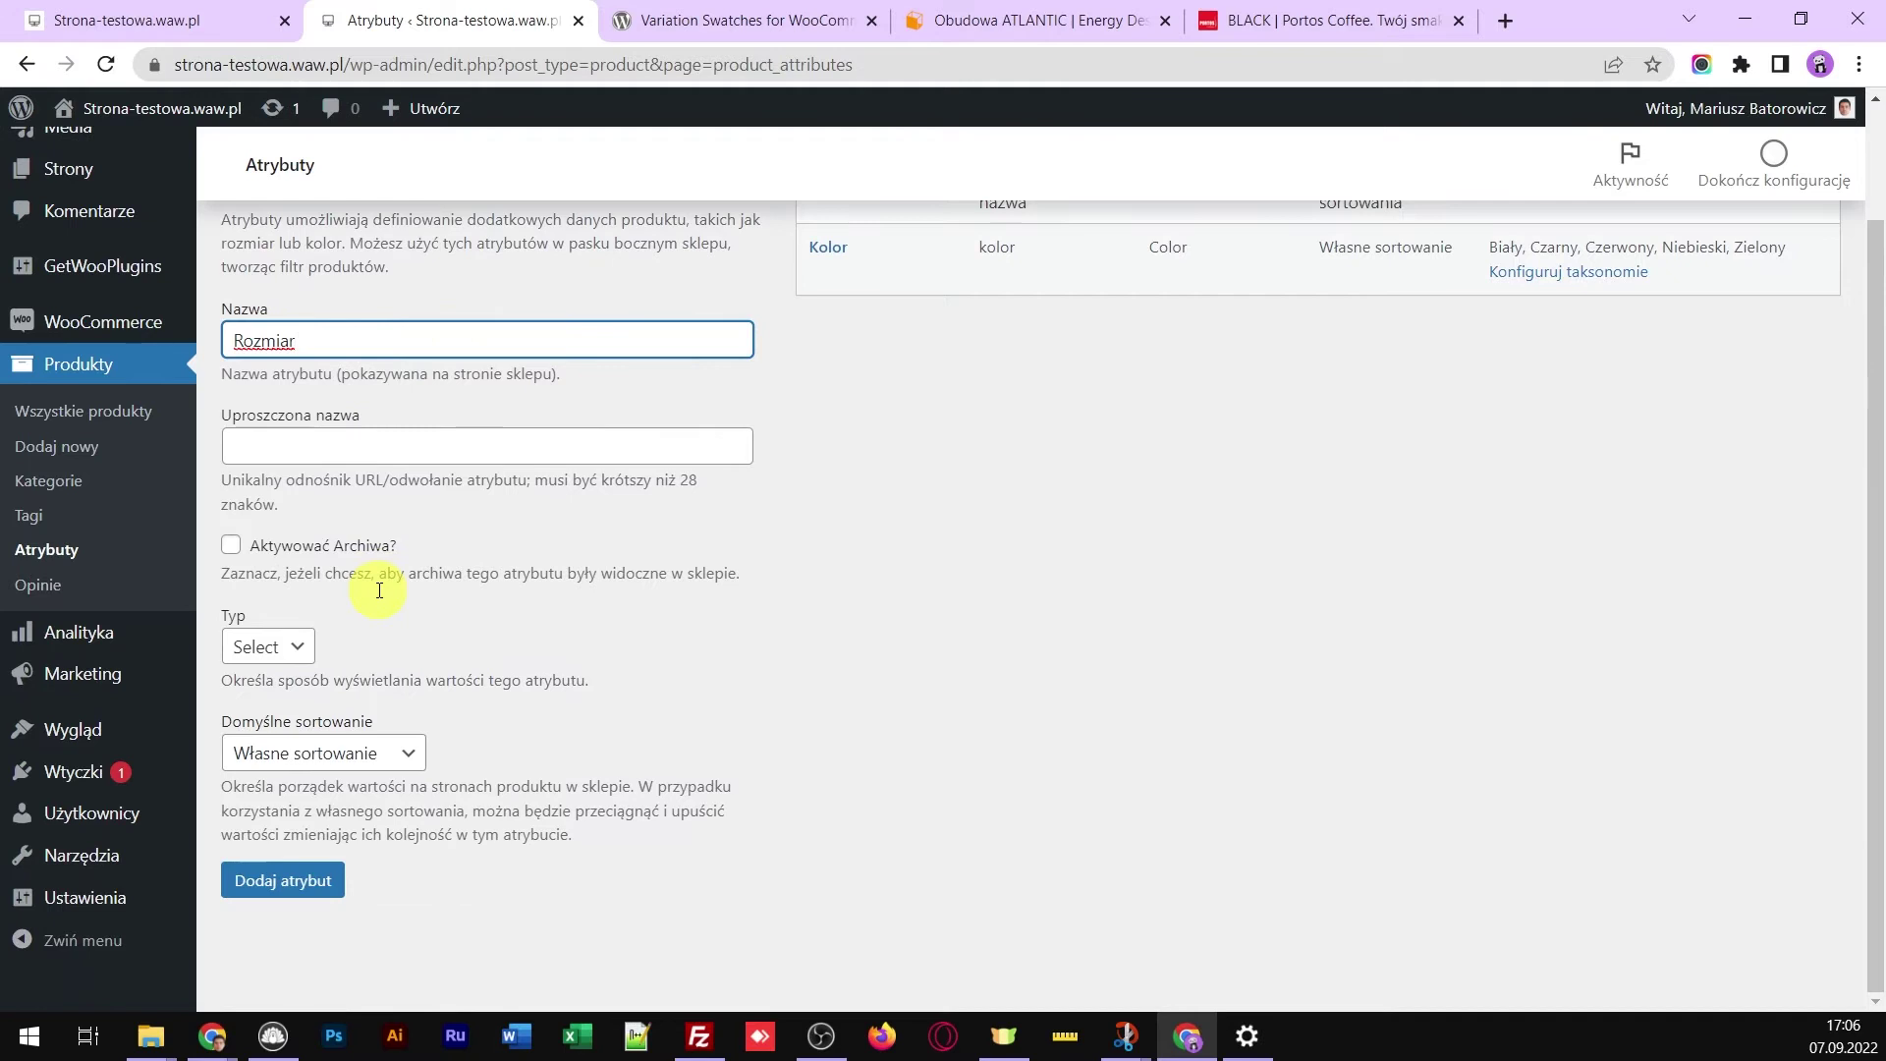
left_click(281, 645)
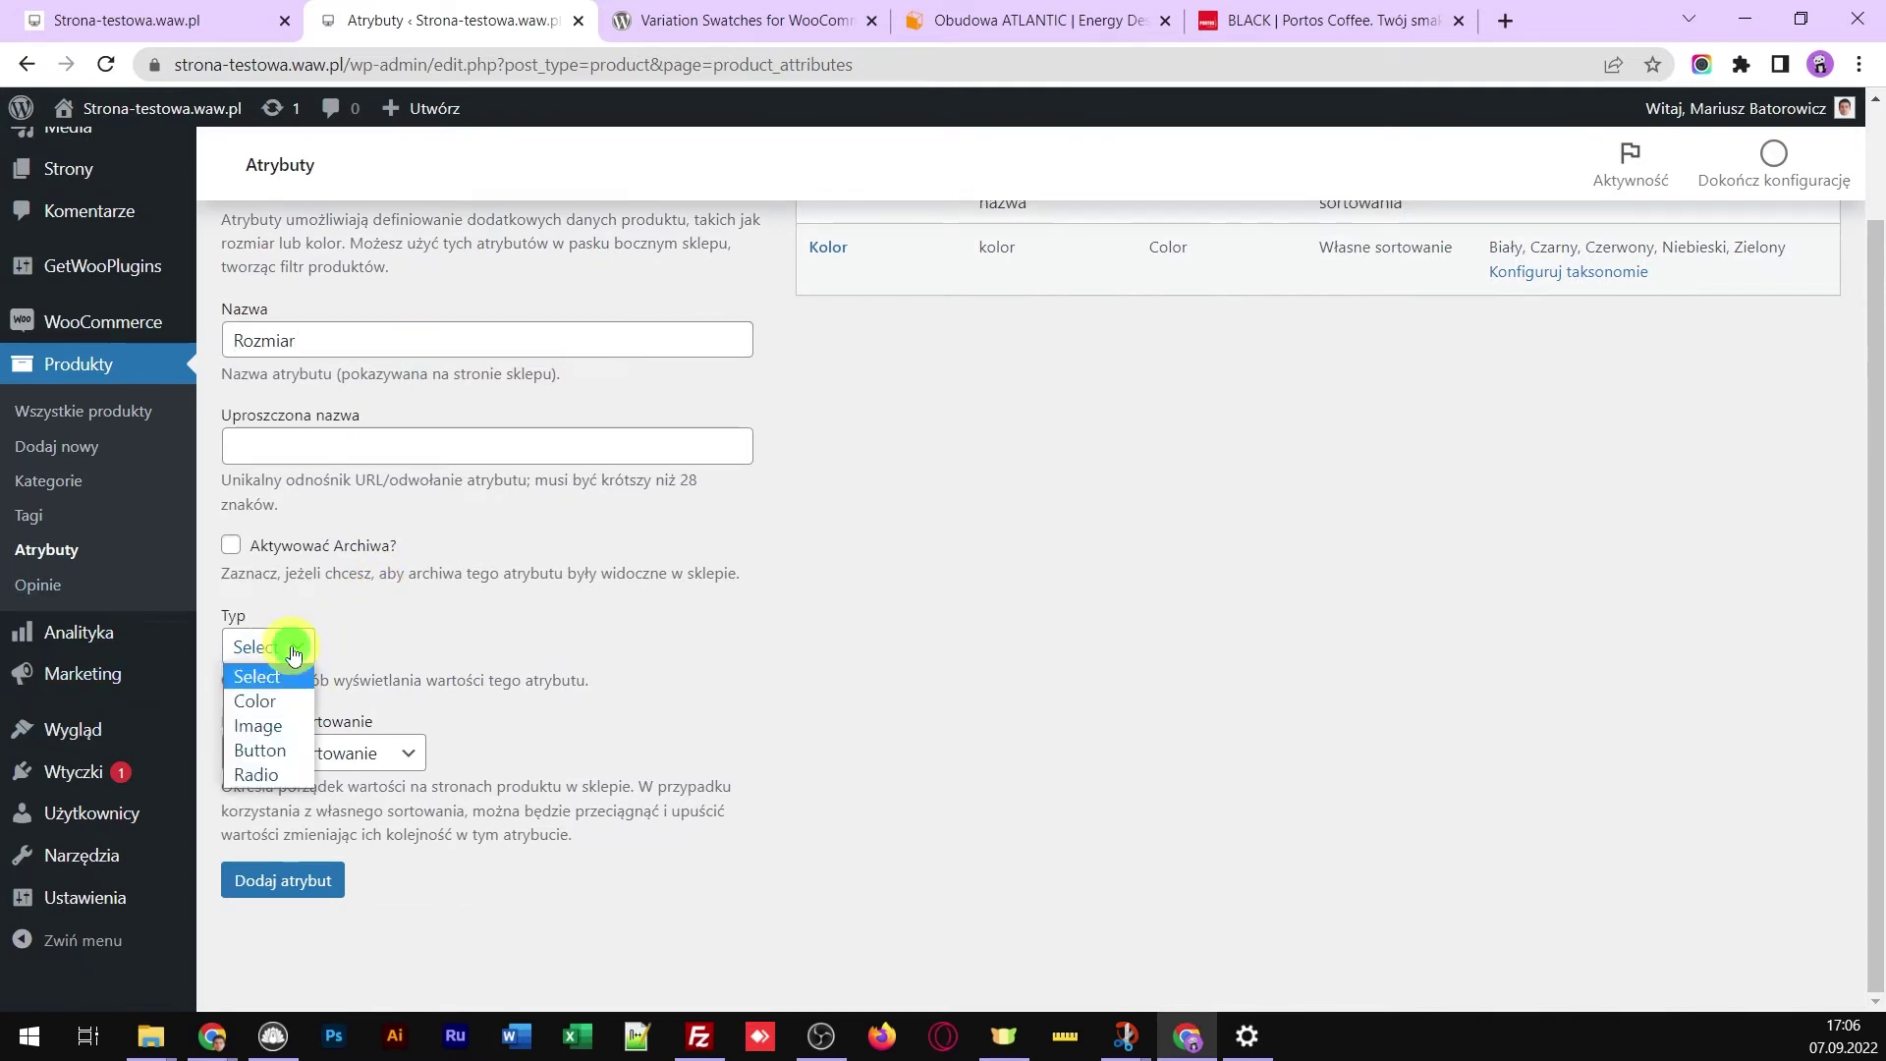
left_click(275, 752)
left_click(284, 883)
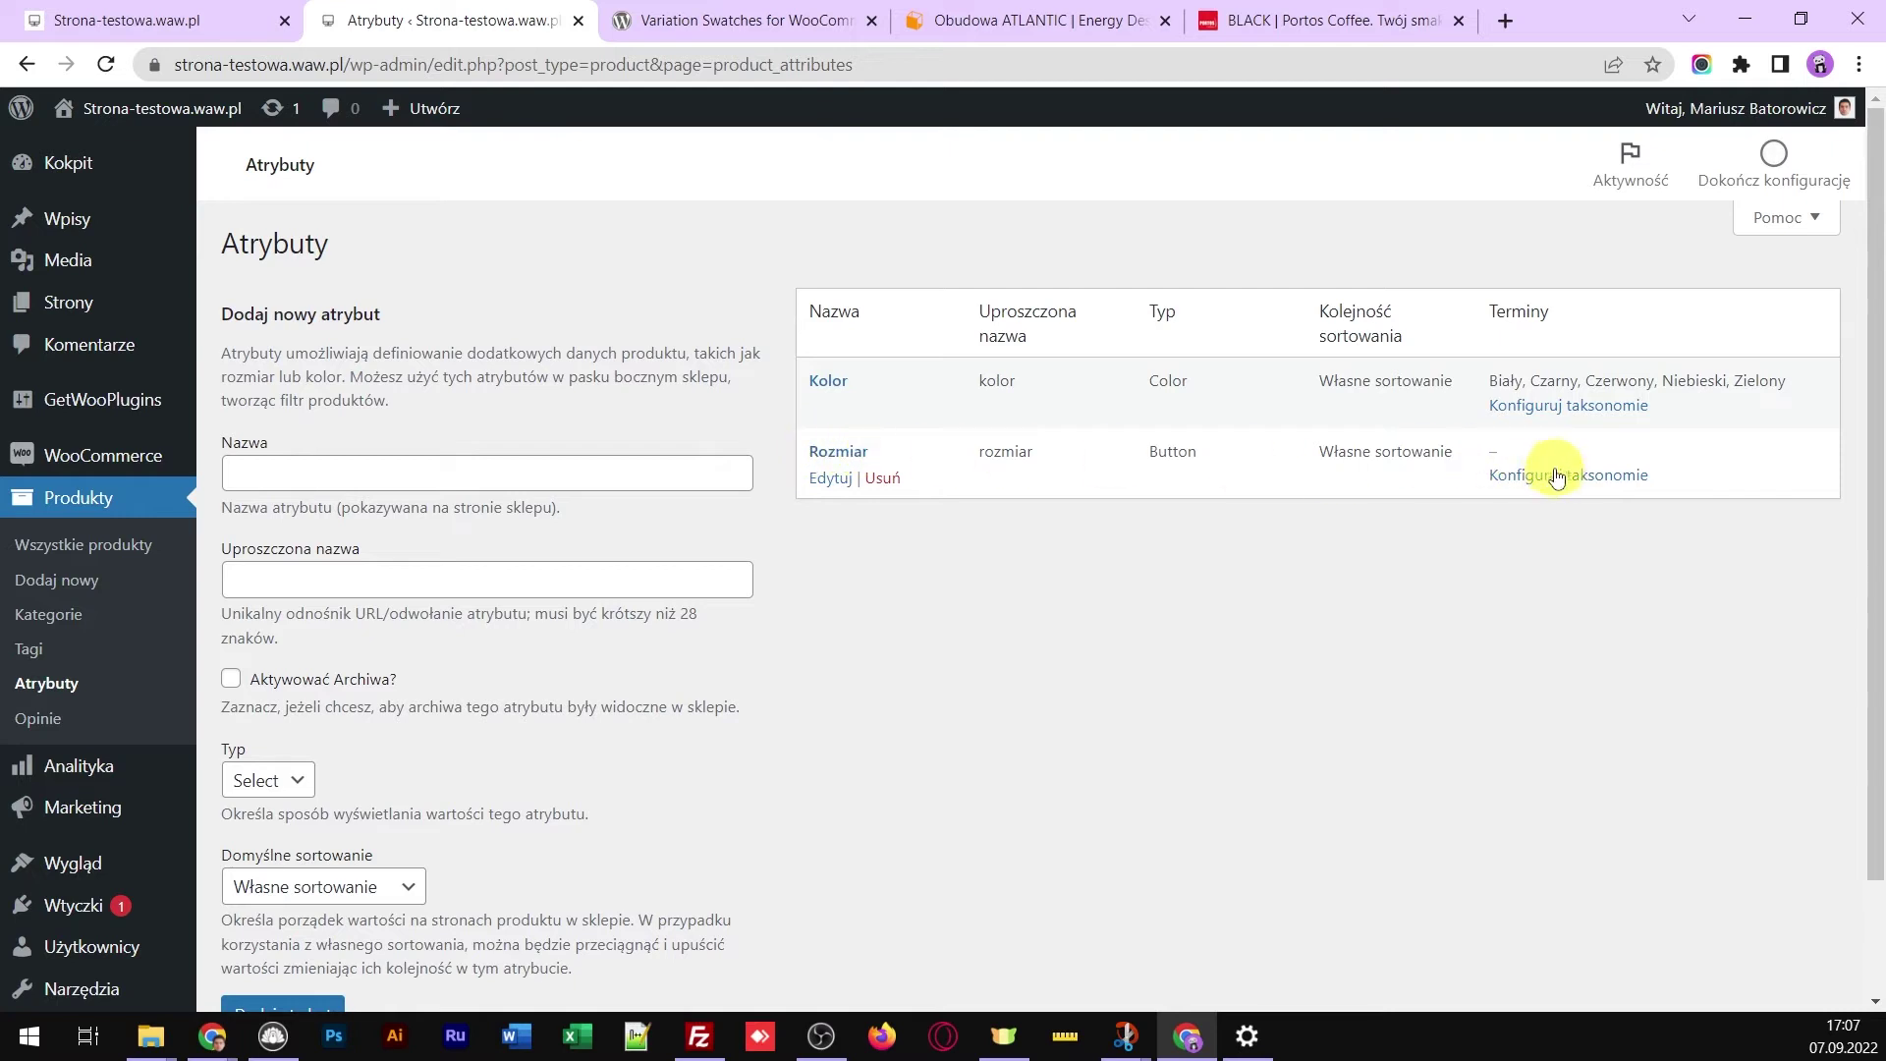
Configure the terms of the Rozmiar attribute by adding the sizes S, M, L and XL
left_click(1588, 491)
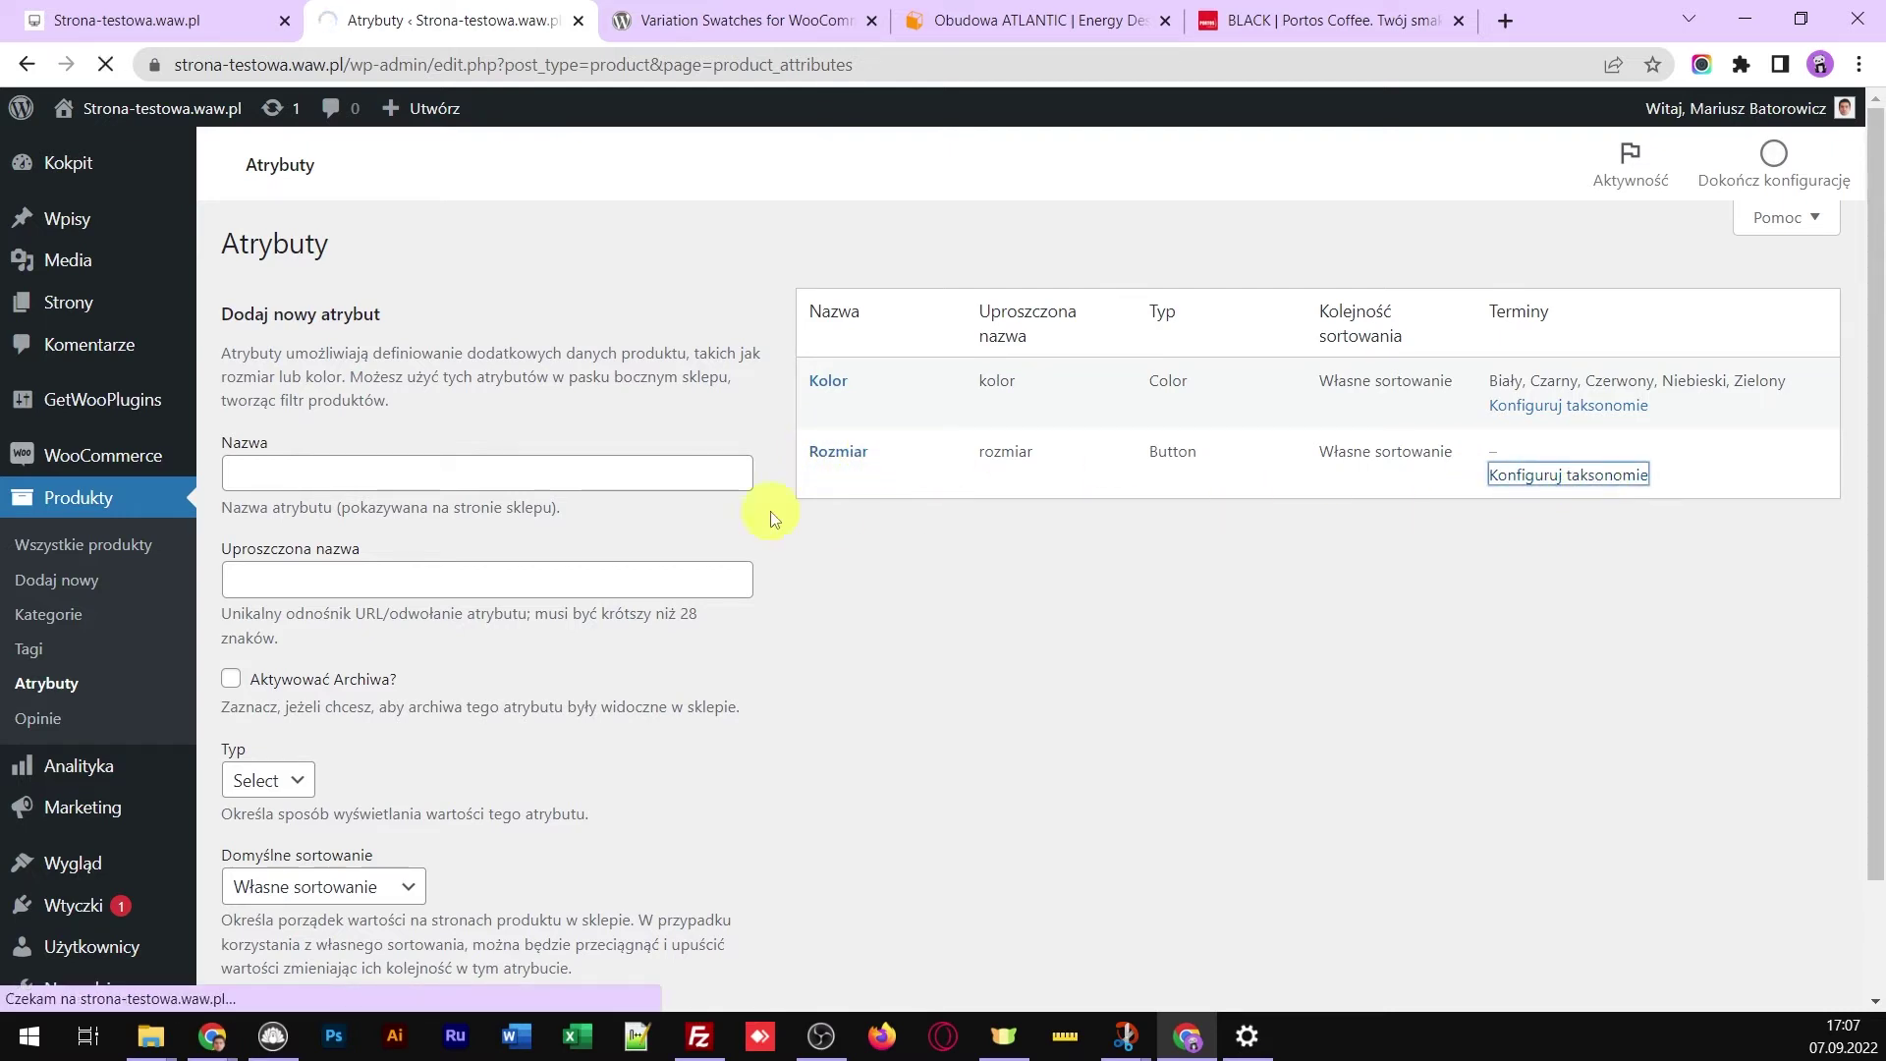
type("S")
left_click(349, 916)
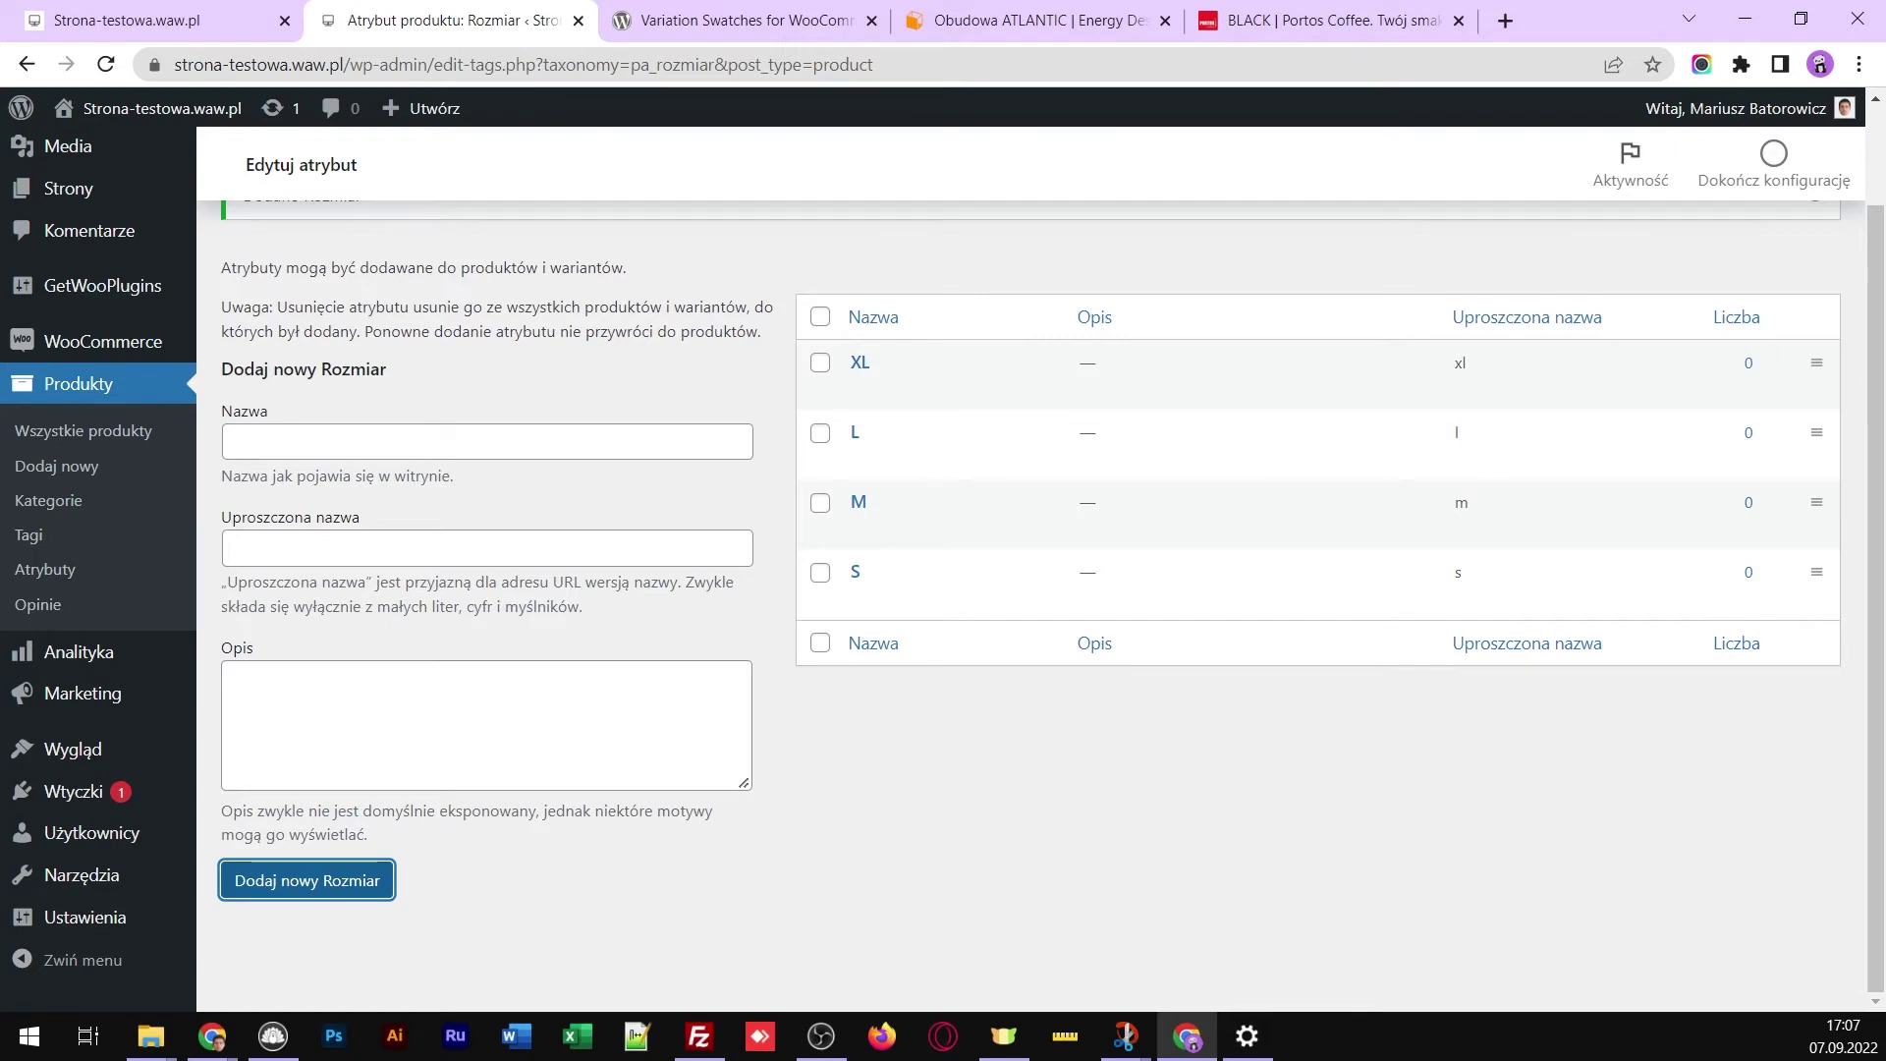
Filter the product list to the type Produkt z wariantami and open the Socks product for editing
left_click(101, 442)
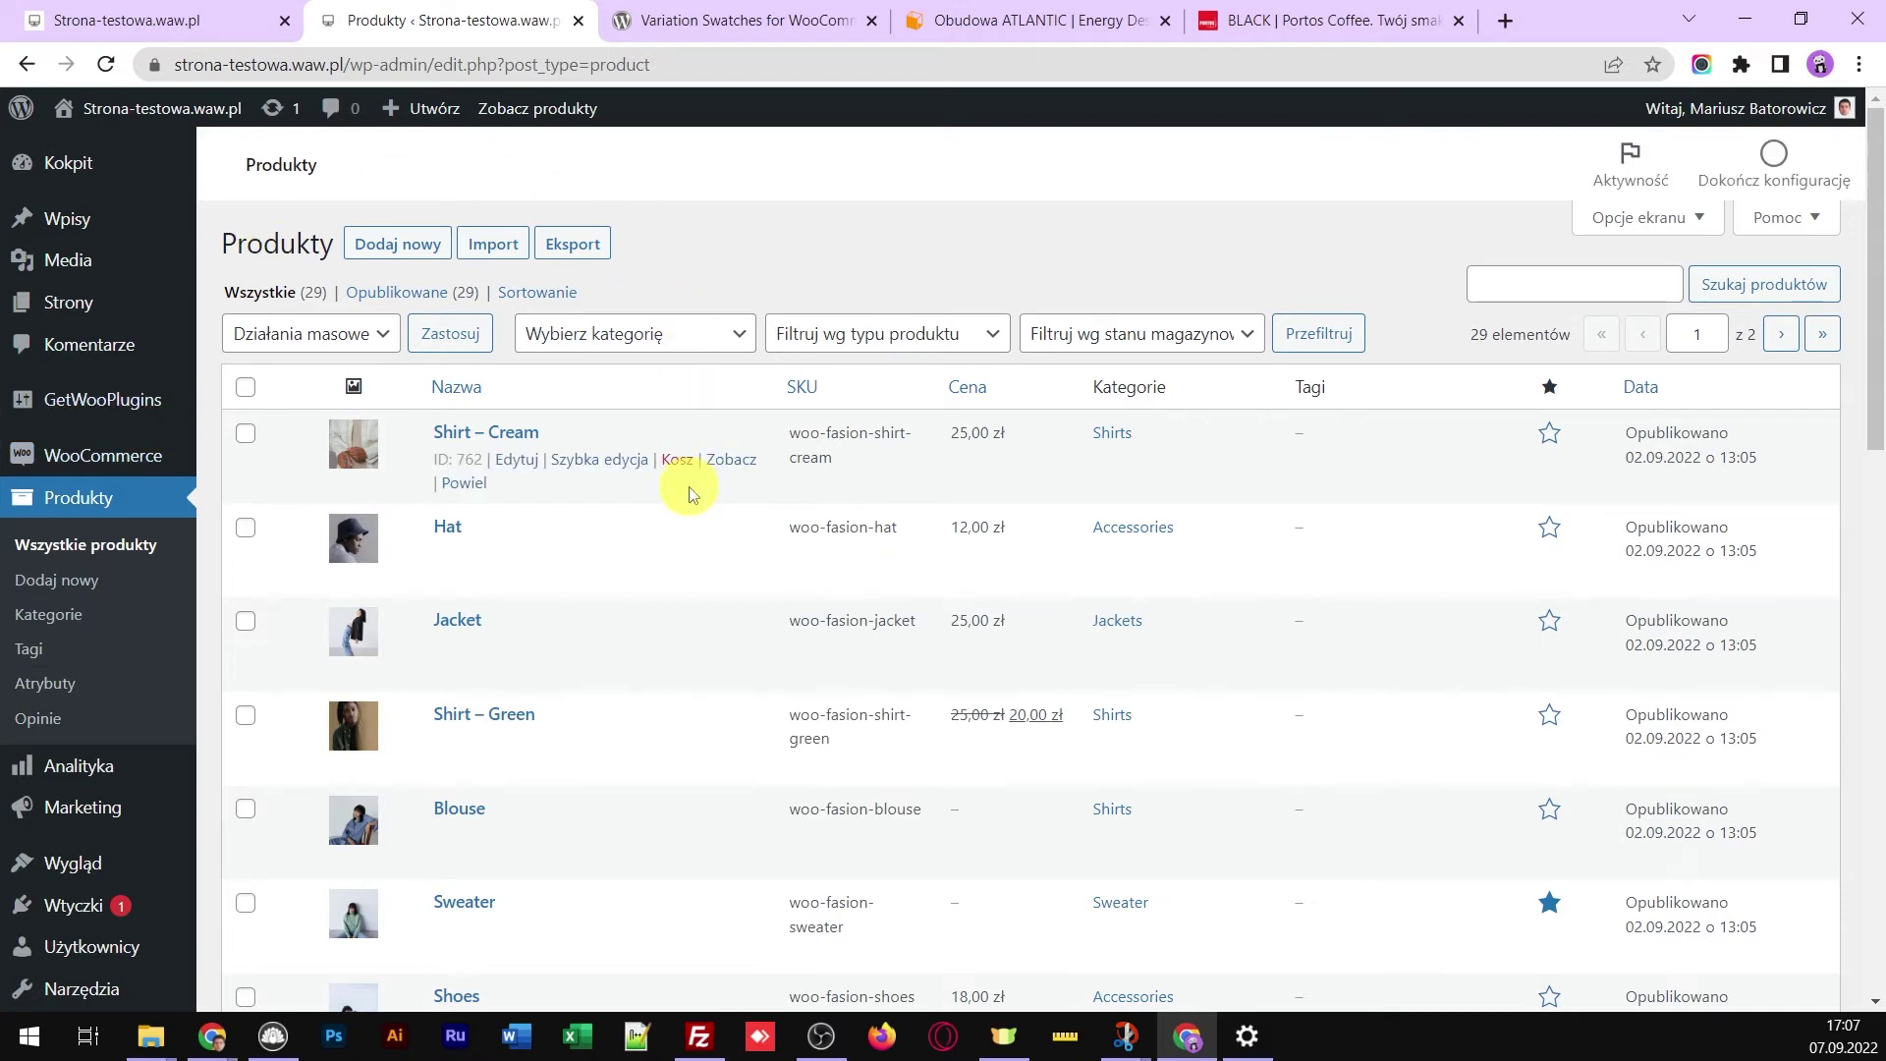
left_click(829, 344)
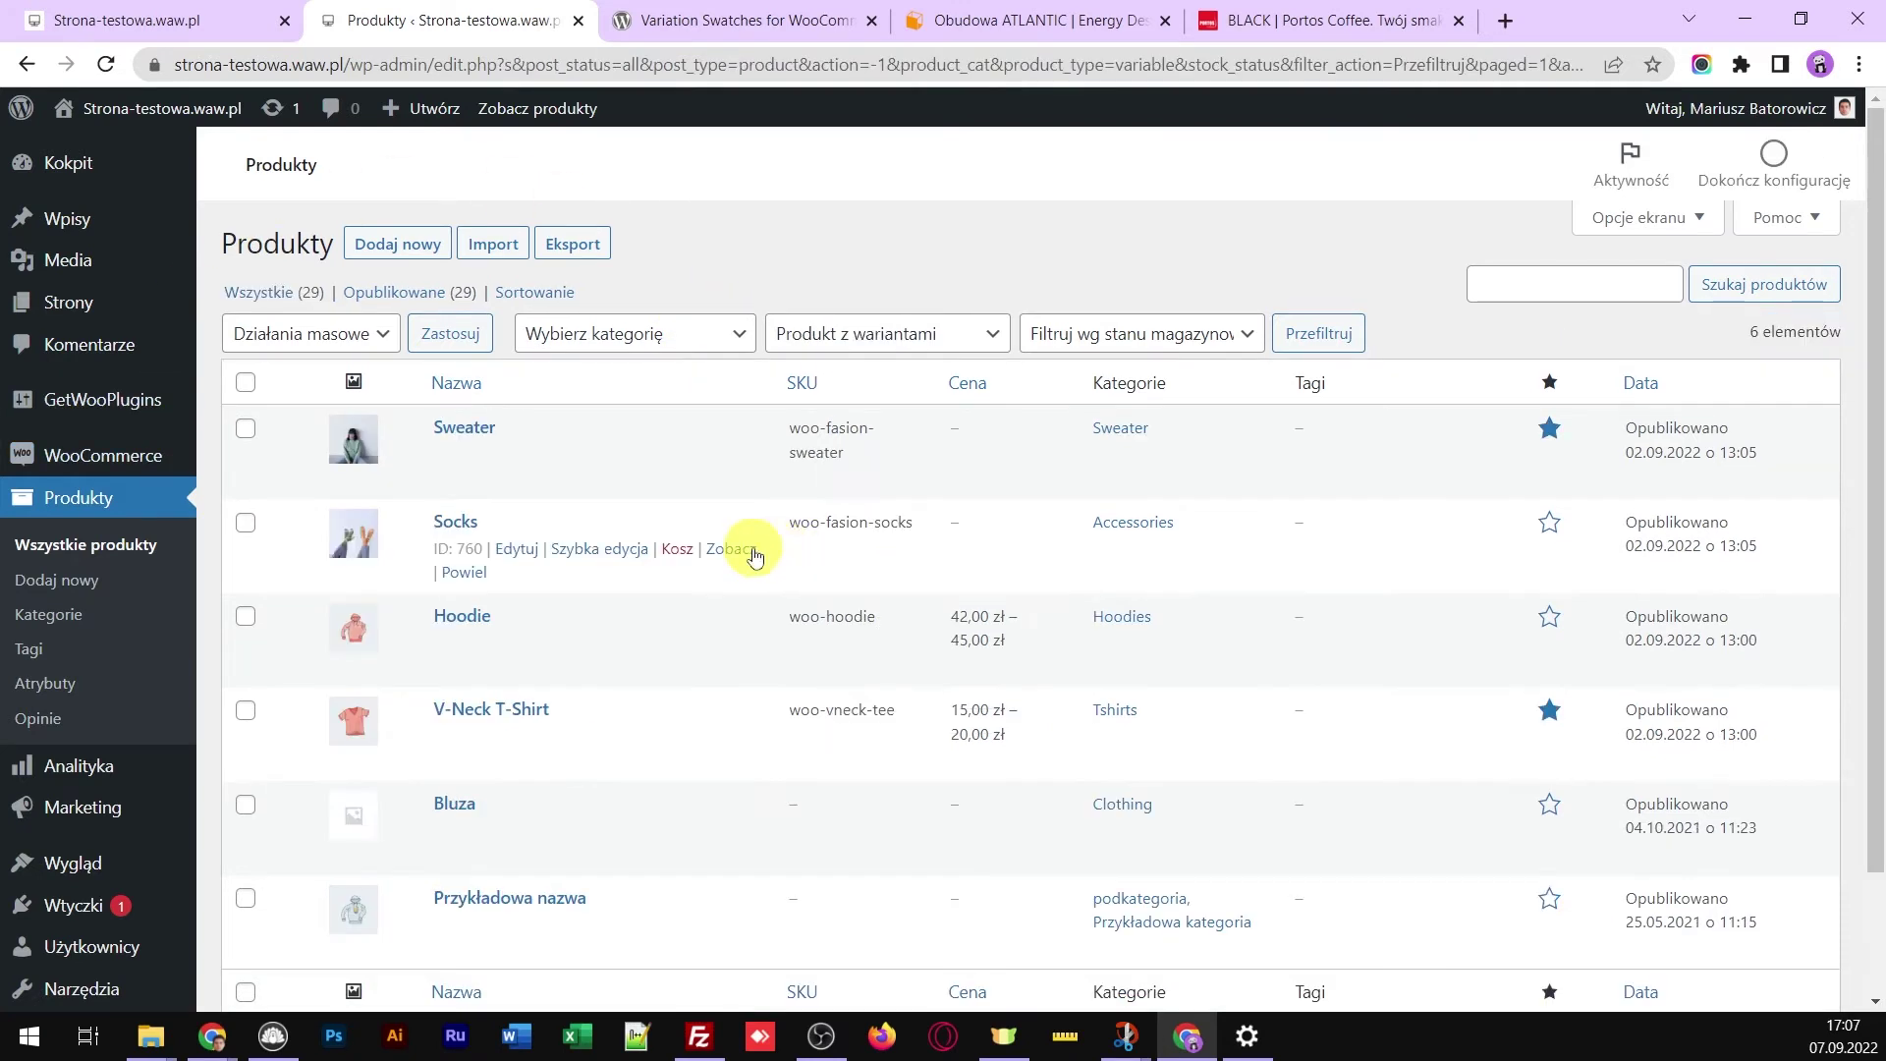
left_click(456, 523)
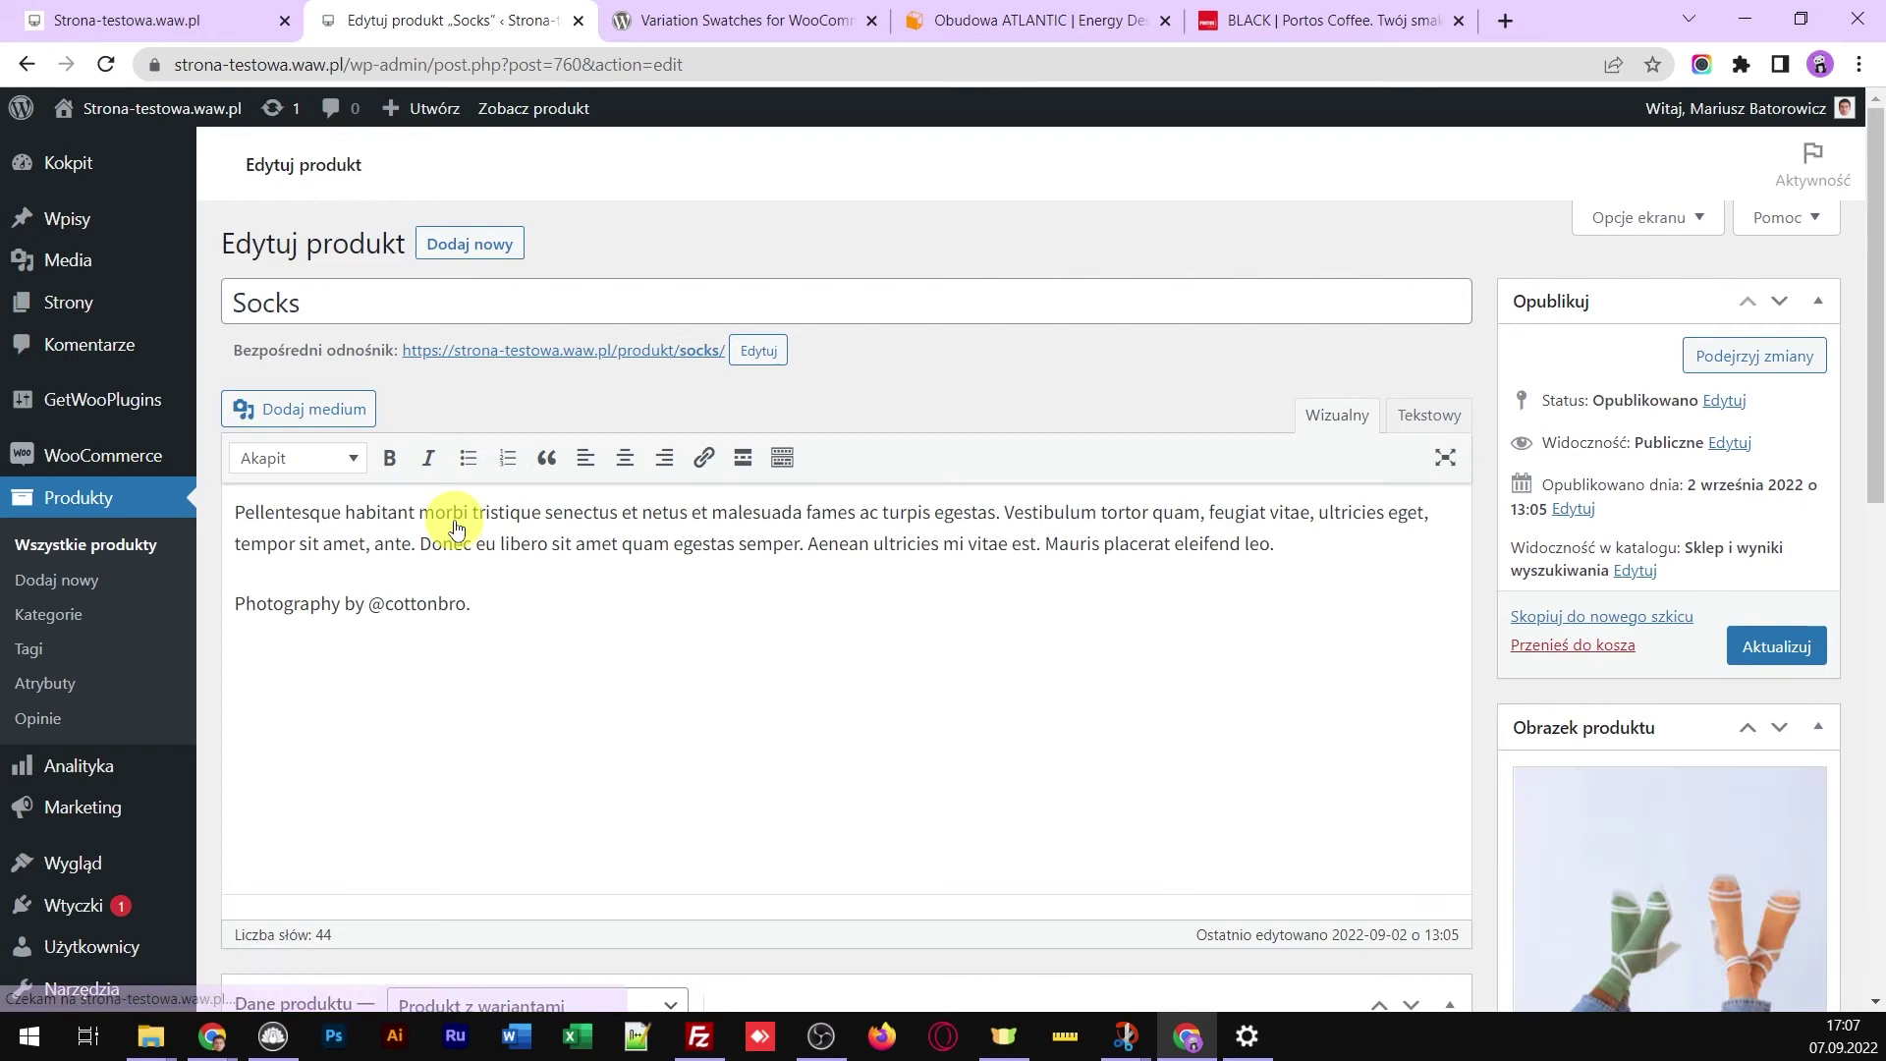
Choose Produkt z wariantami as the product type in the Socks product data
scroll(454, 525, "down", 4)
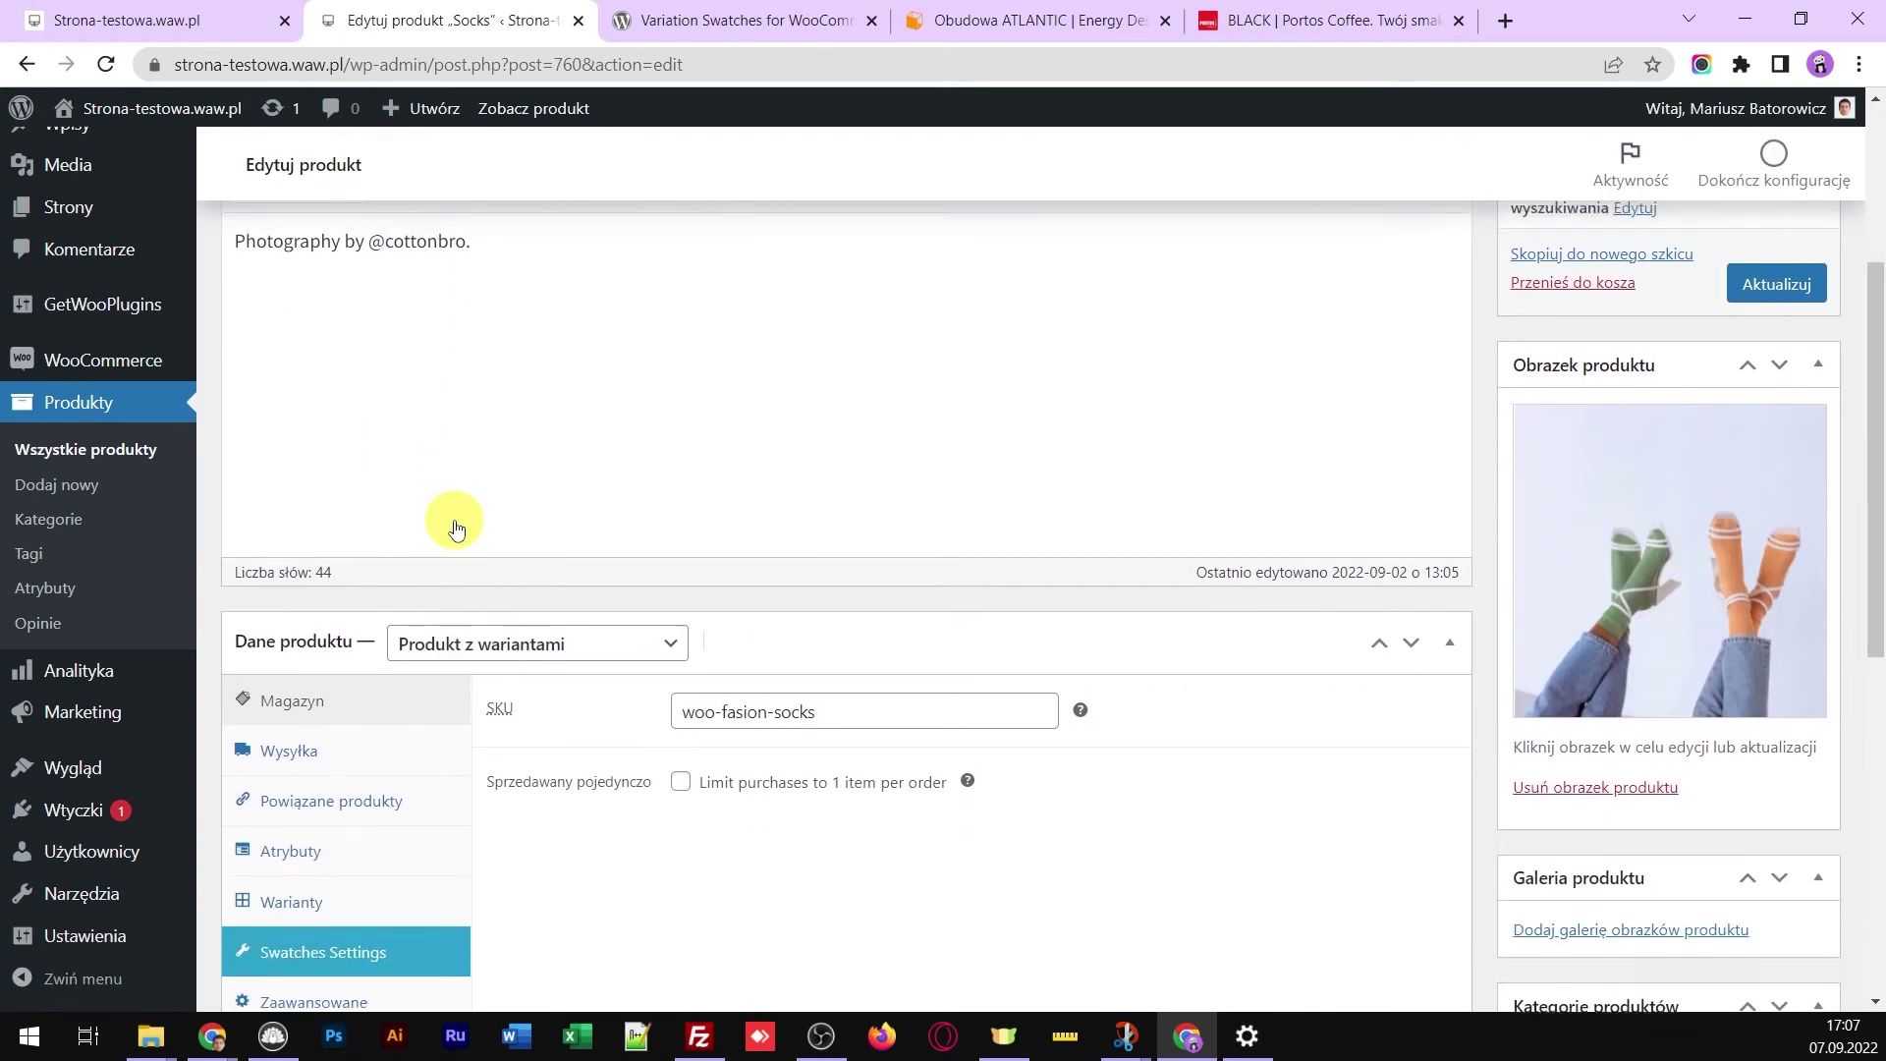
scroll(343, 575, "down", 1)
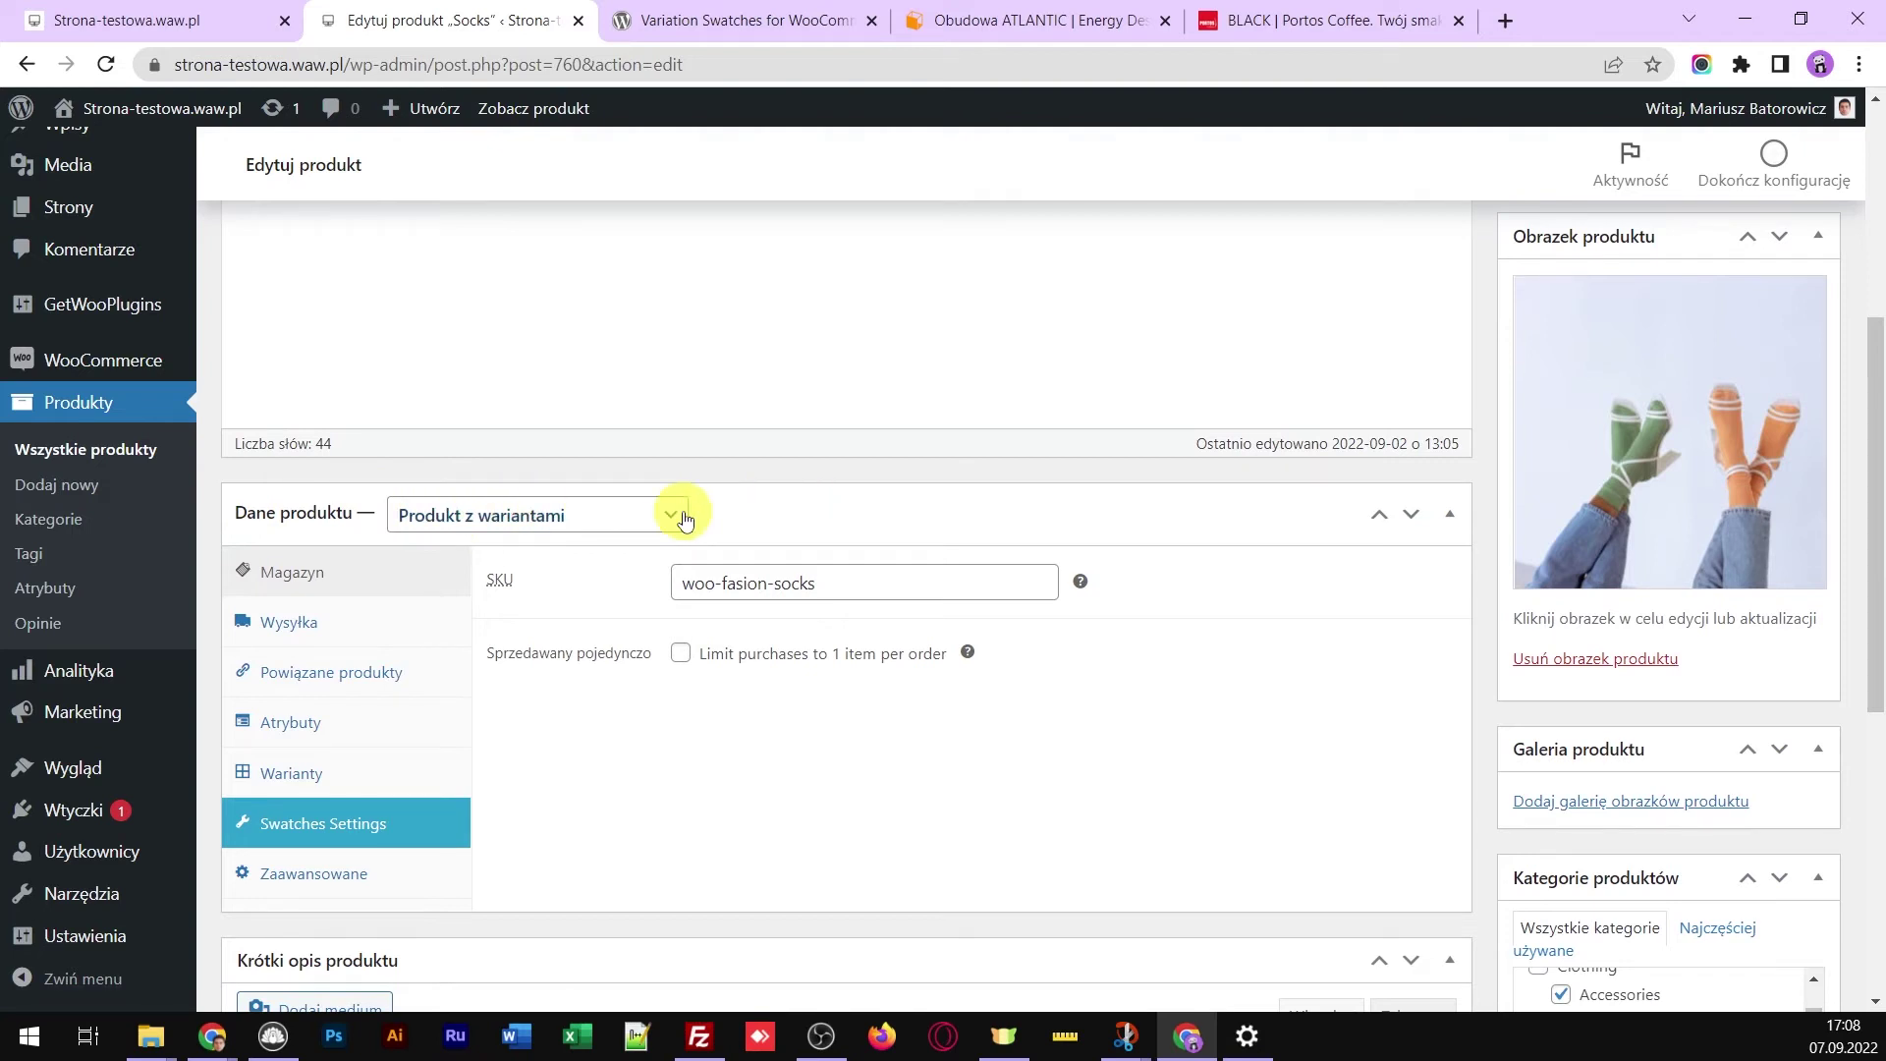
left_click(616, 515)
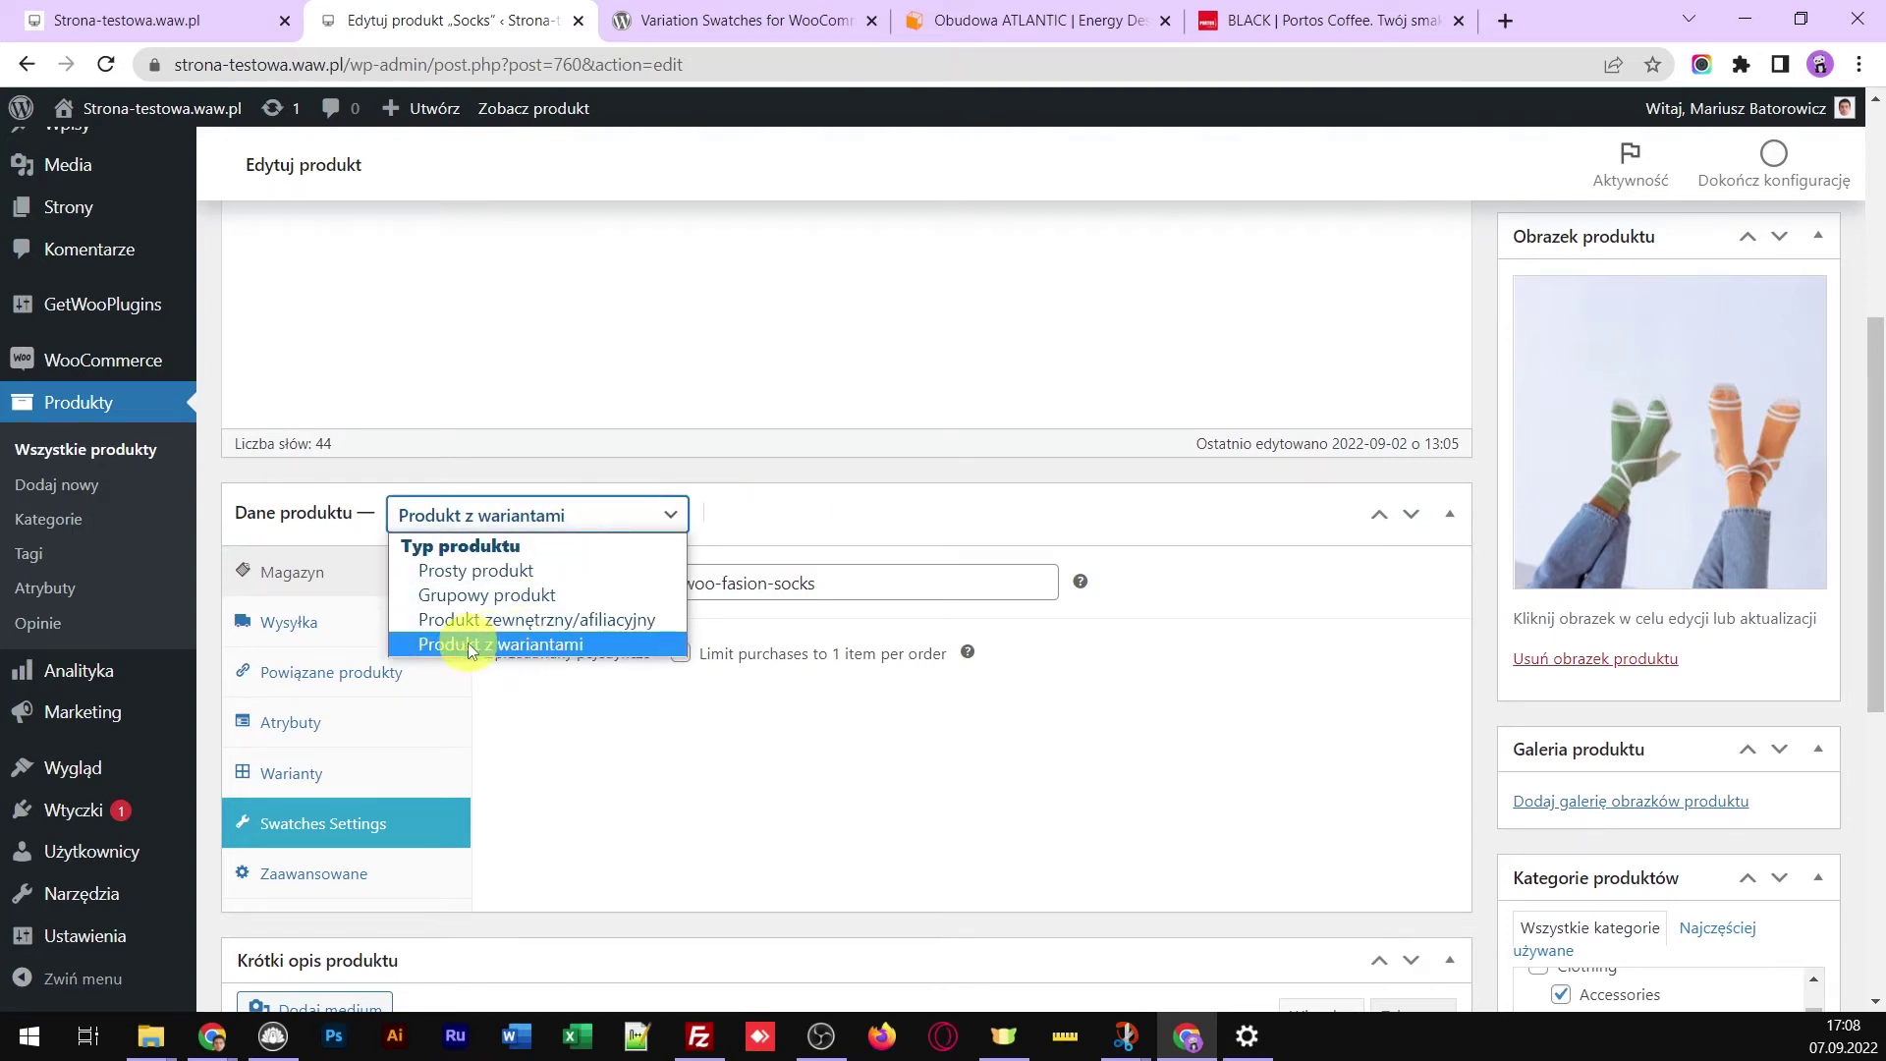
left_click(565, 647)
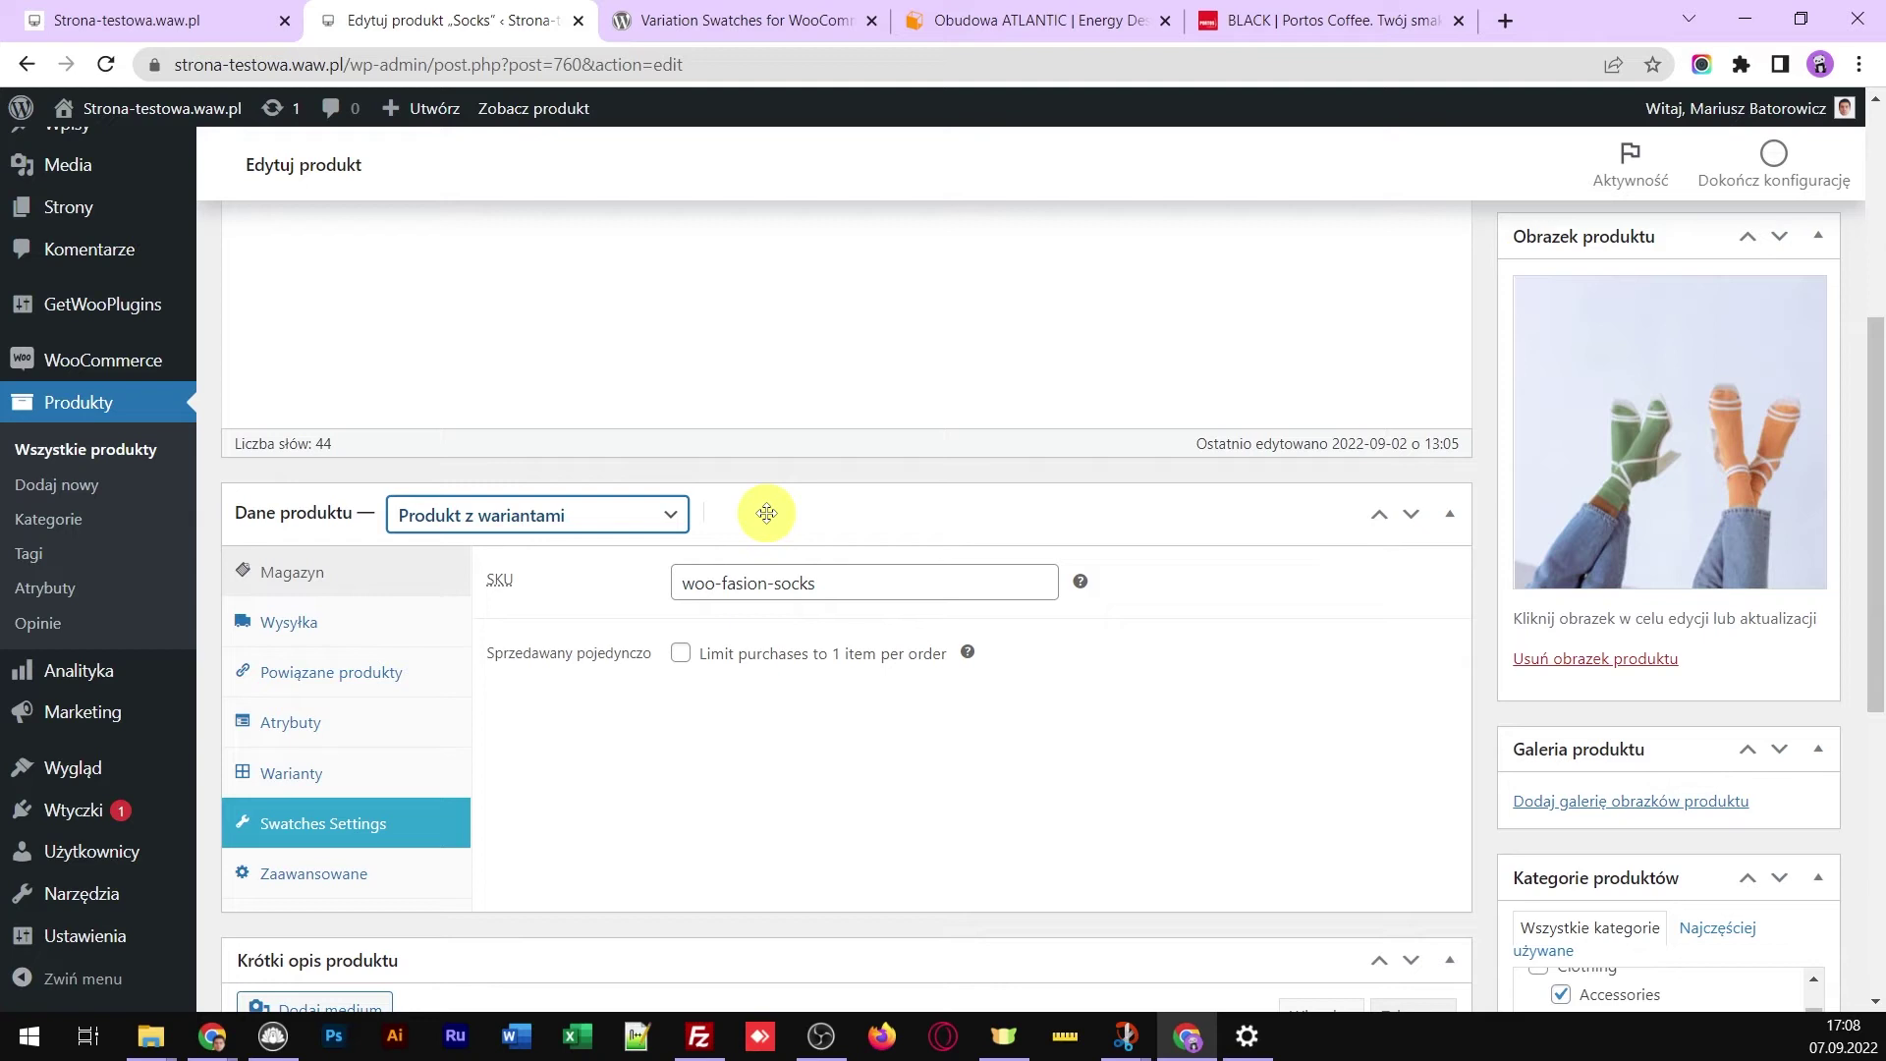
Add the Kolor attribute to the Socks product with all of its colour terms and save the attributes
left_click(301, 726)
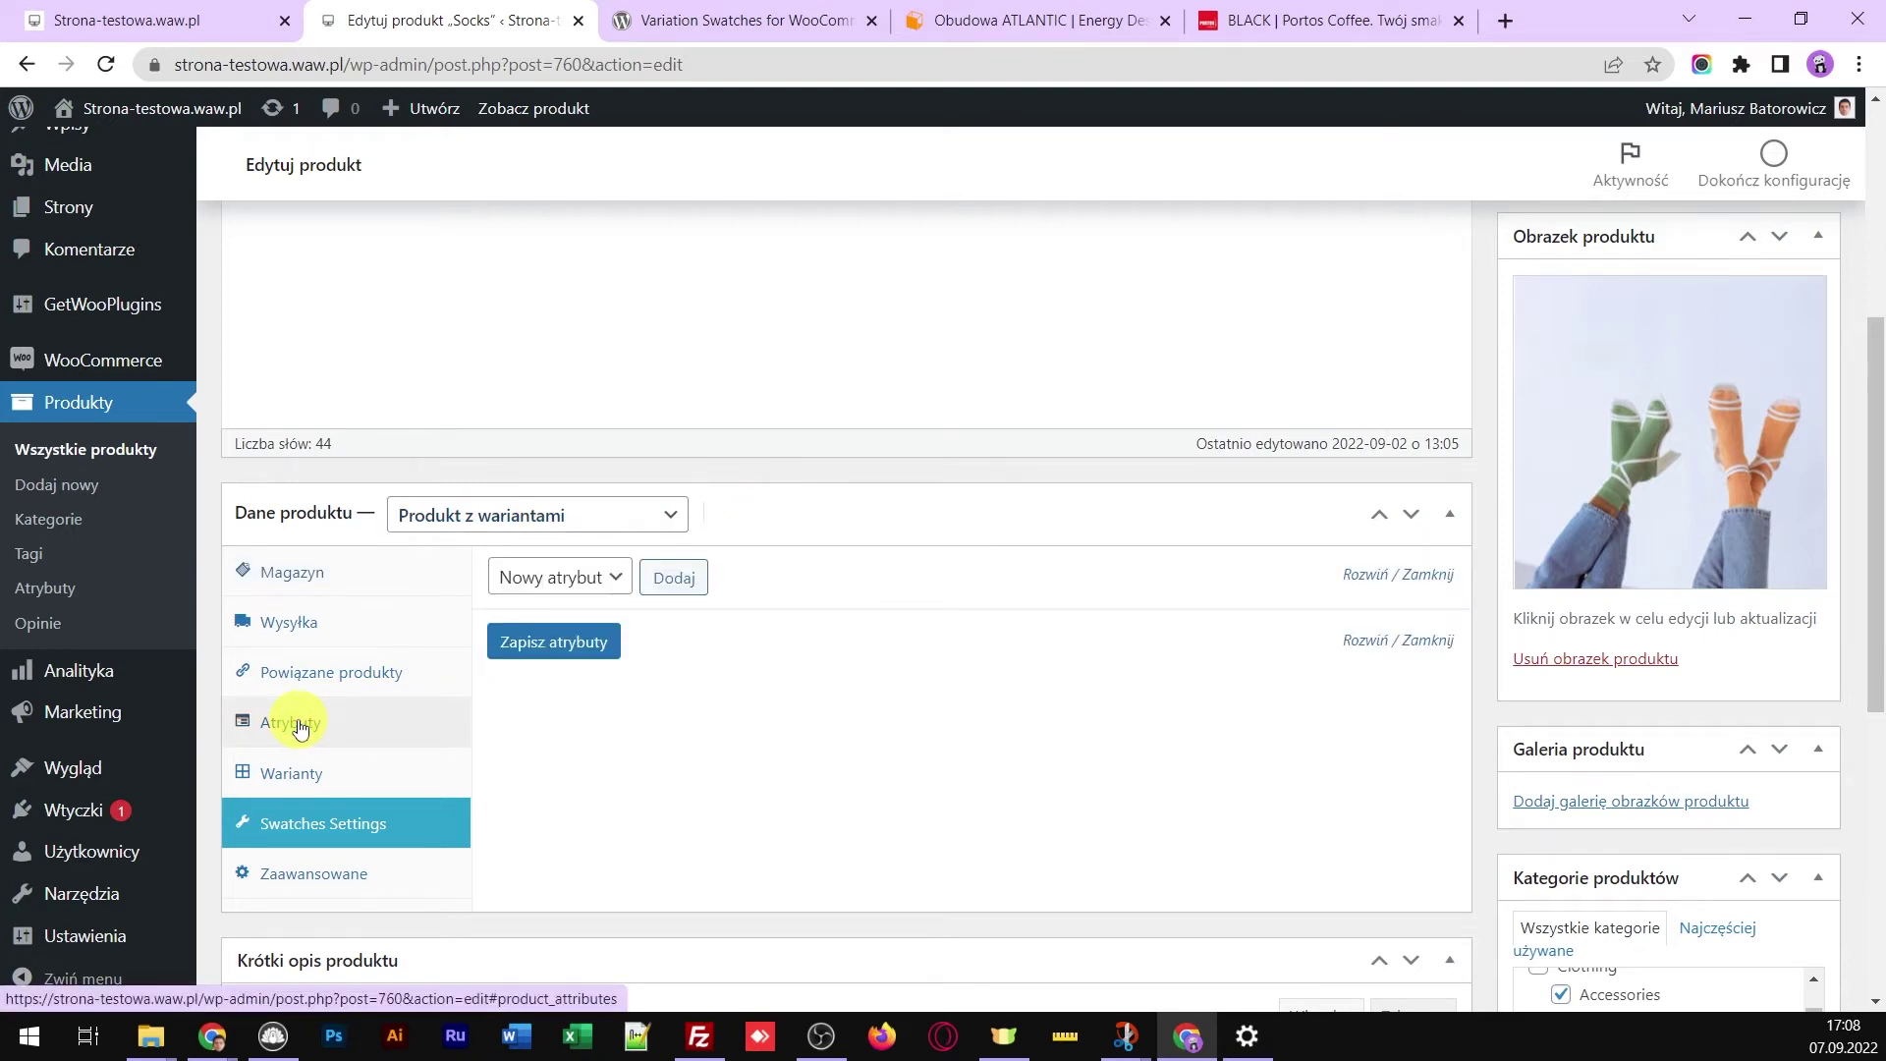
left_click(573, 581)
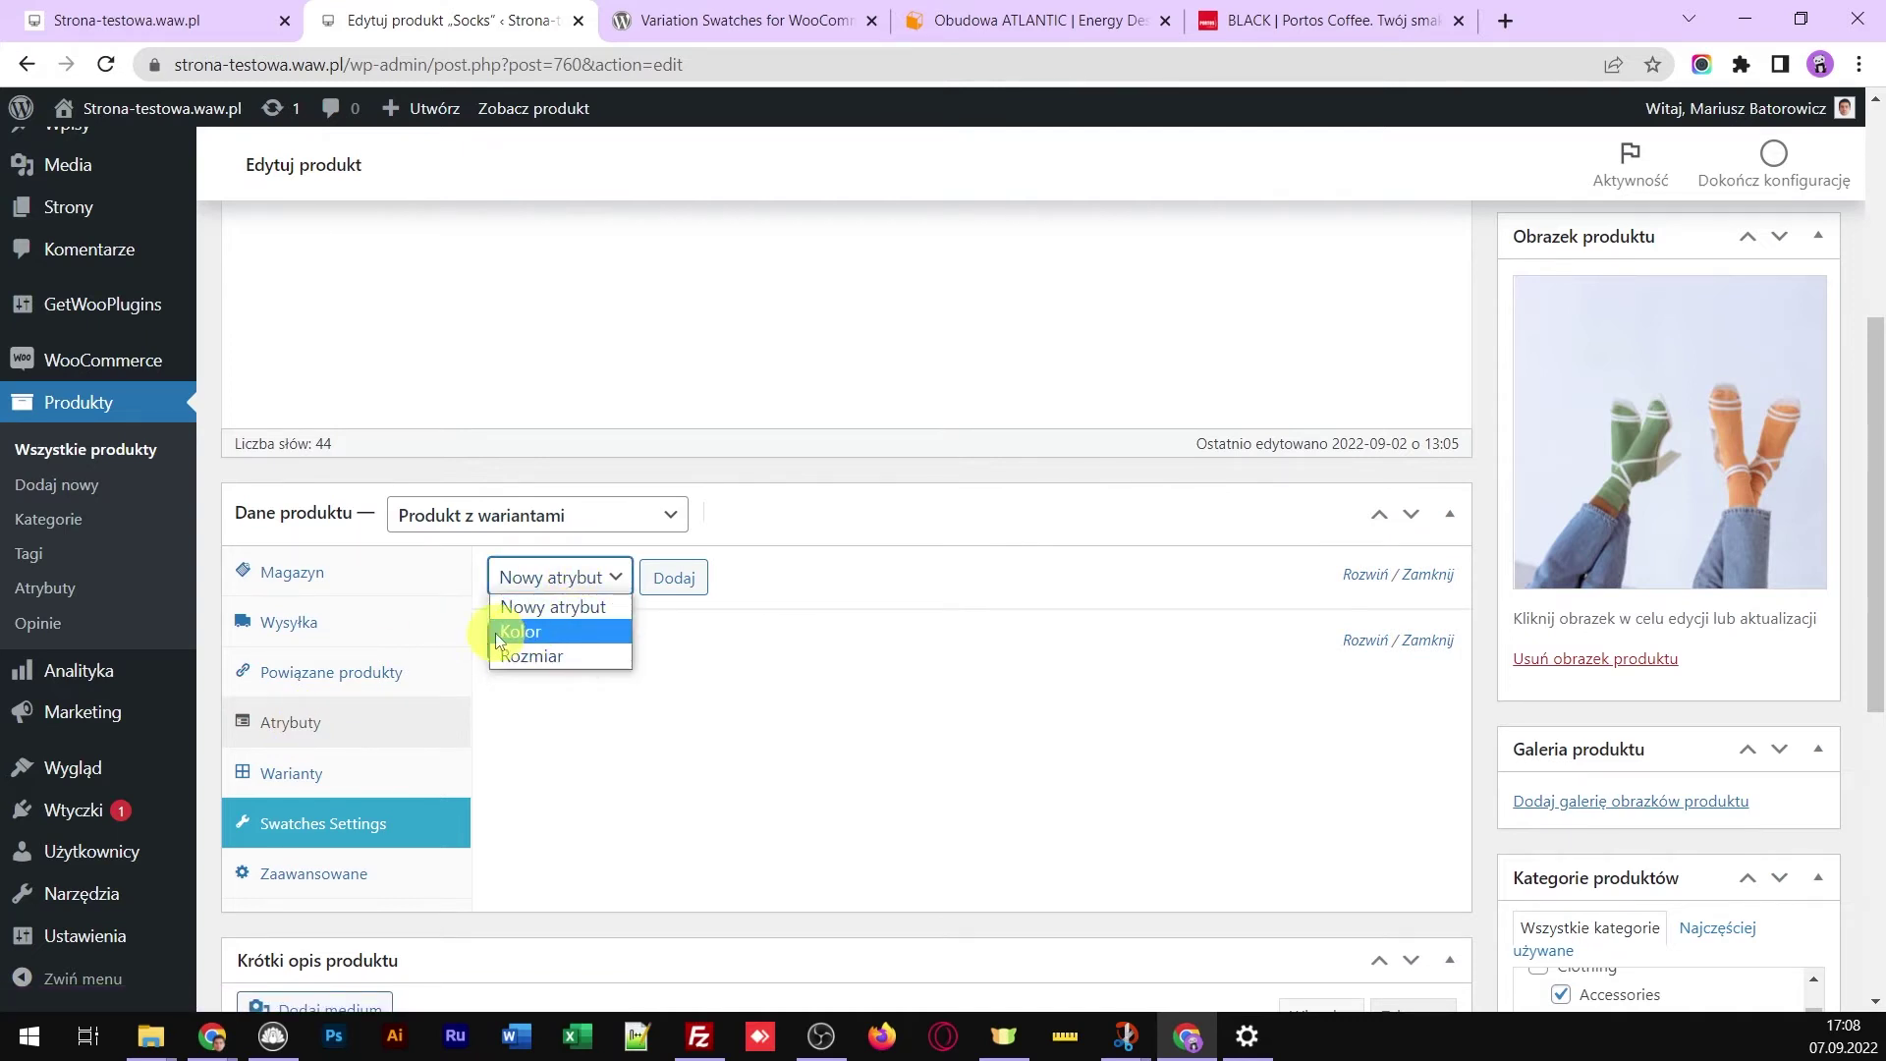
left_click(578, 631)
left_click(687, 581)
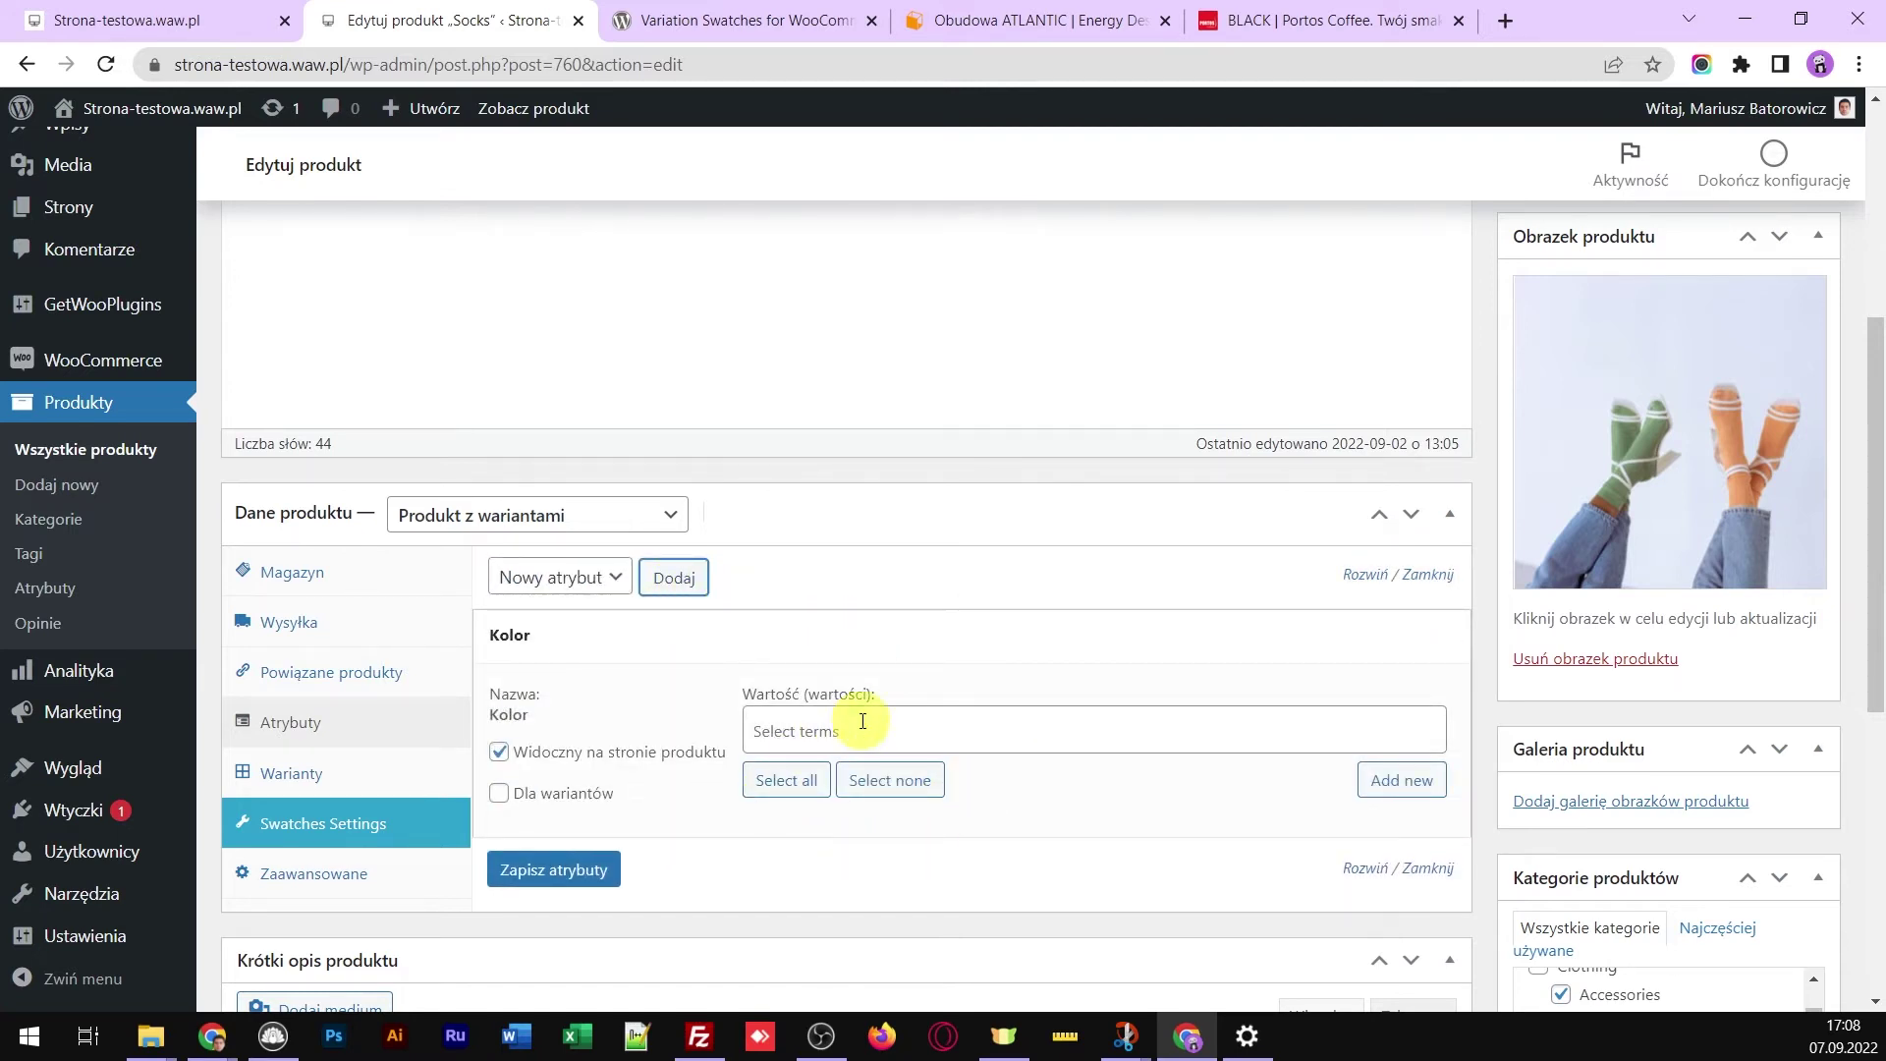
left_click(786, 784)
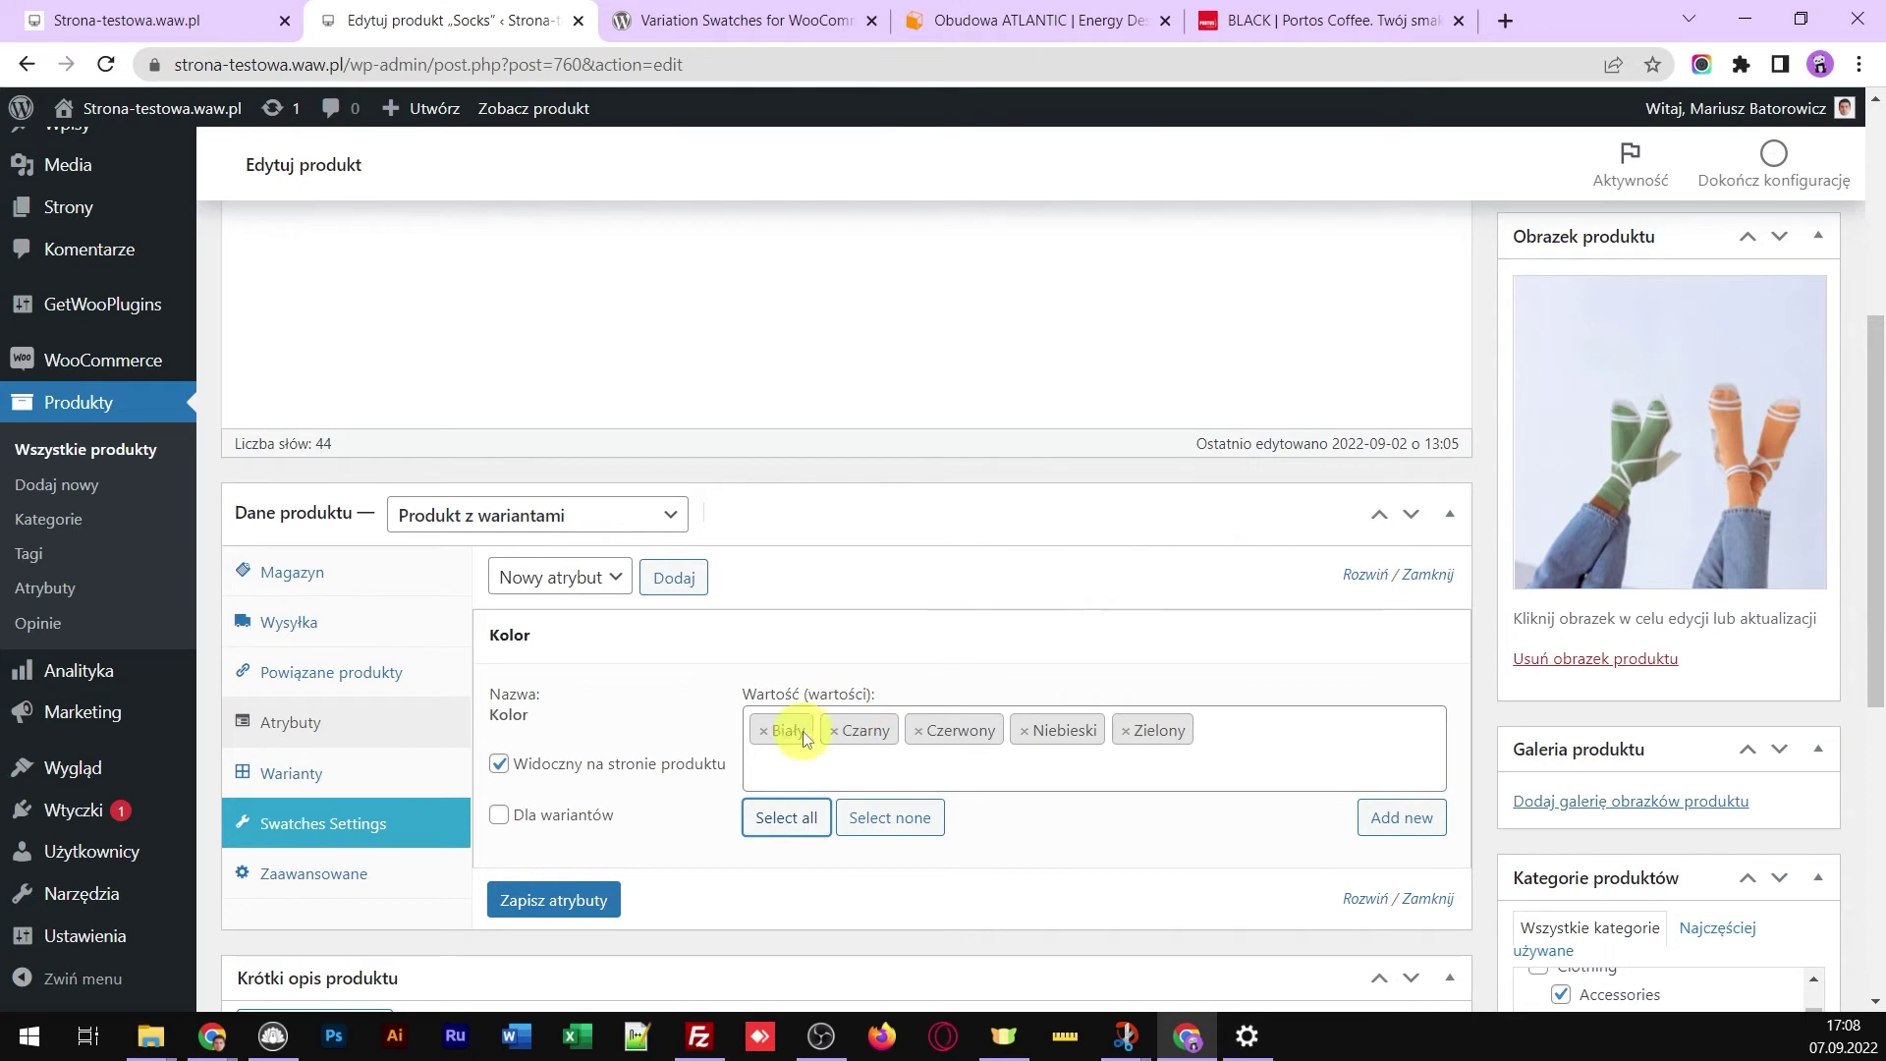
left_click(601, 587)
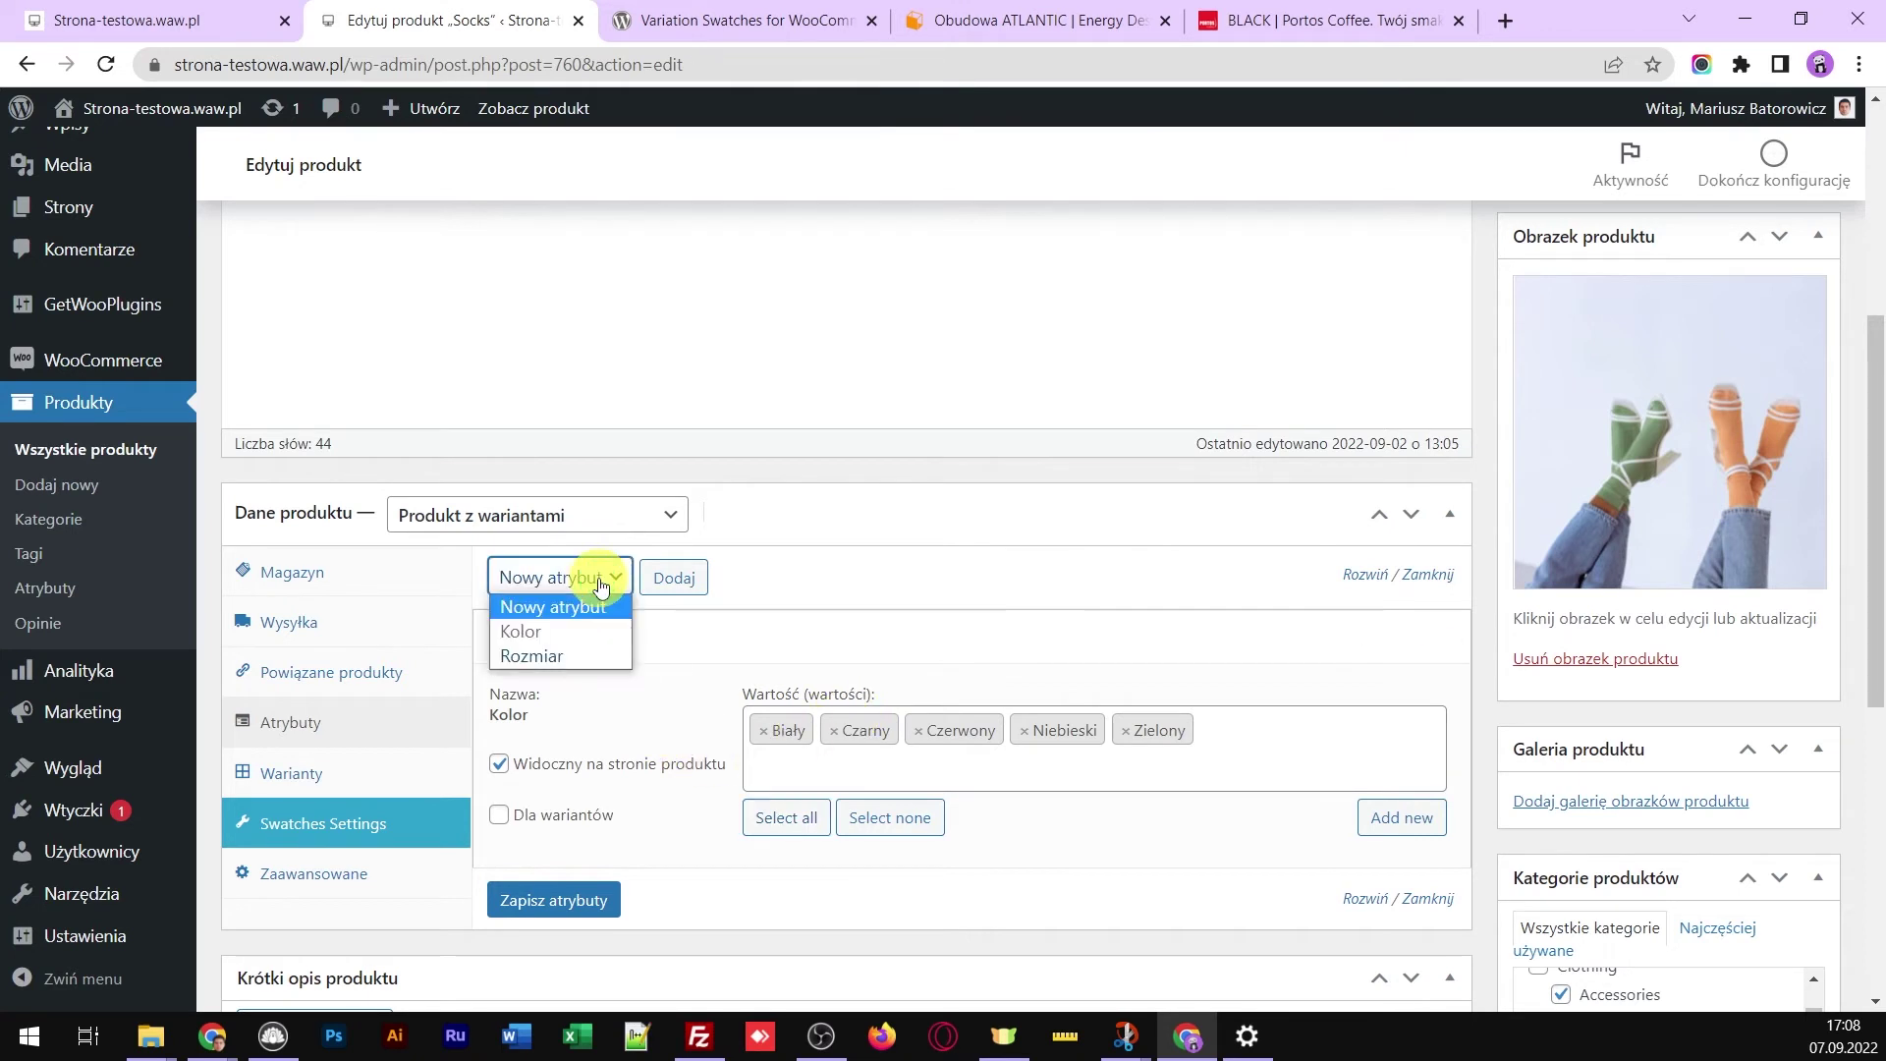
left_click(590, 606)
left_click(576, 902)
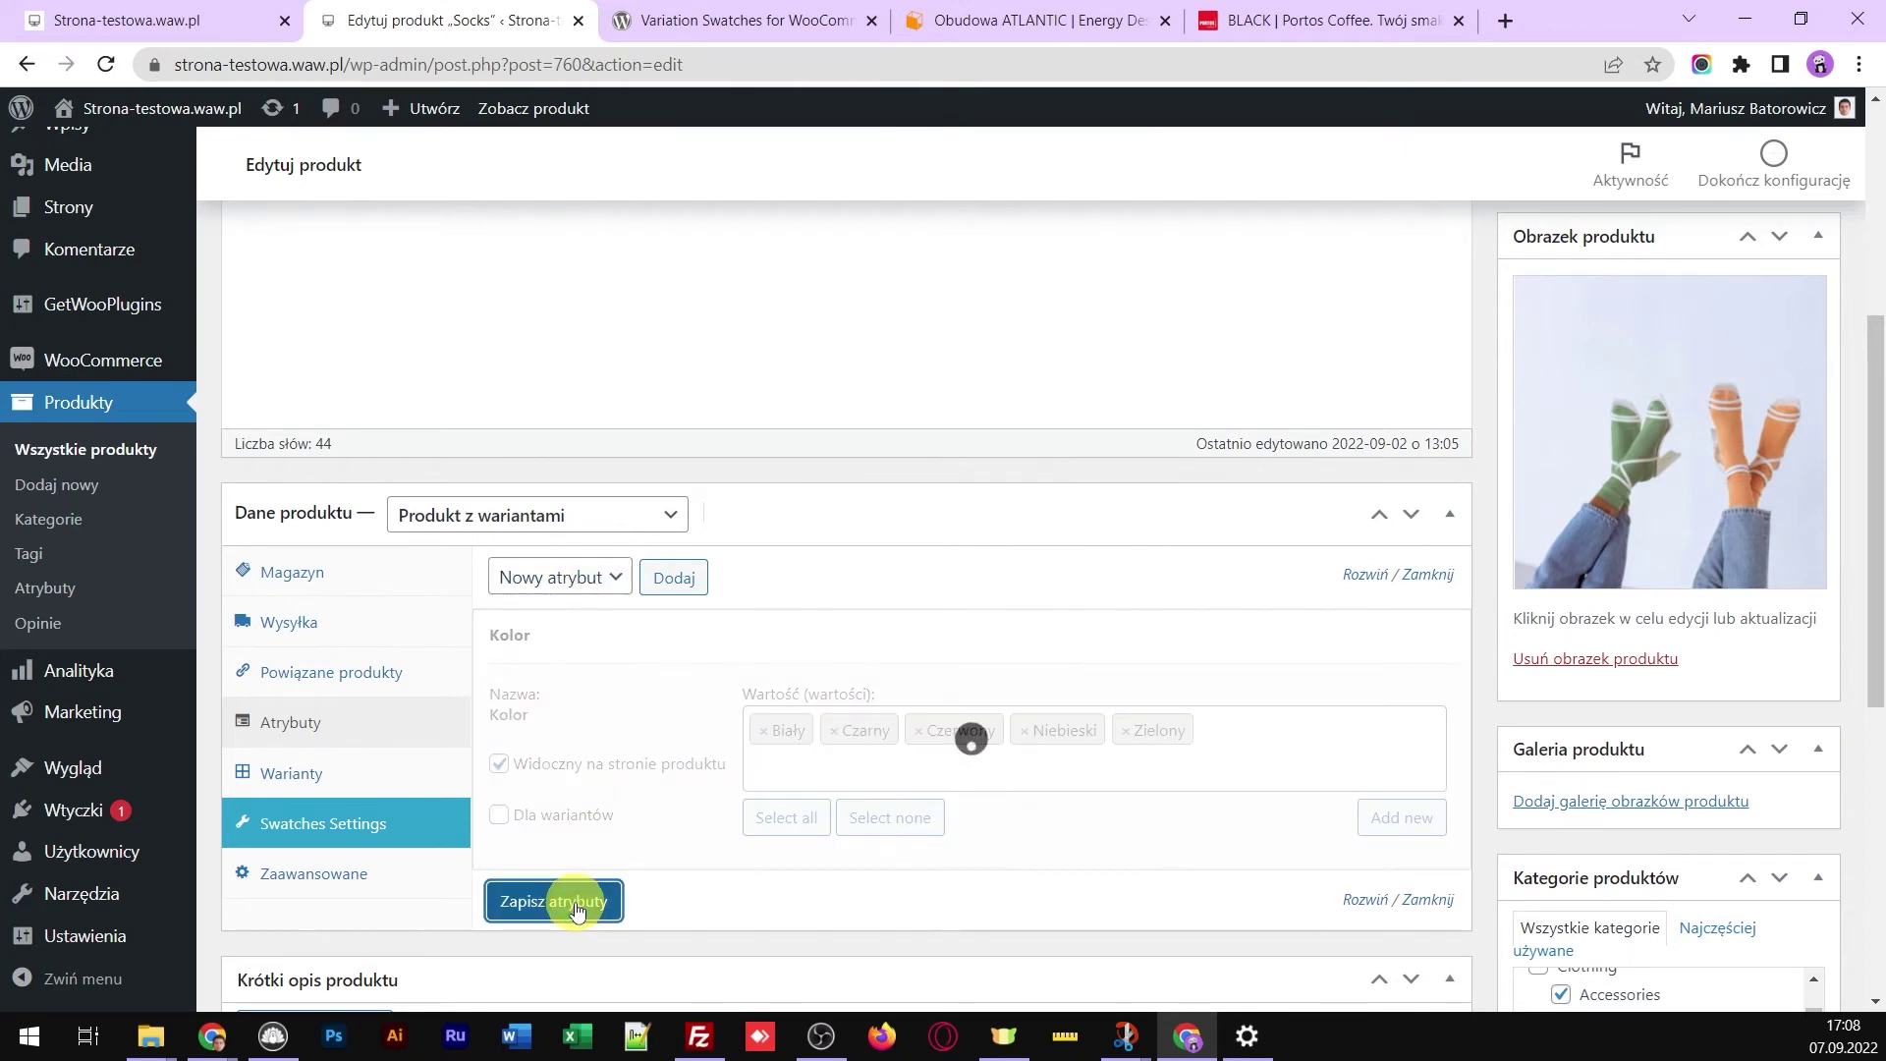
Add the Rozmiar attribute to Socks with all of its sizes, enable it for variants and save the attributes
left_click(590, 578)
left_click(548, 655)
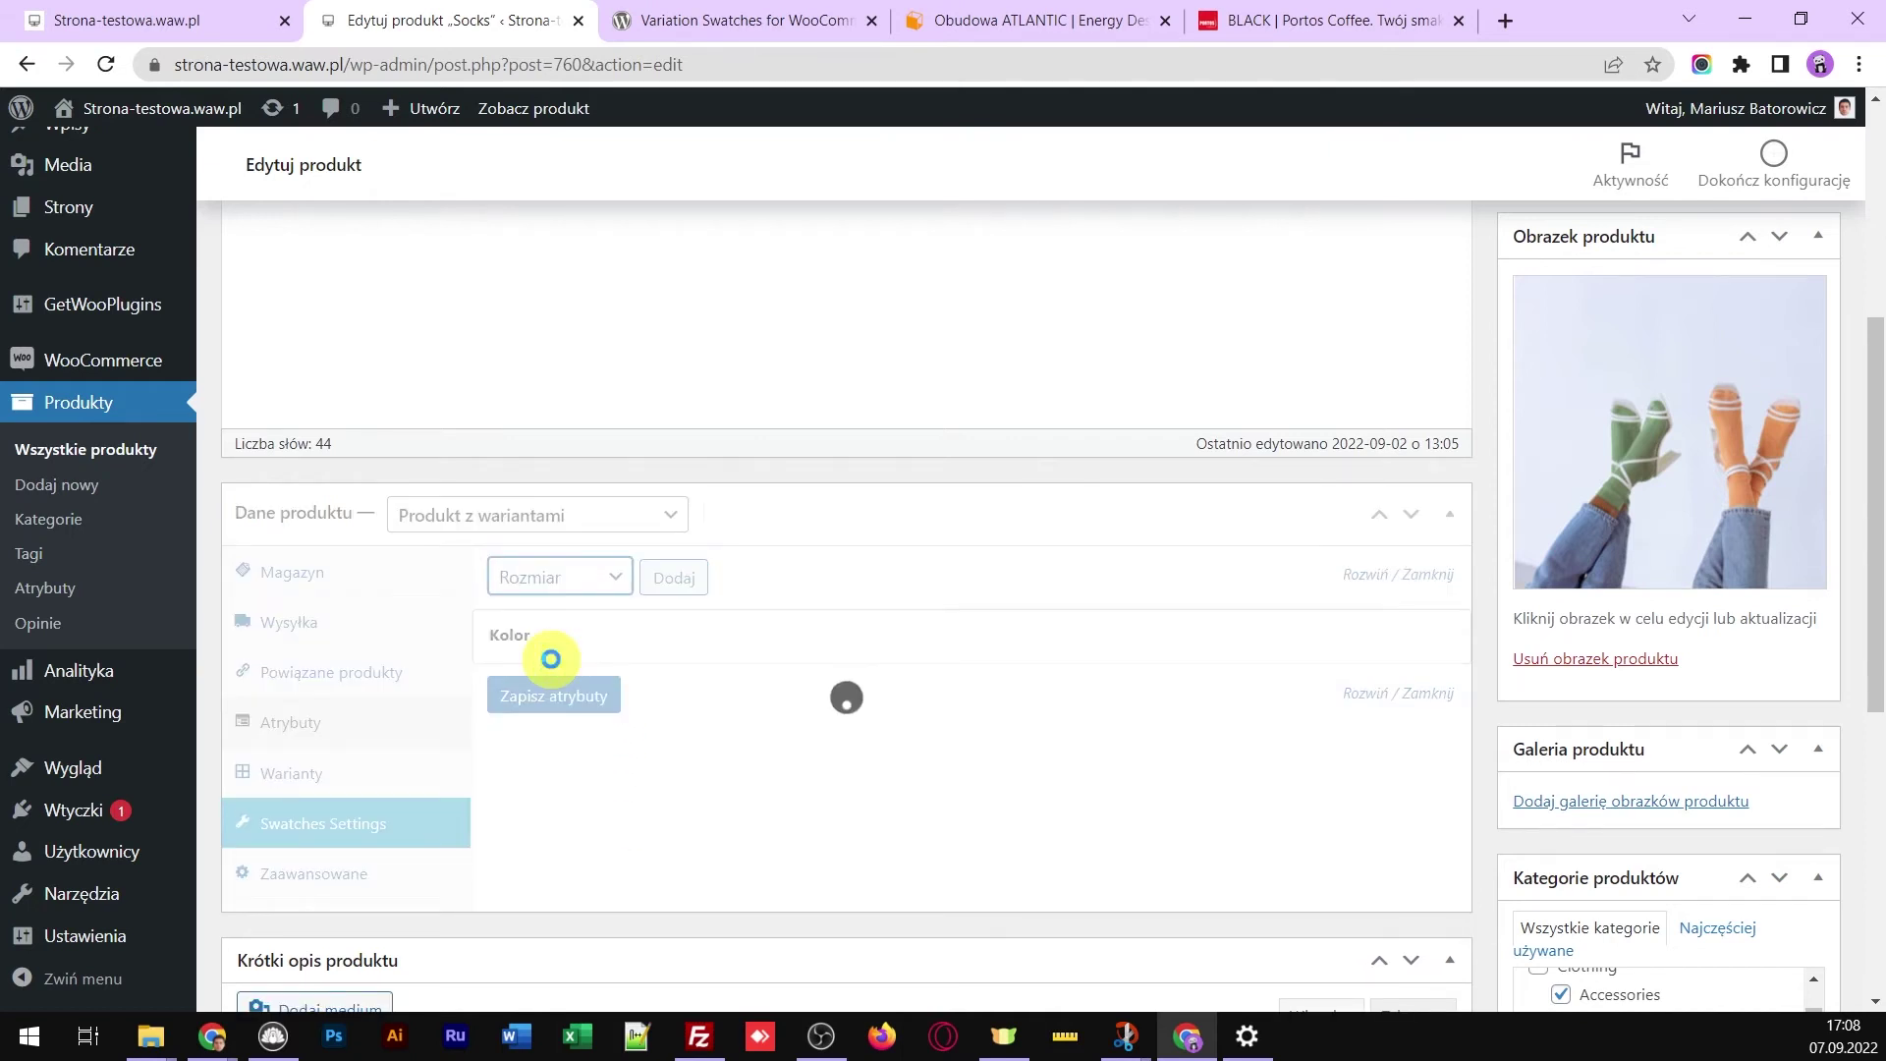
left_click(672, 576)
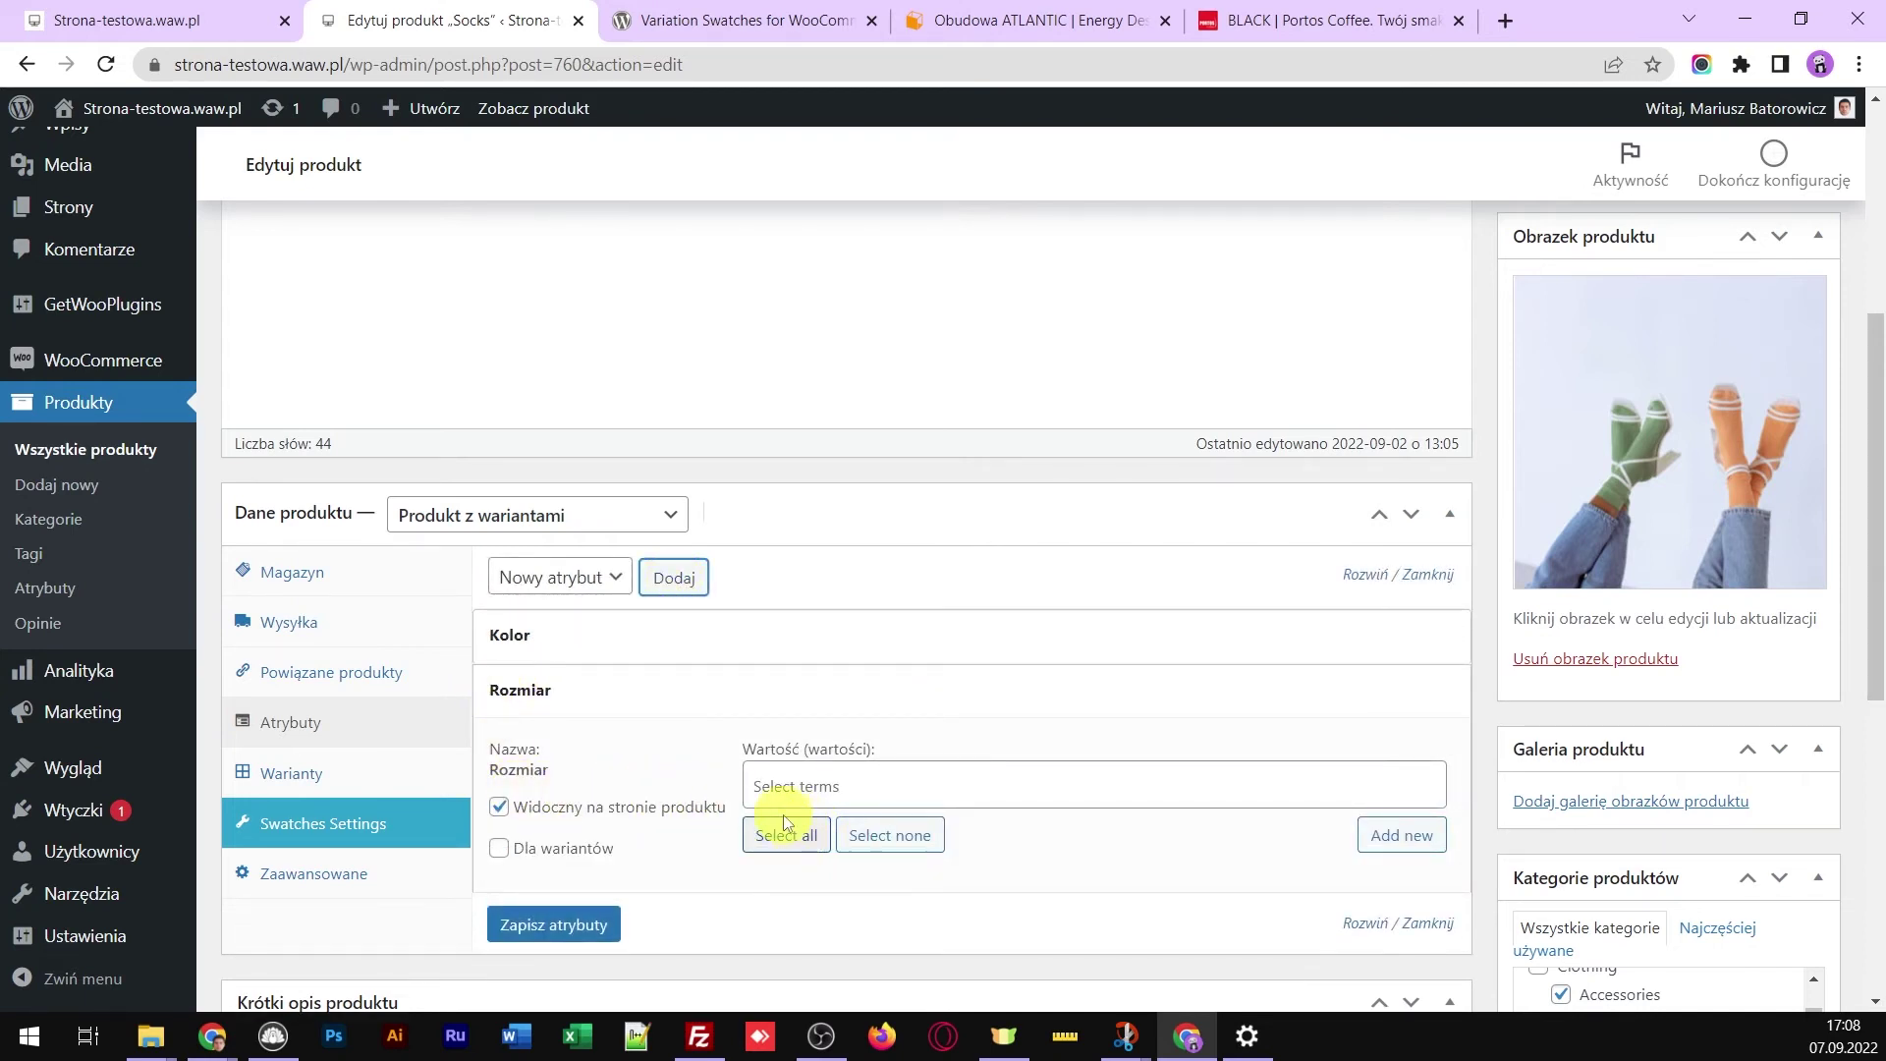
left_click(765, 845)
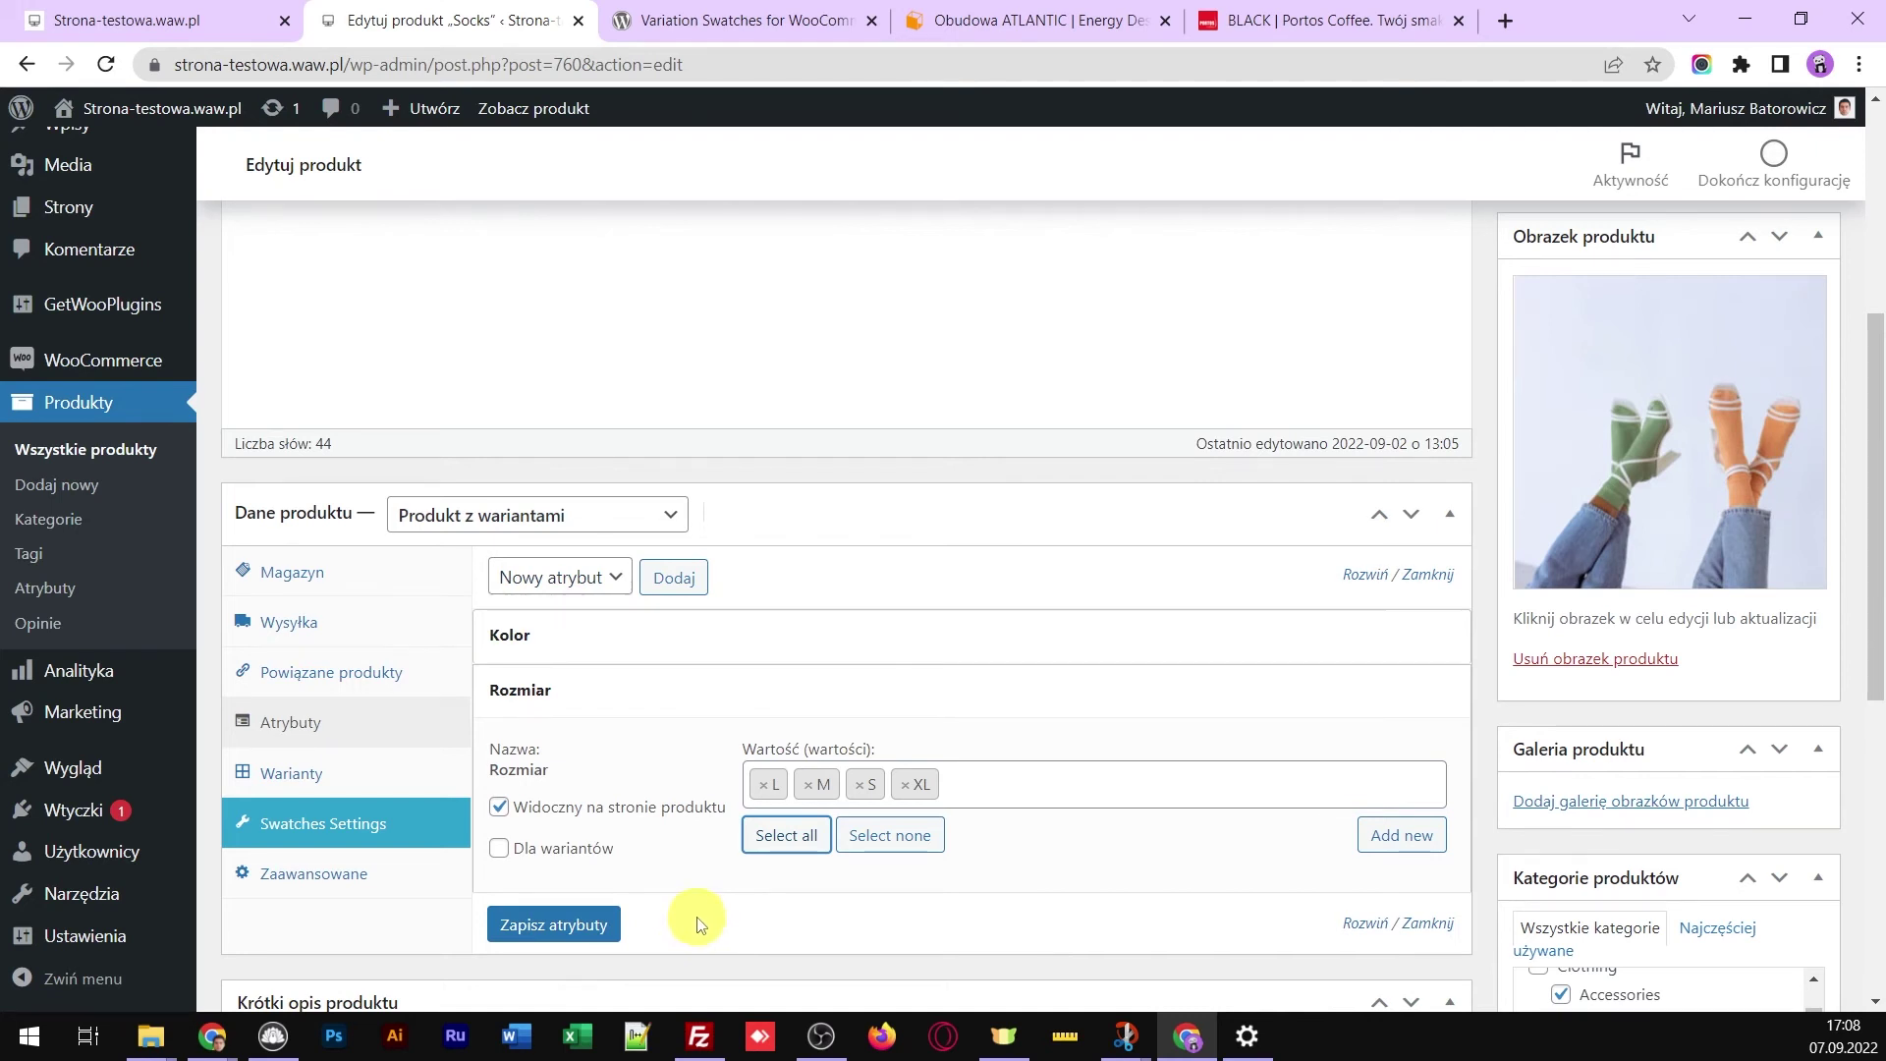
left_click(499, 851)
left_click(554, 926)
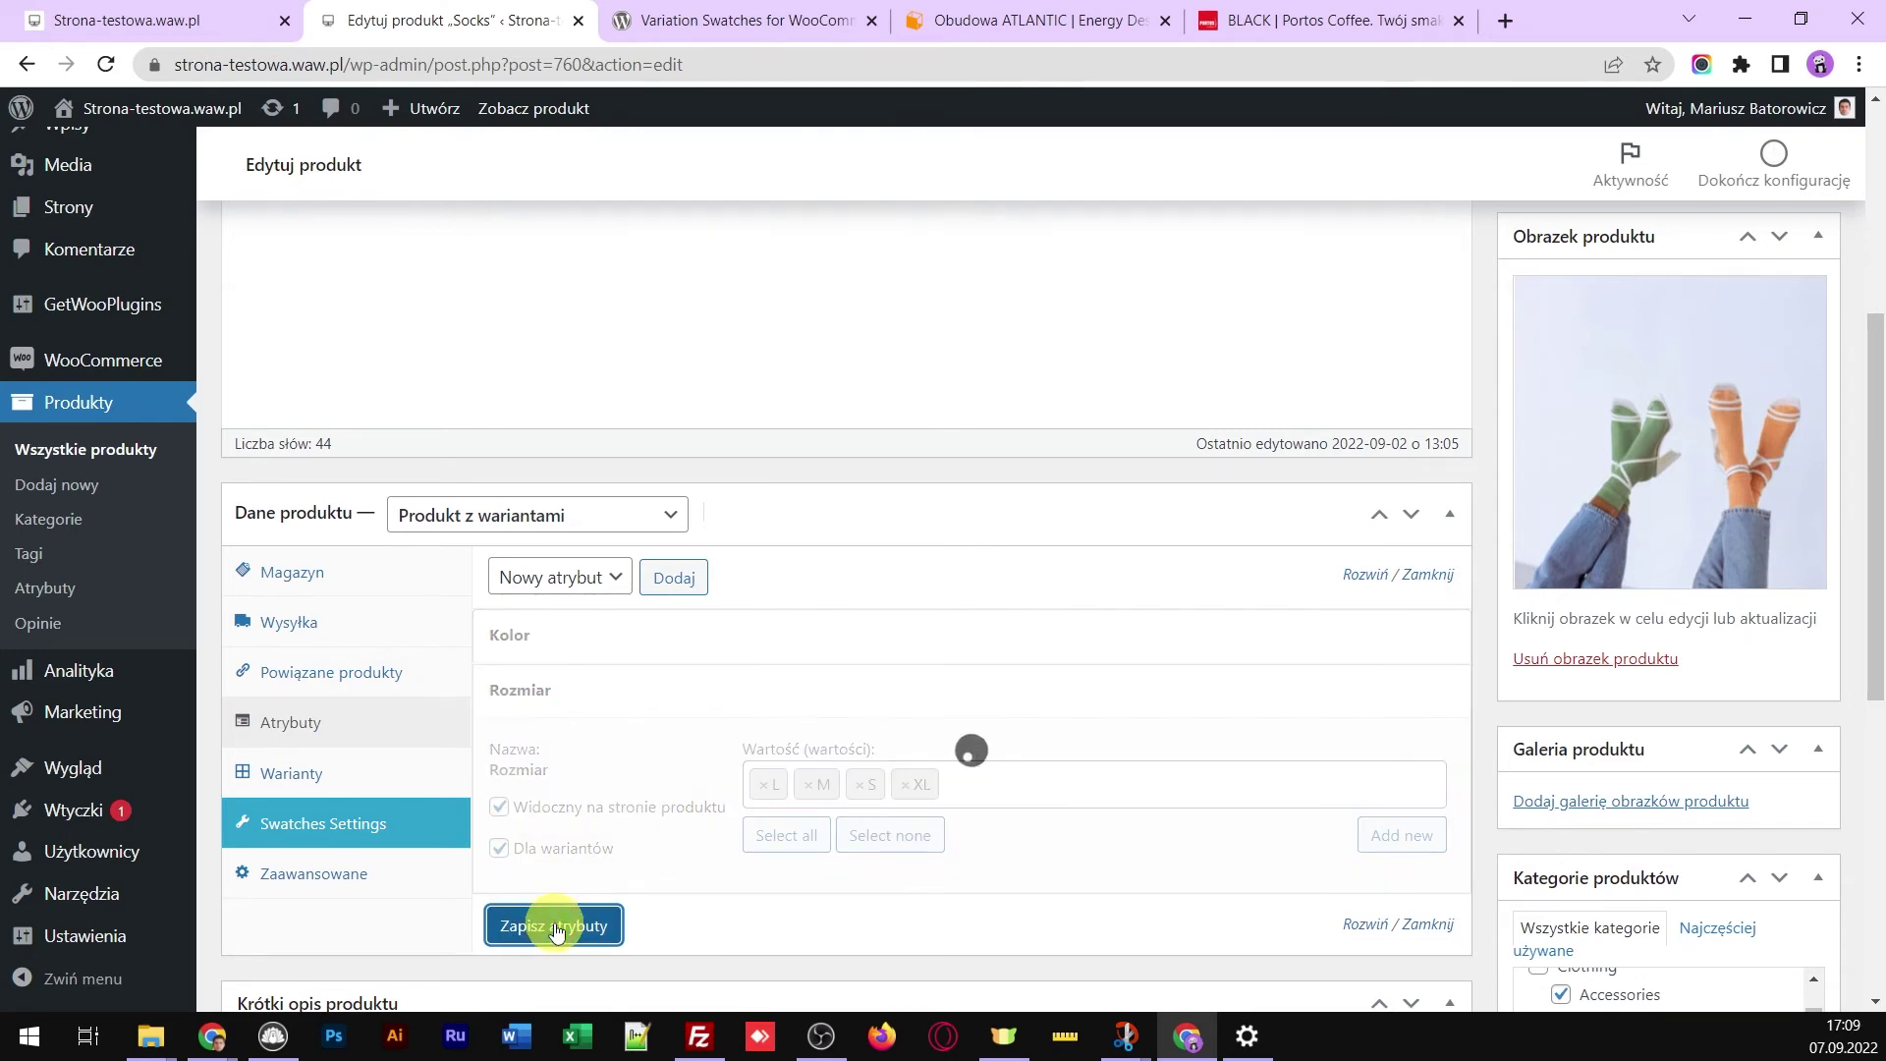
Enable the Kolor attribute of Socks for variants and save the attributes
left_click(682, 633)
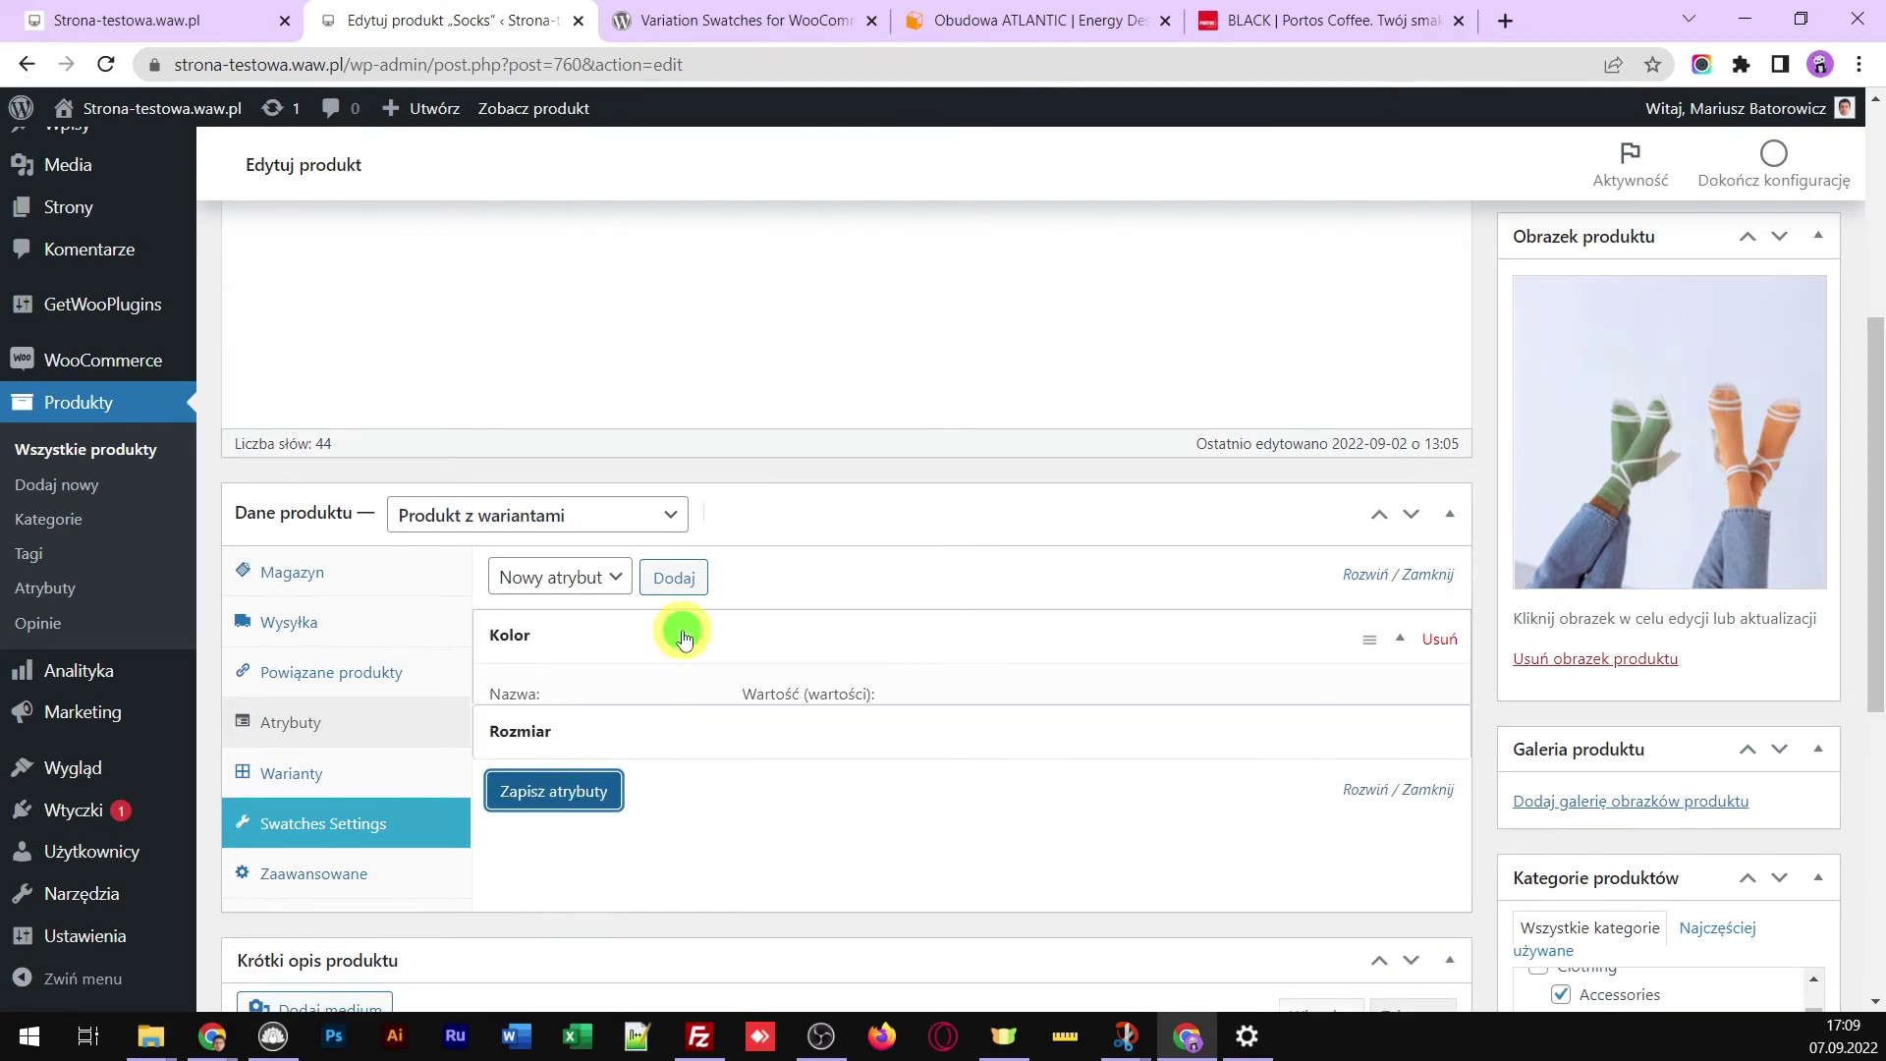
left_click(566, 952)
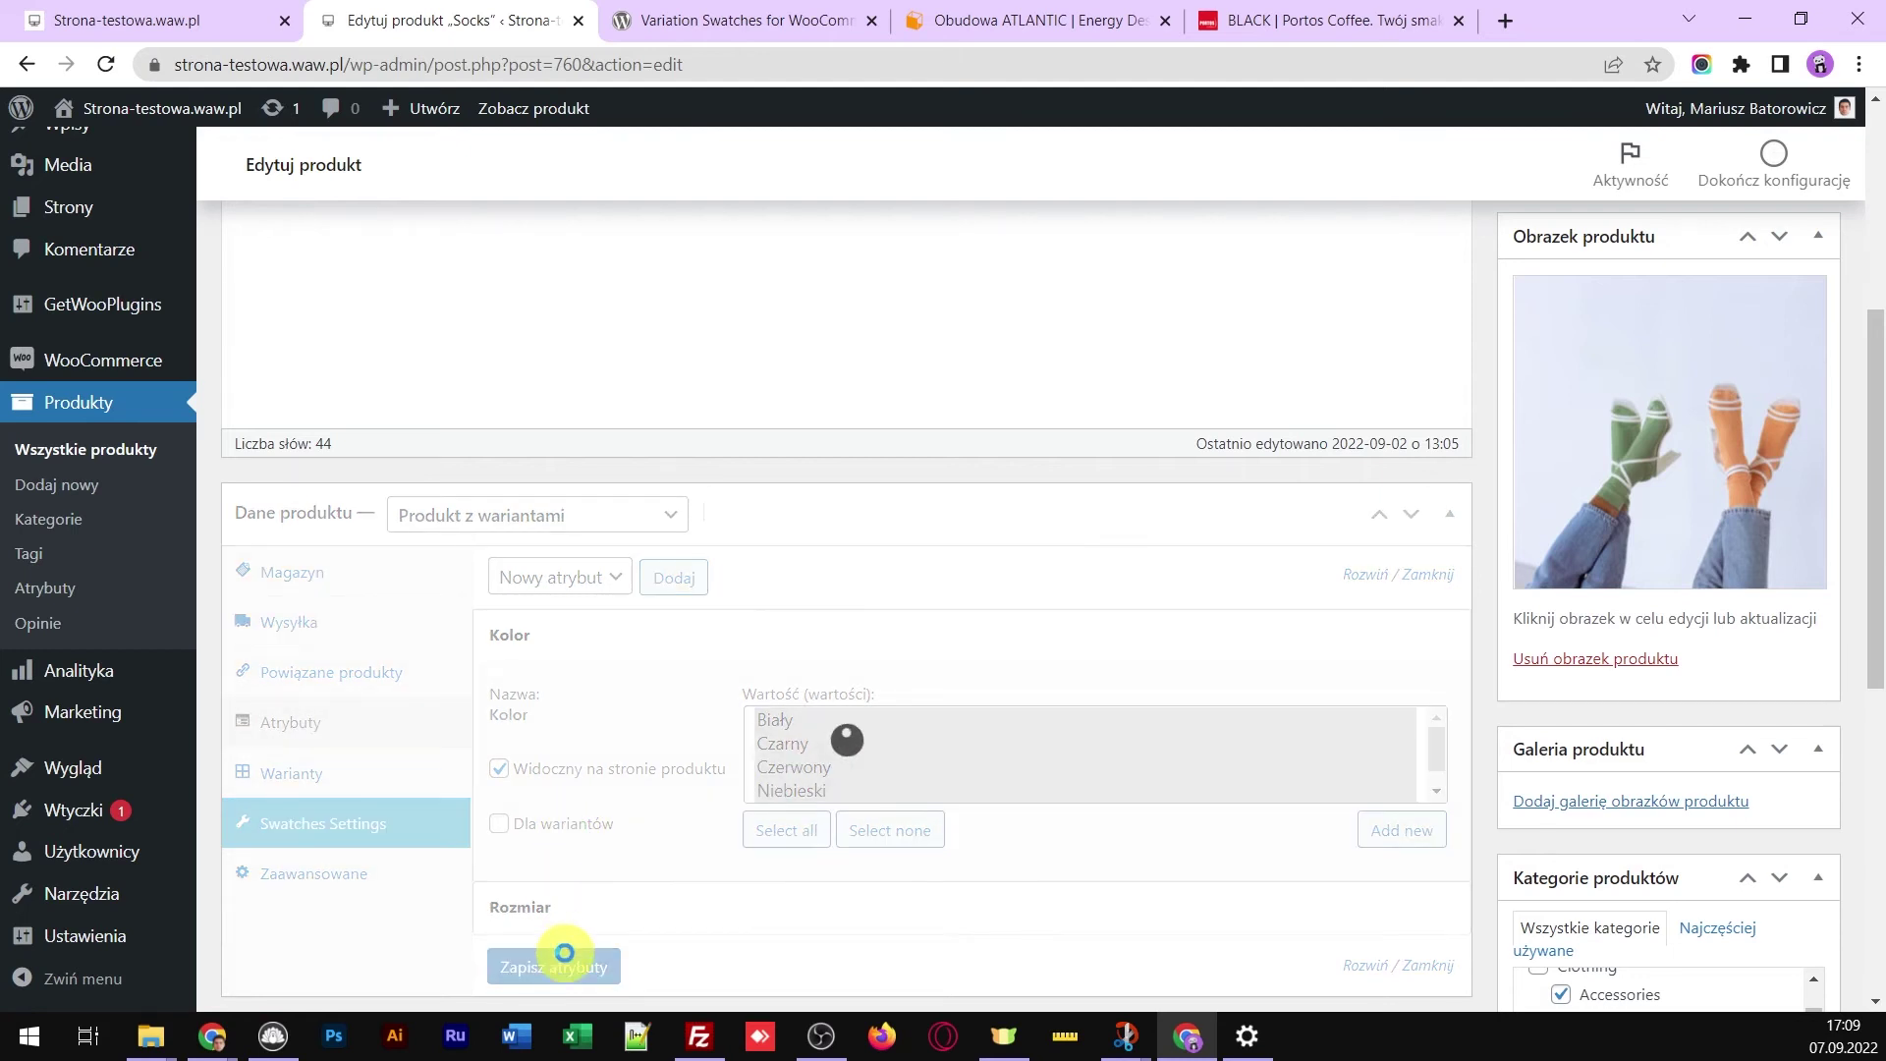
left_click(507, 822)
left_click(556, 955)
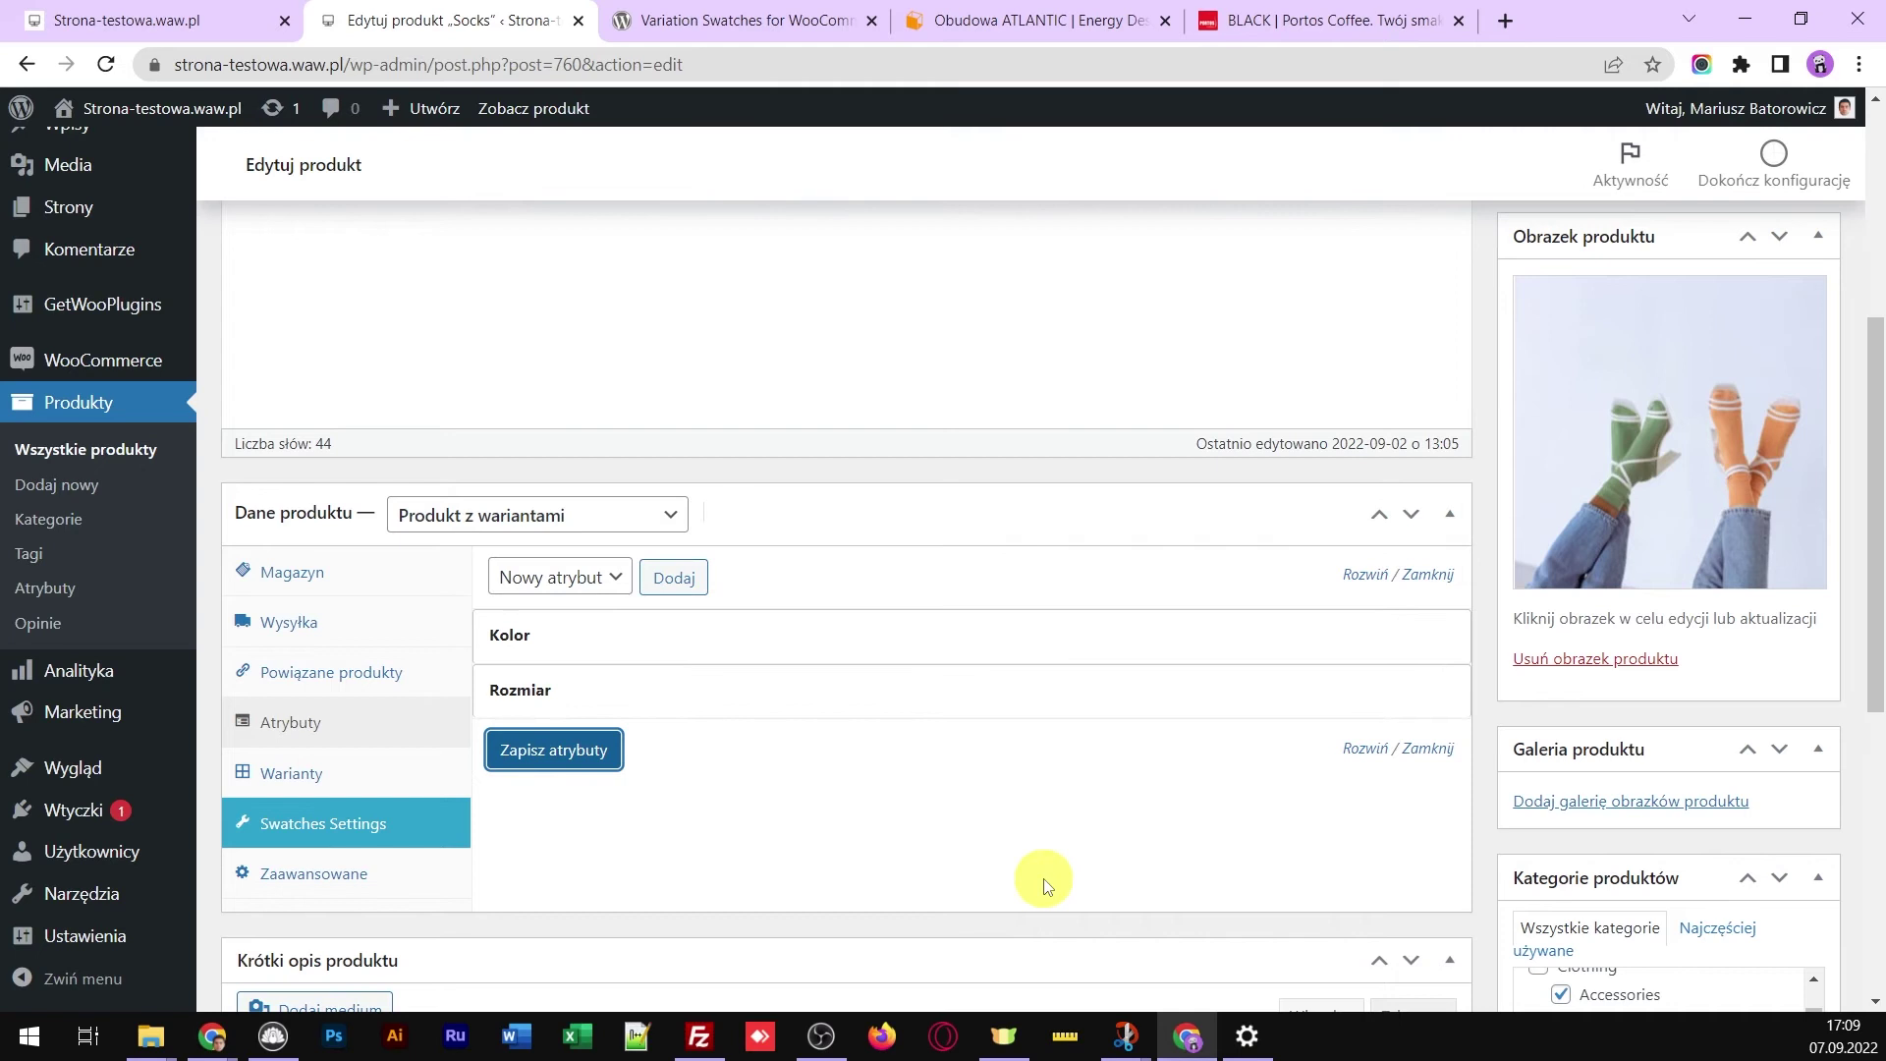
Generate variants of the Socks product from all of its attributes and confirm the creation
left_click(285, 772)
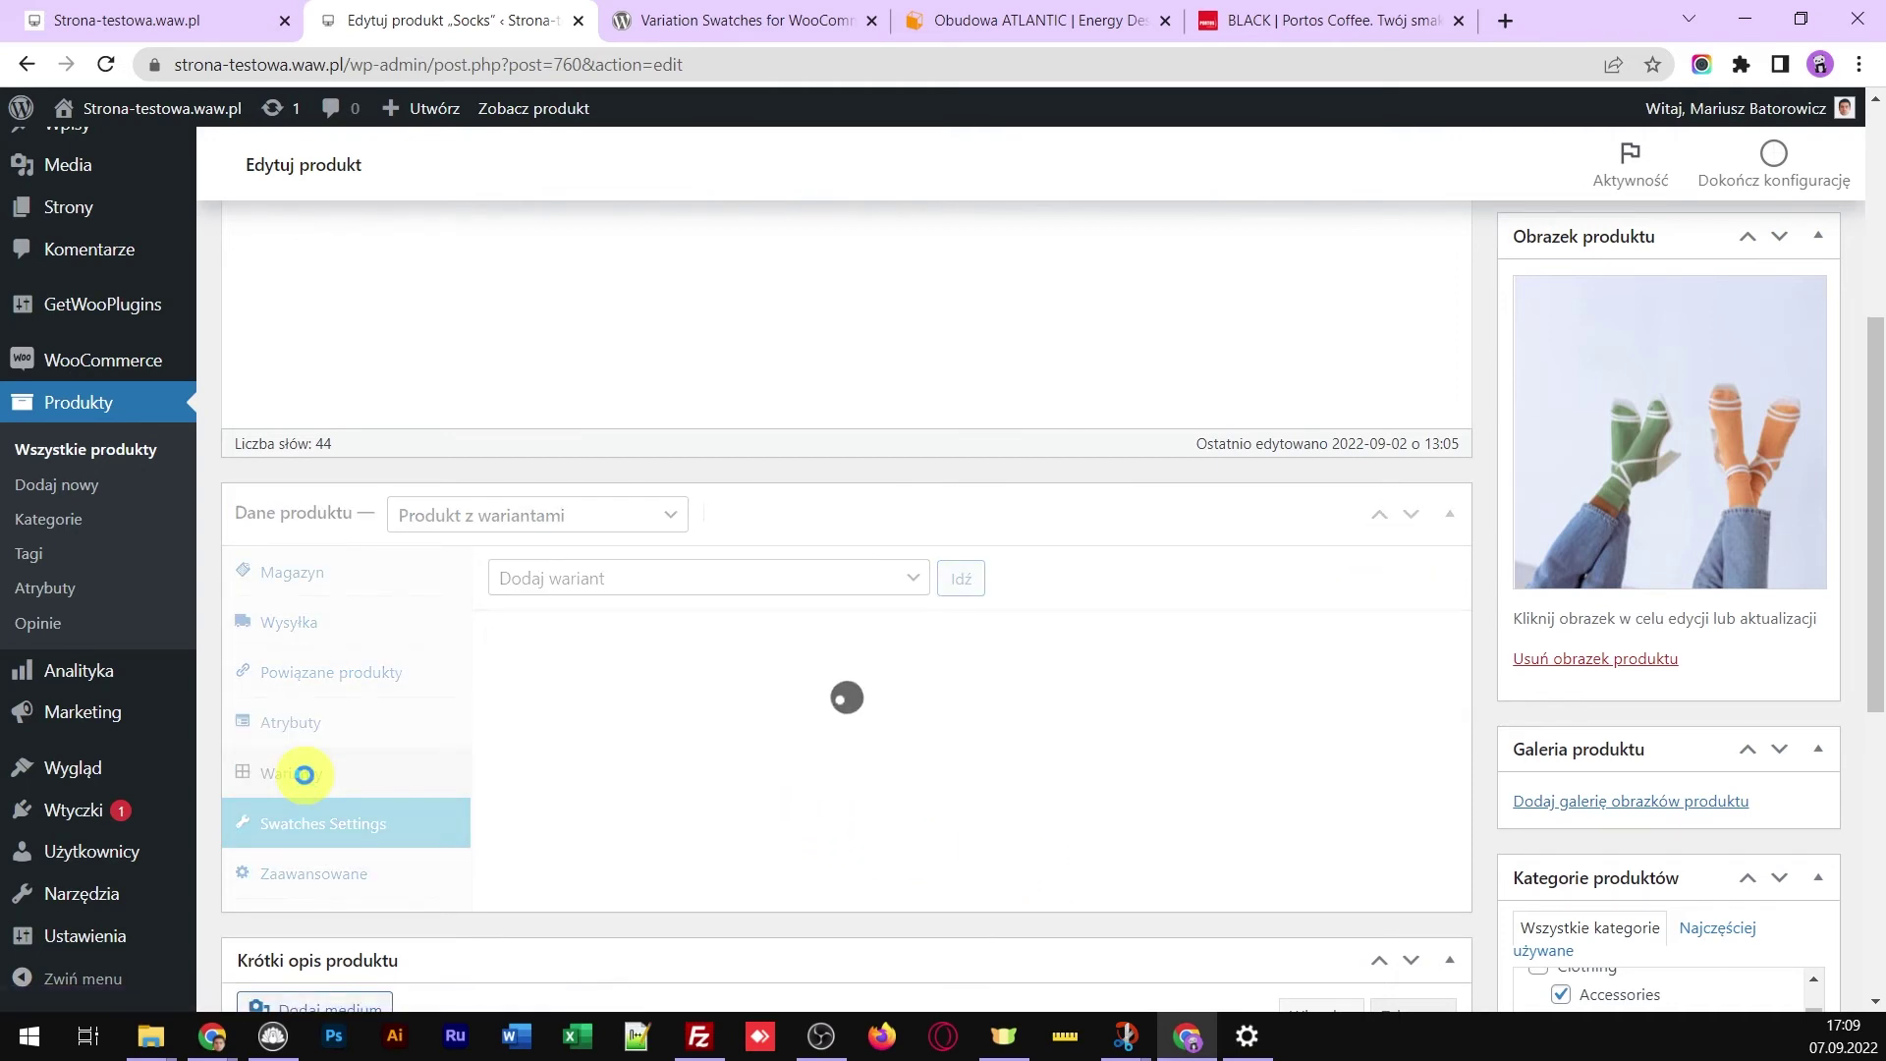
left_click(724, 577)
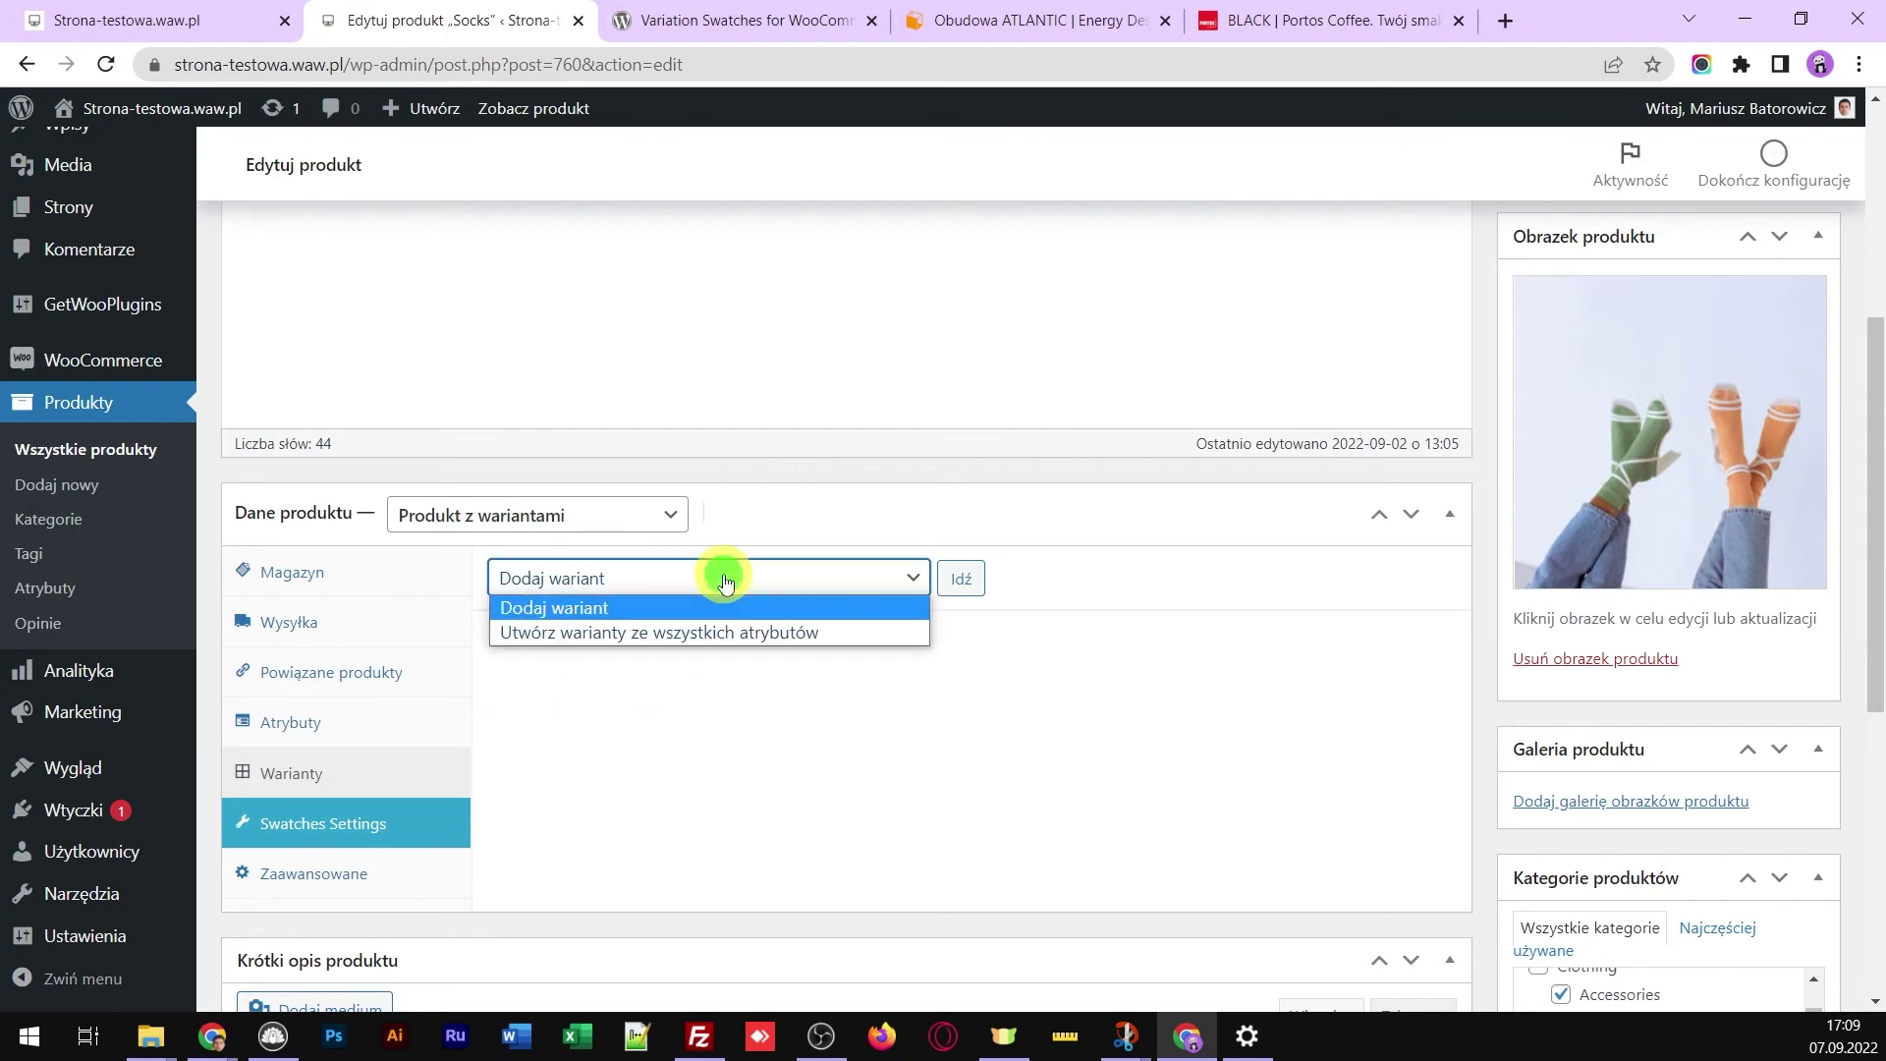
left_click(724, 633)
left_click(960, 580)
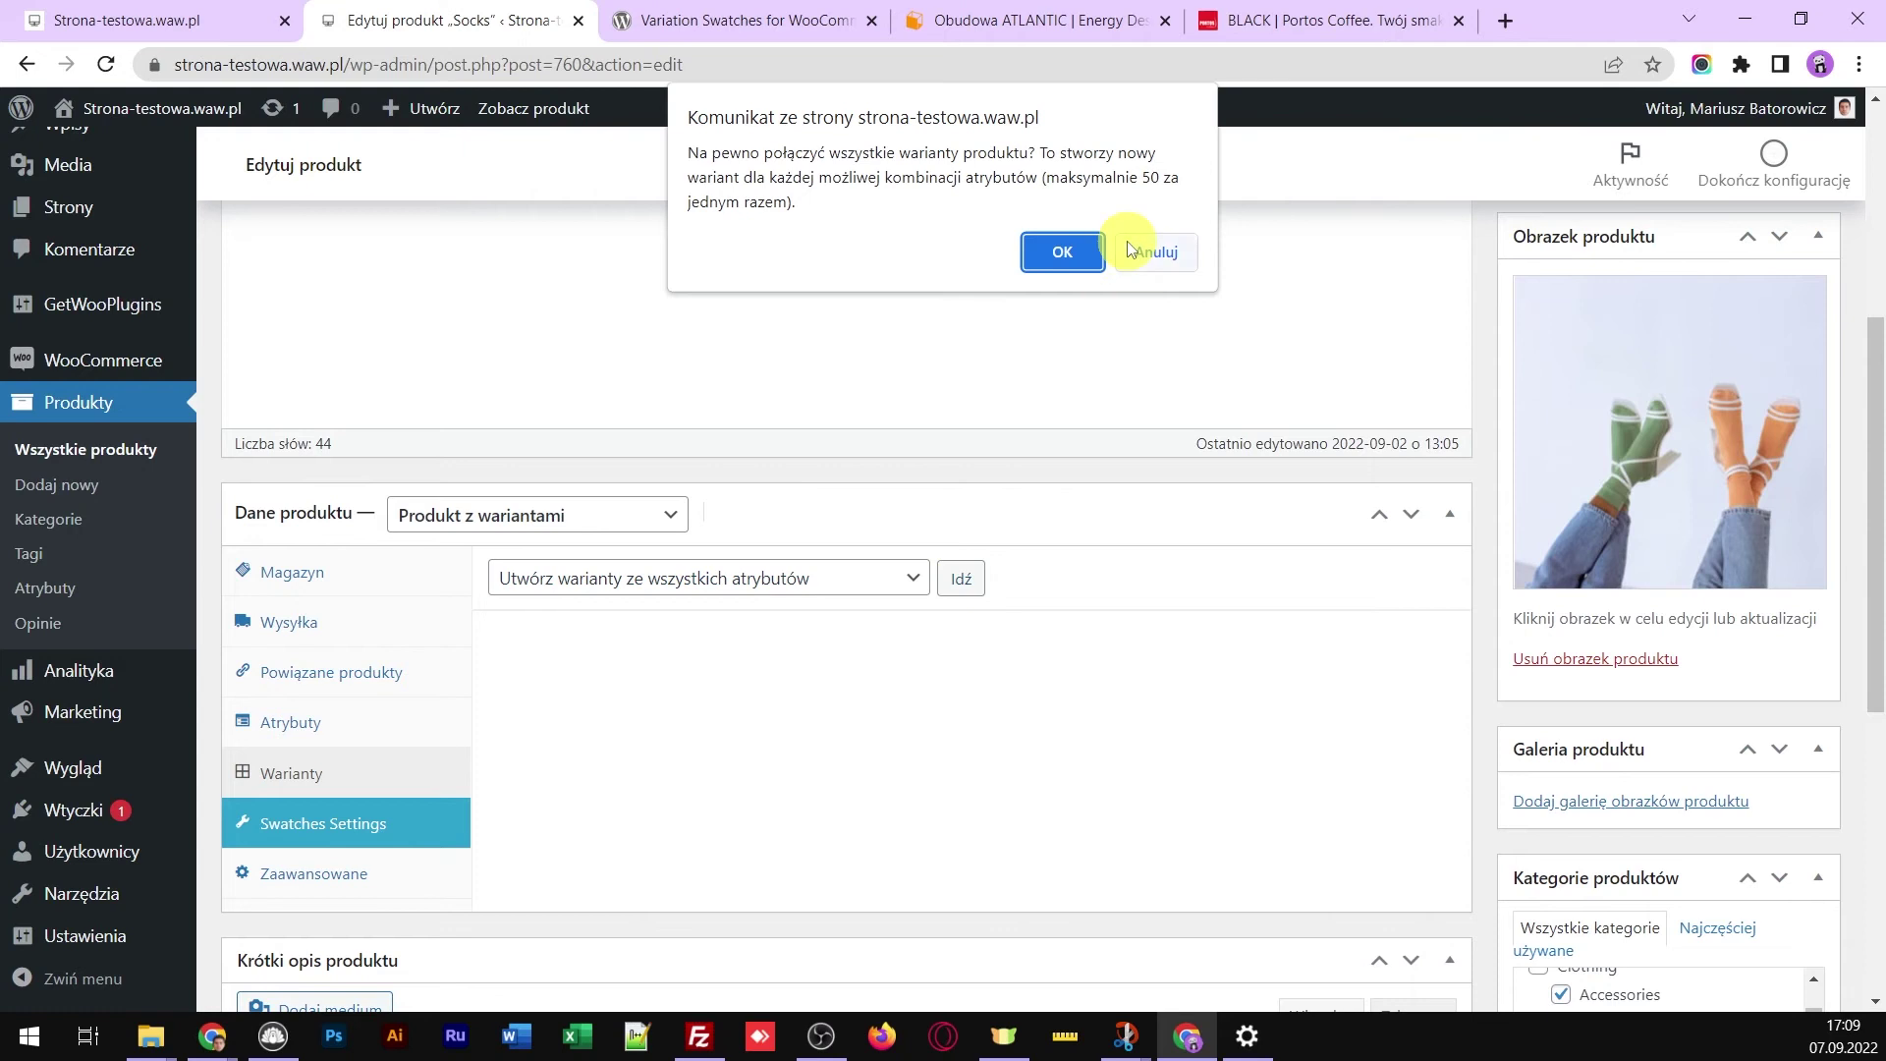
left_click(1080, 250)
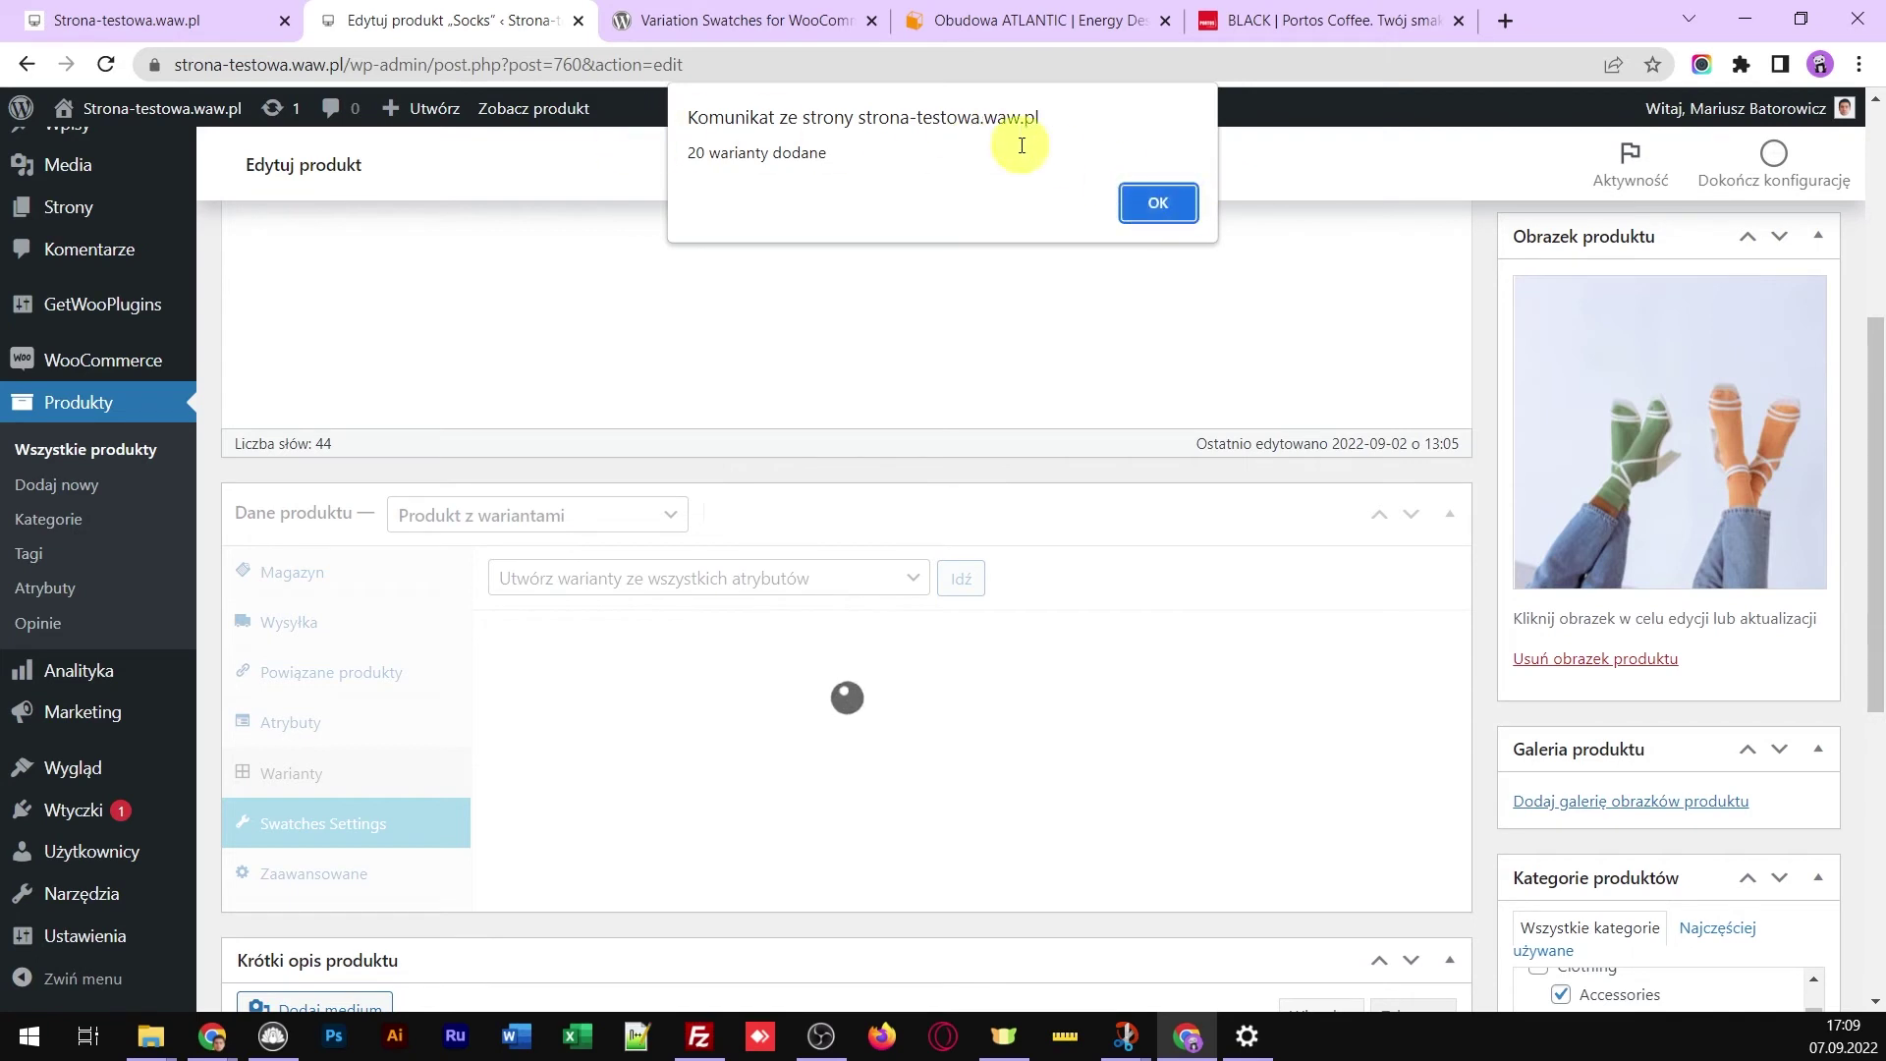
left_click(1159, 205)
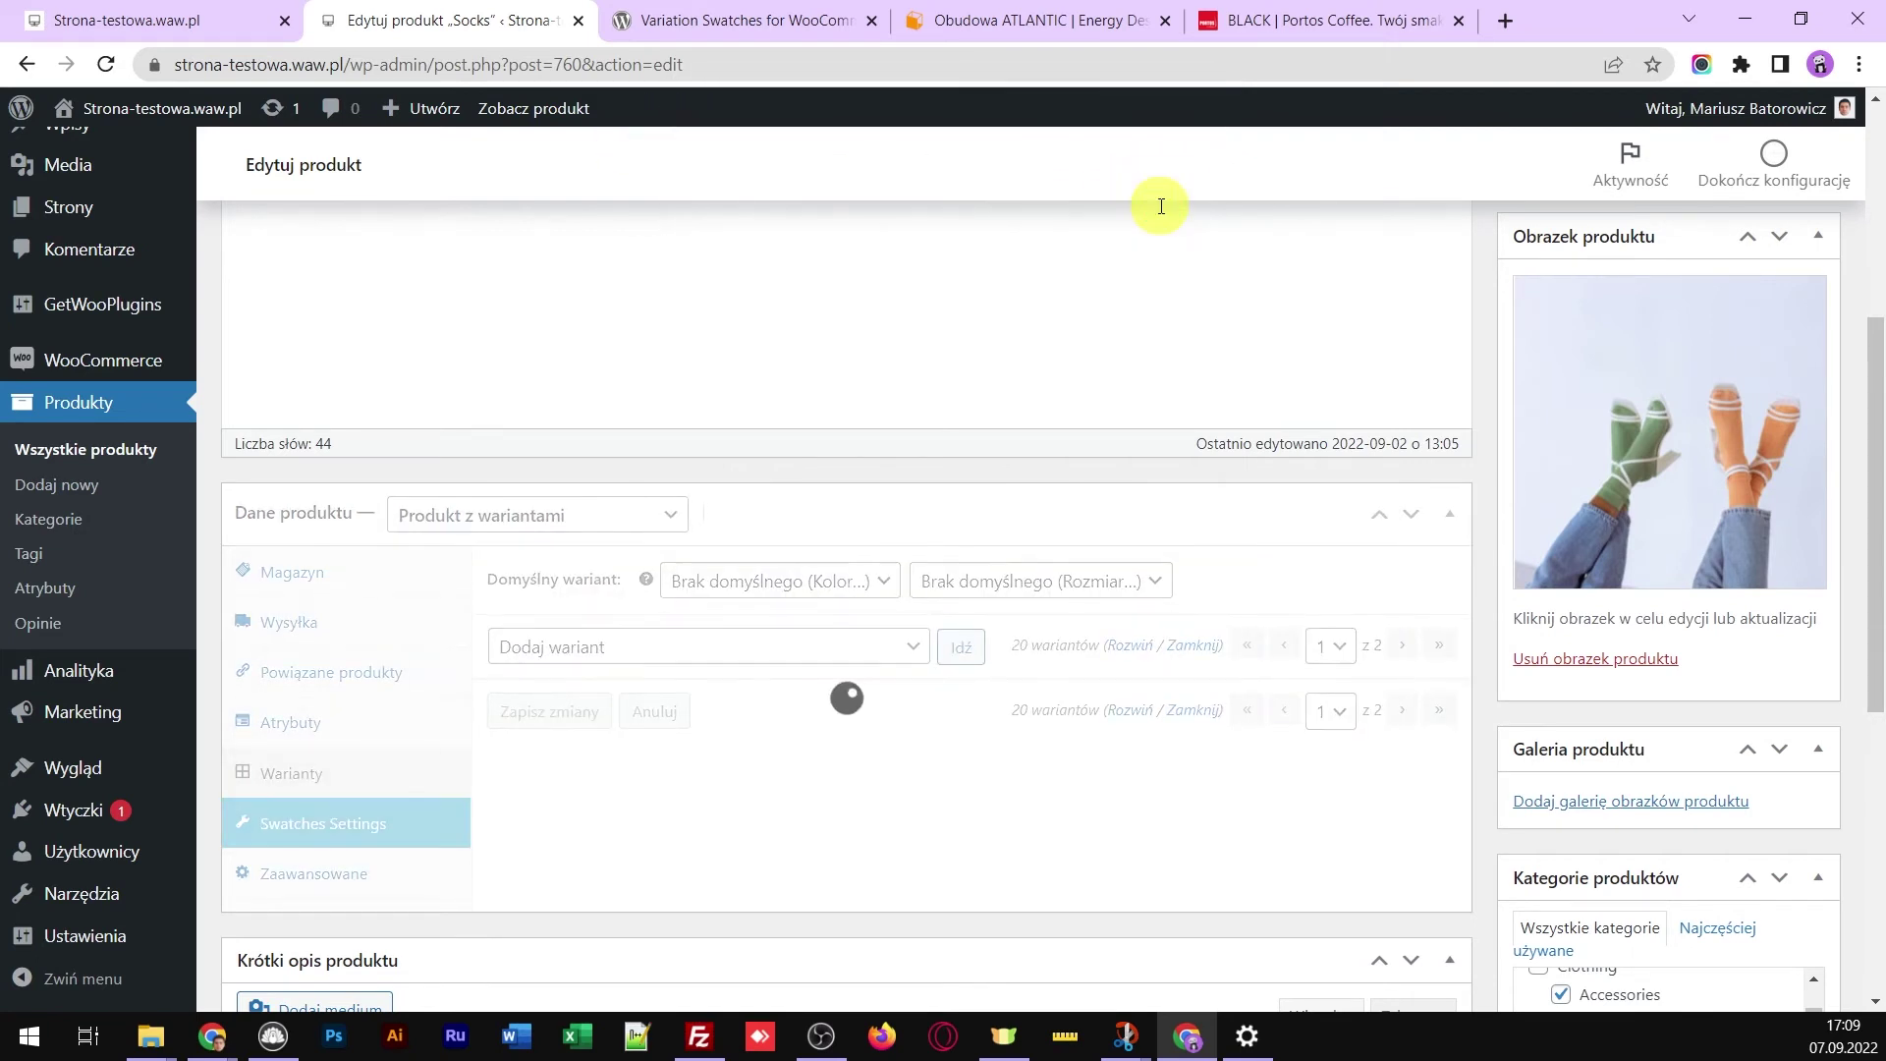
Set the regular price of the Biały L variant of Socks to 10 zł
scroll(1049, 611, "down", 4)
scroll(1053, 615, "down", 7)
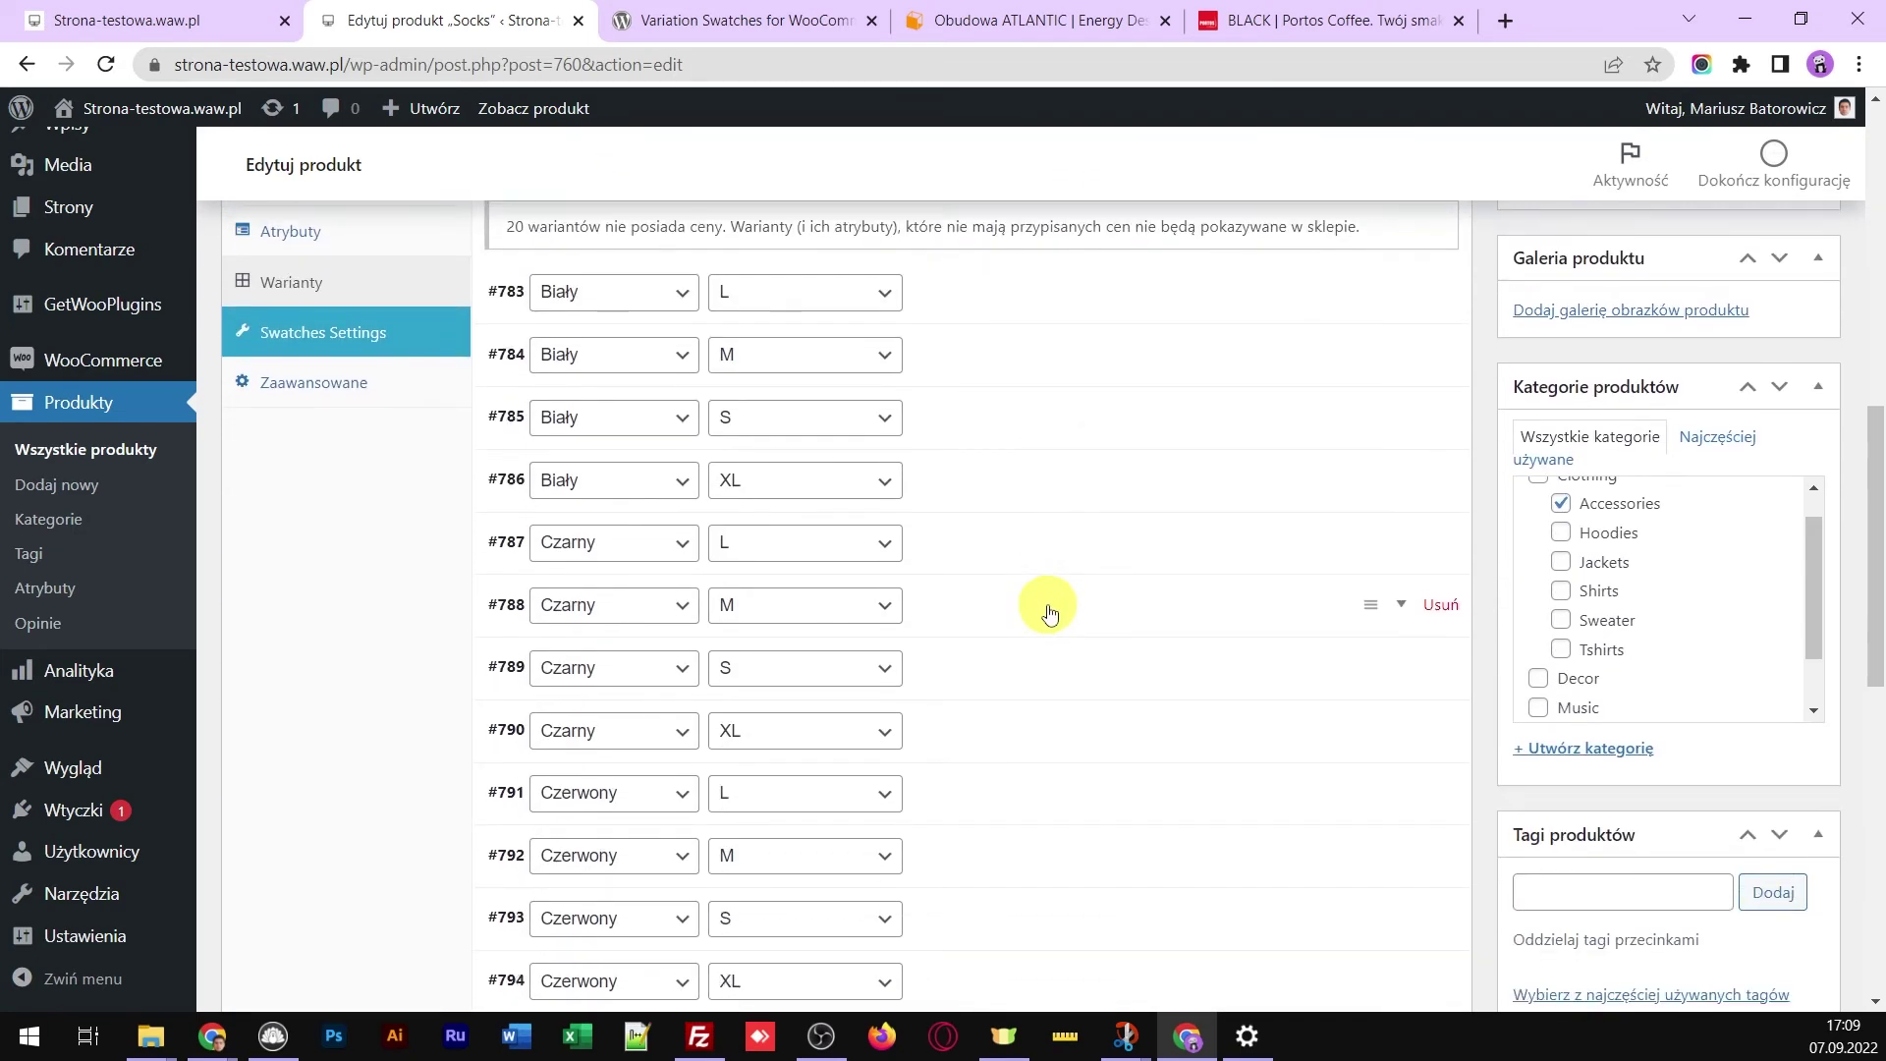
scroll(1046, 611, "up", 6)
scroll(1042, 613, "up", 4)
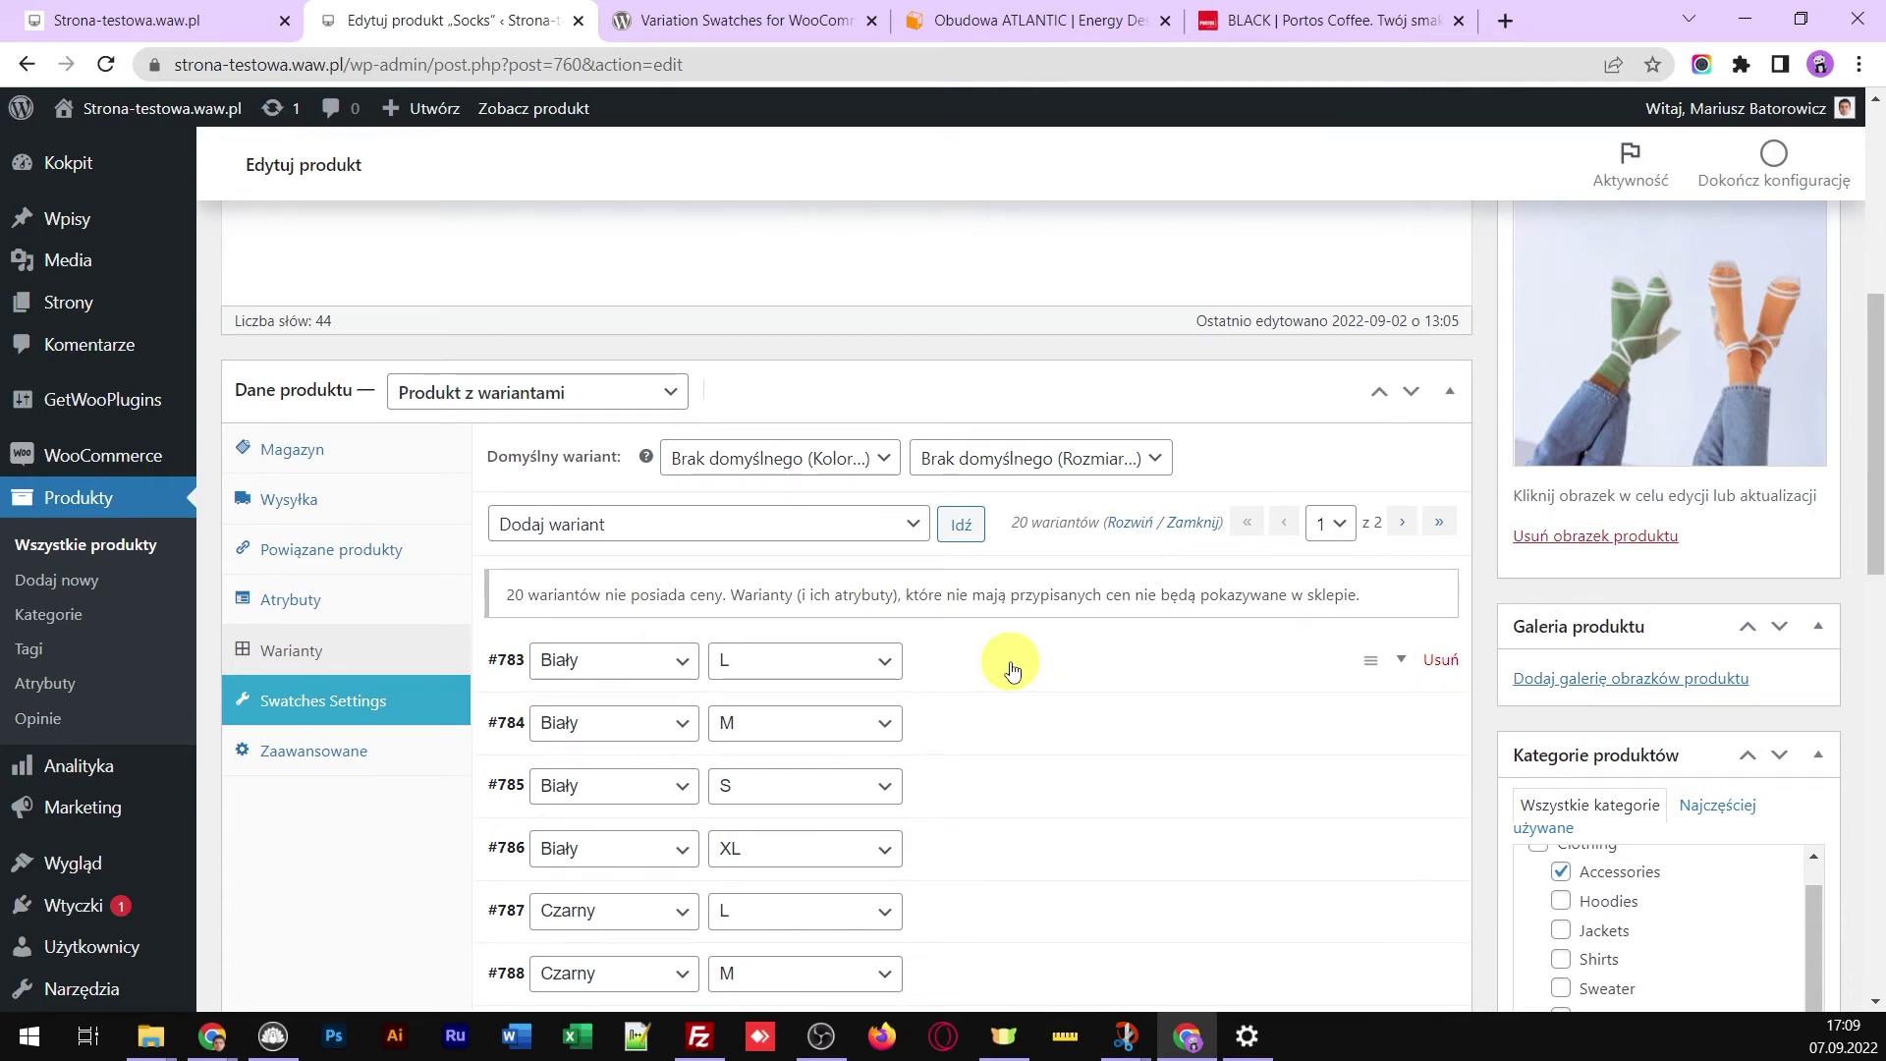
left_click(1011, 670)
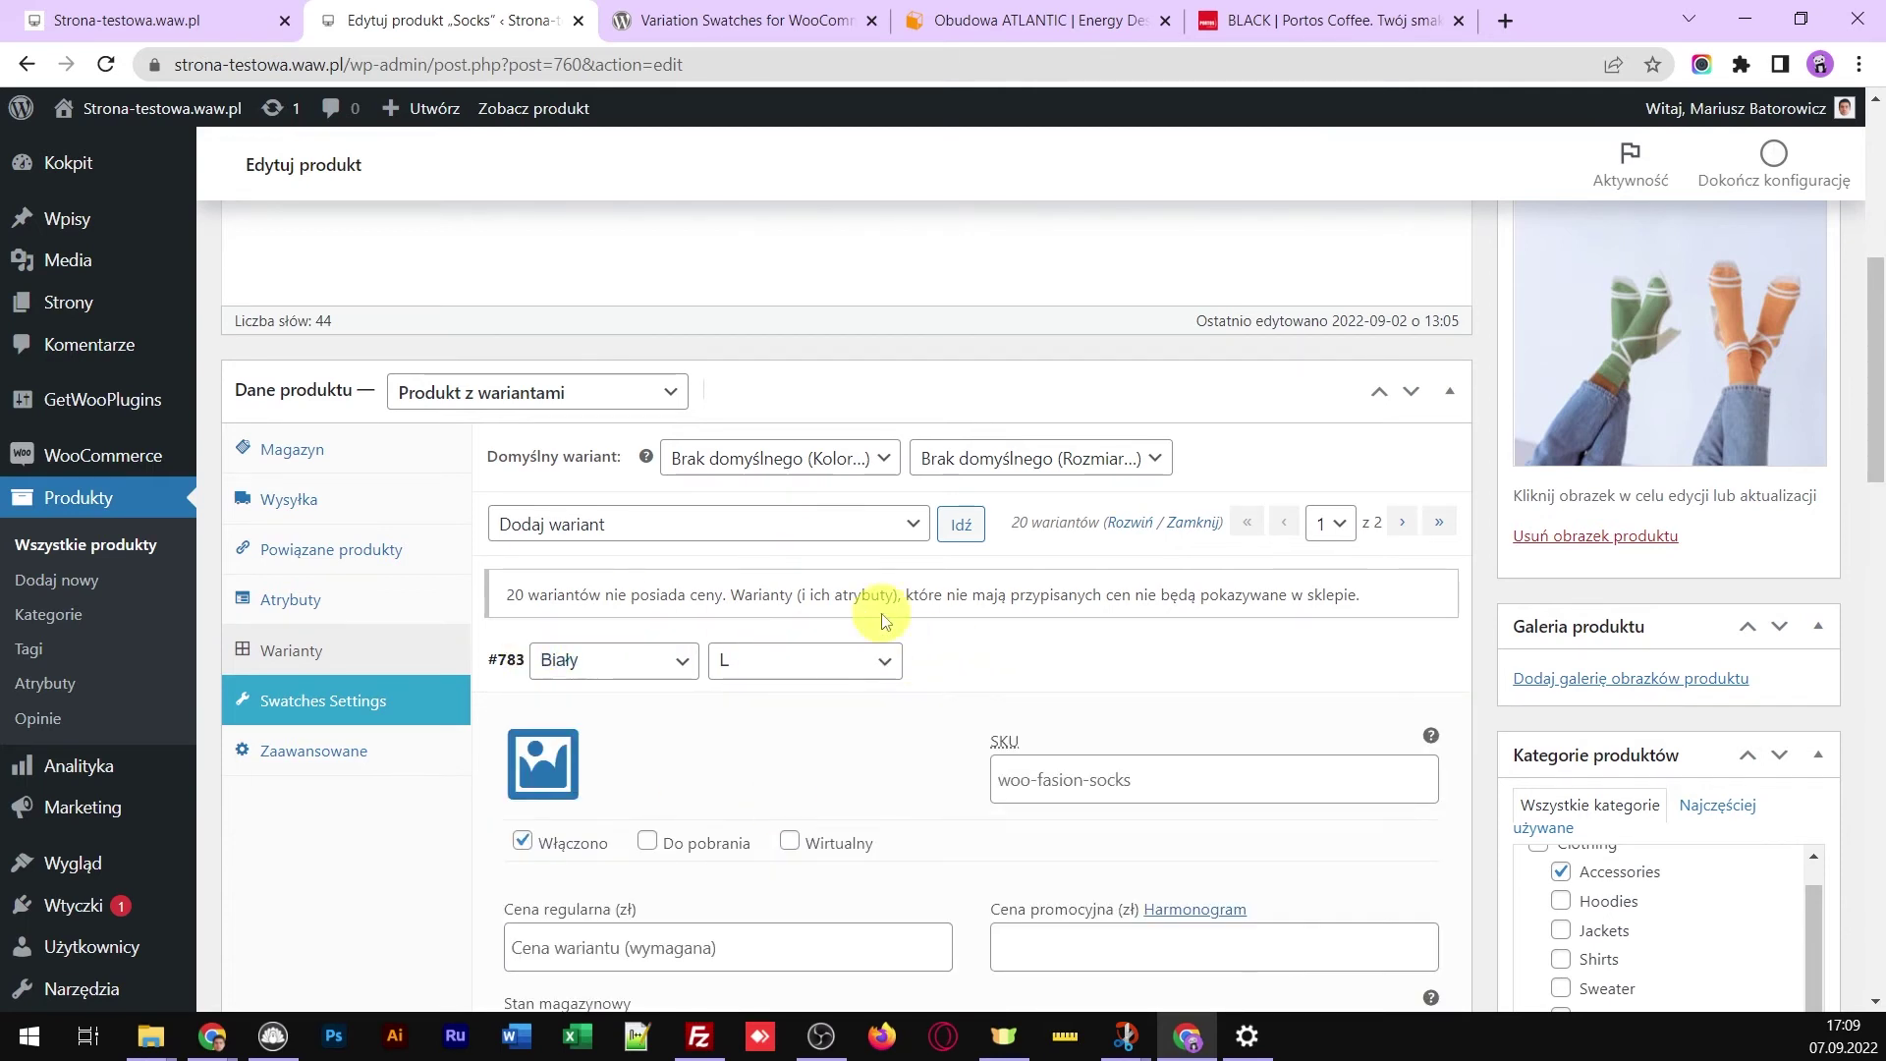
scroll(884, 619, "down", 3)
left_click(565, 701)
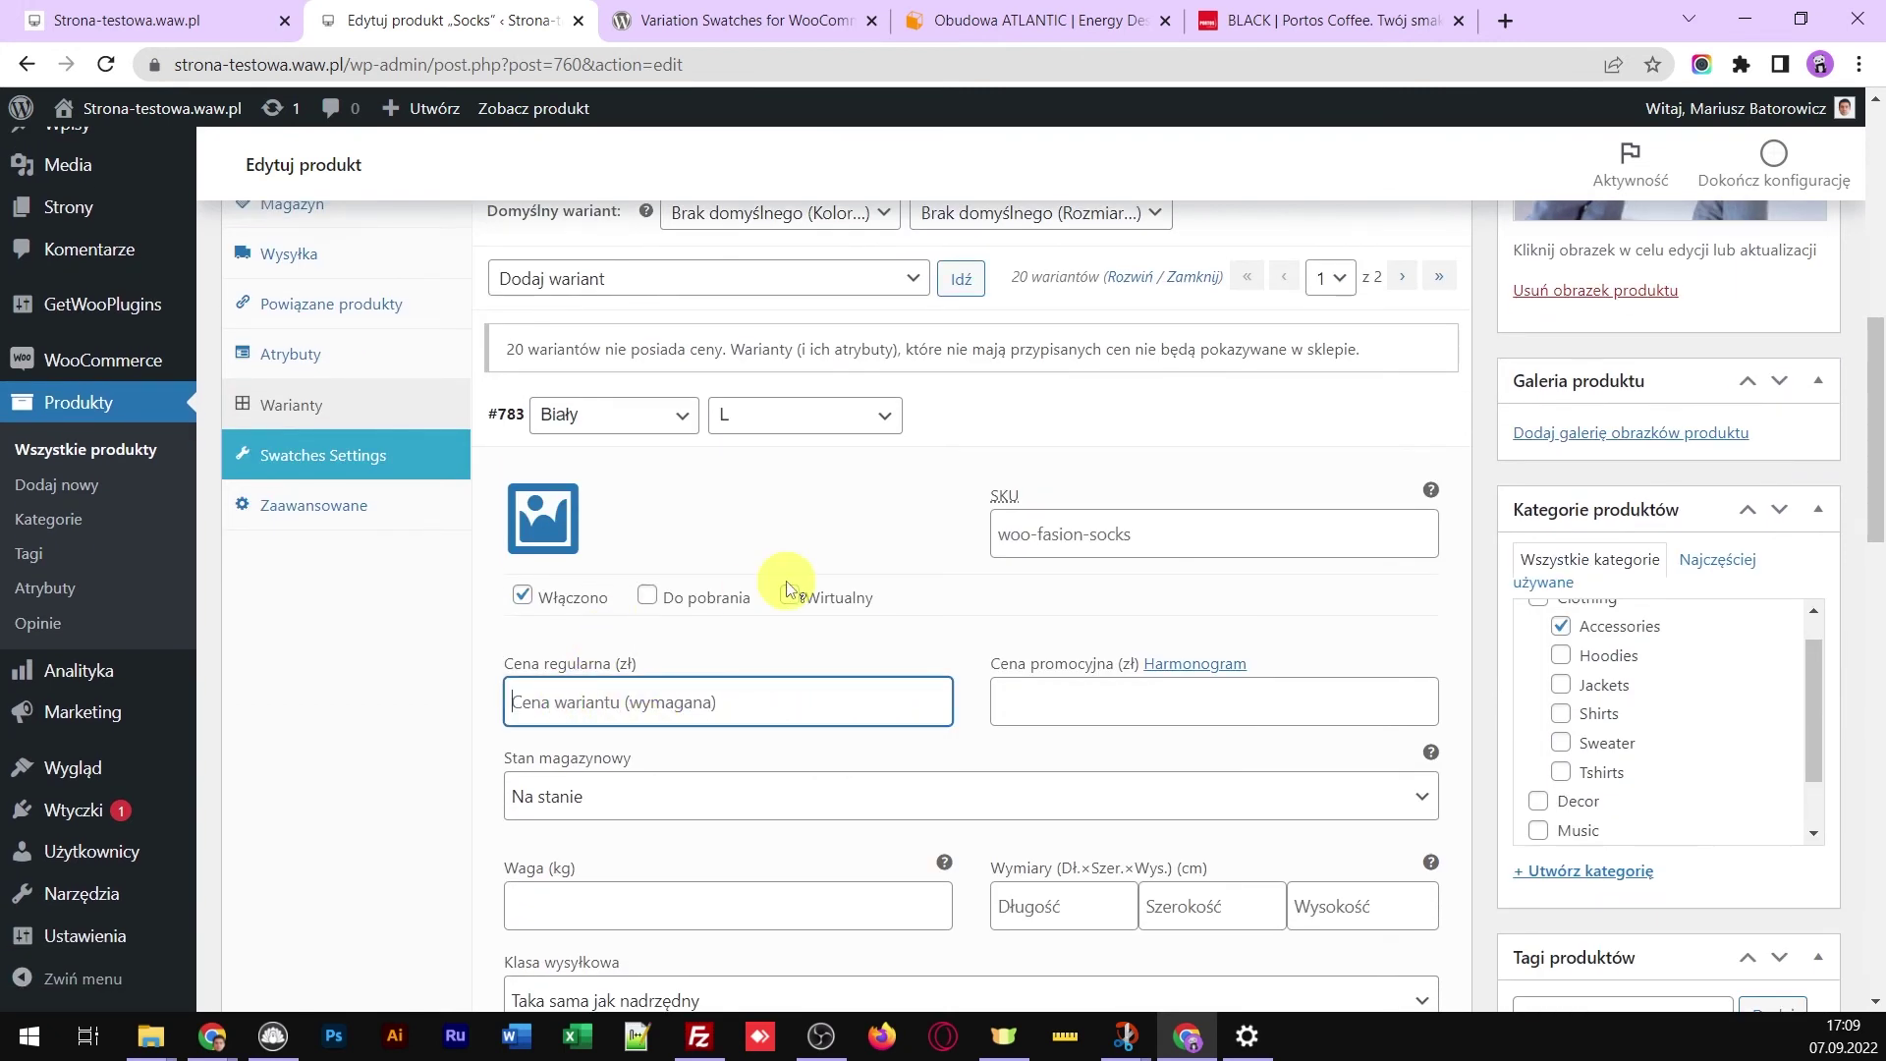
mouse_move(787, 590)
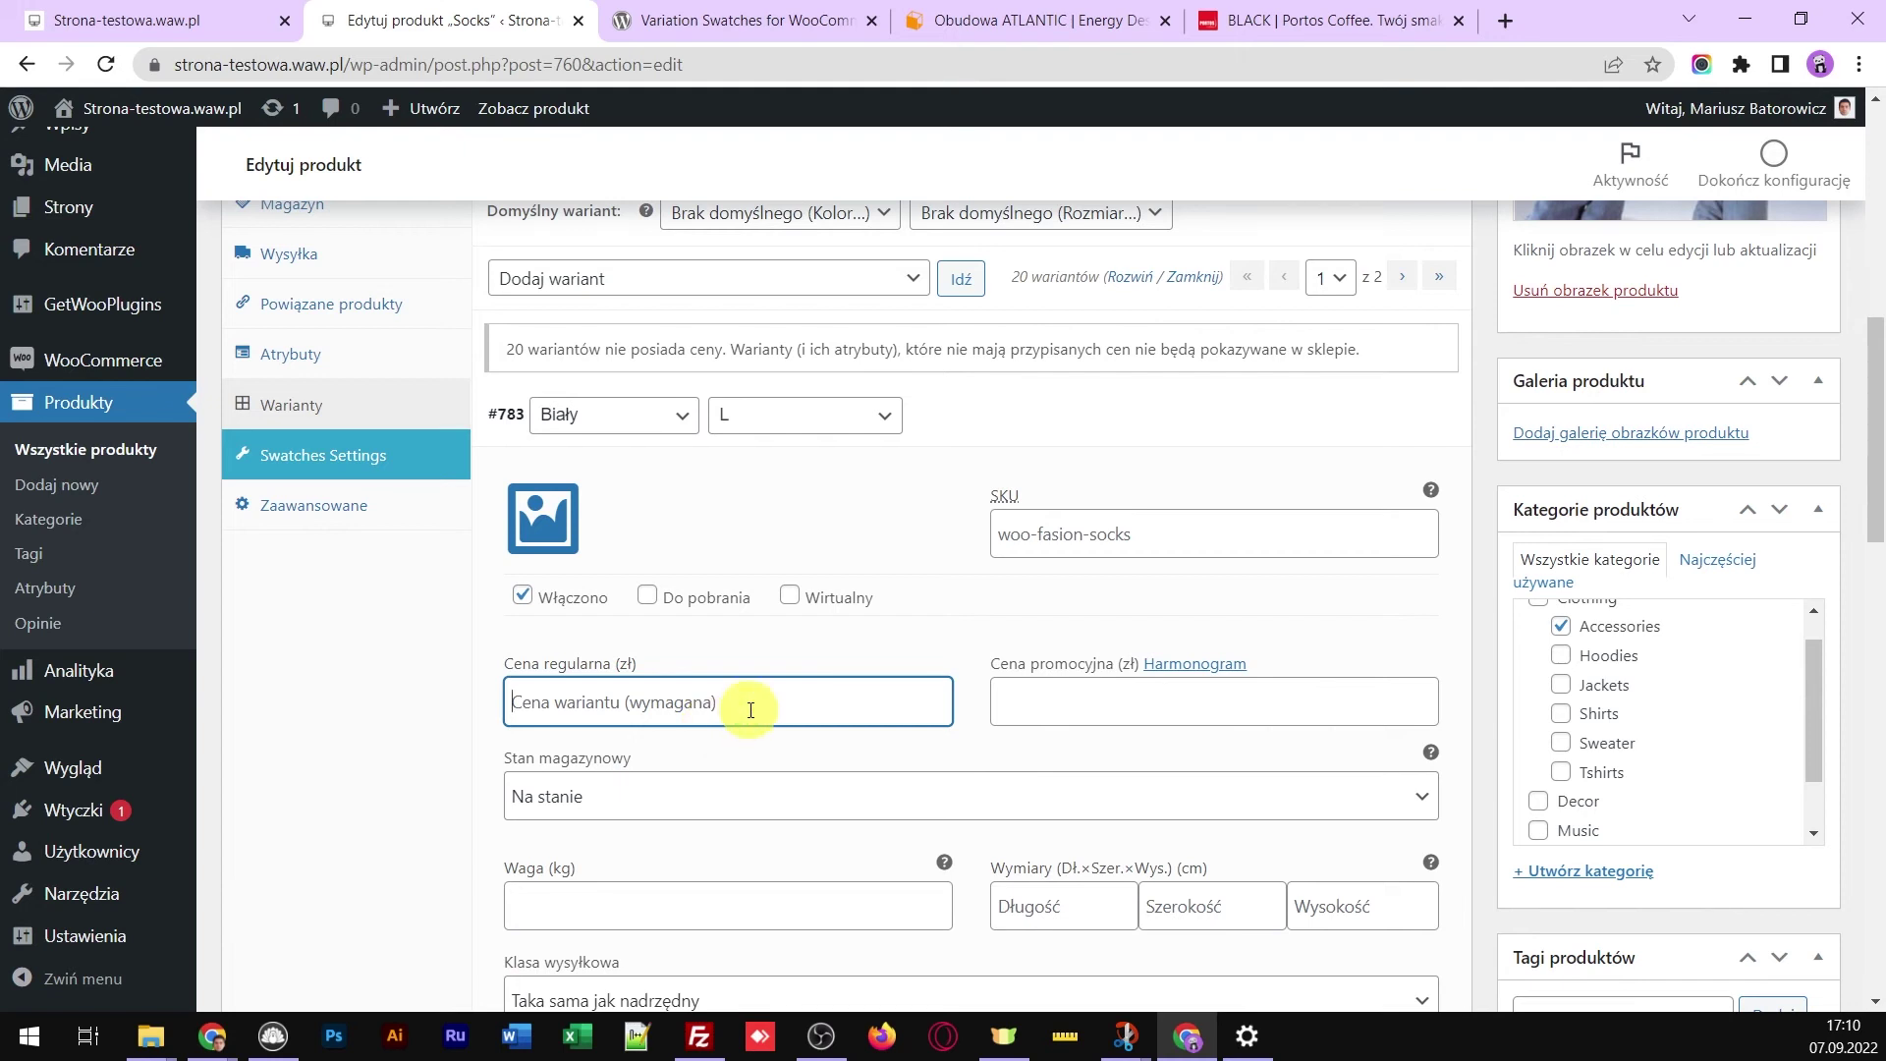
type("10")
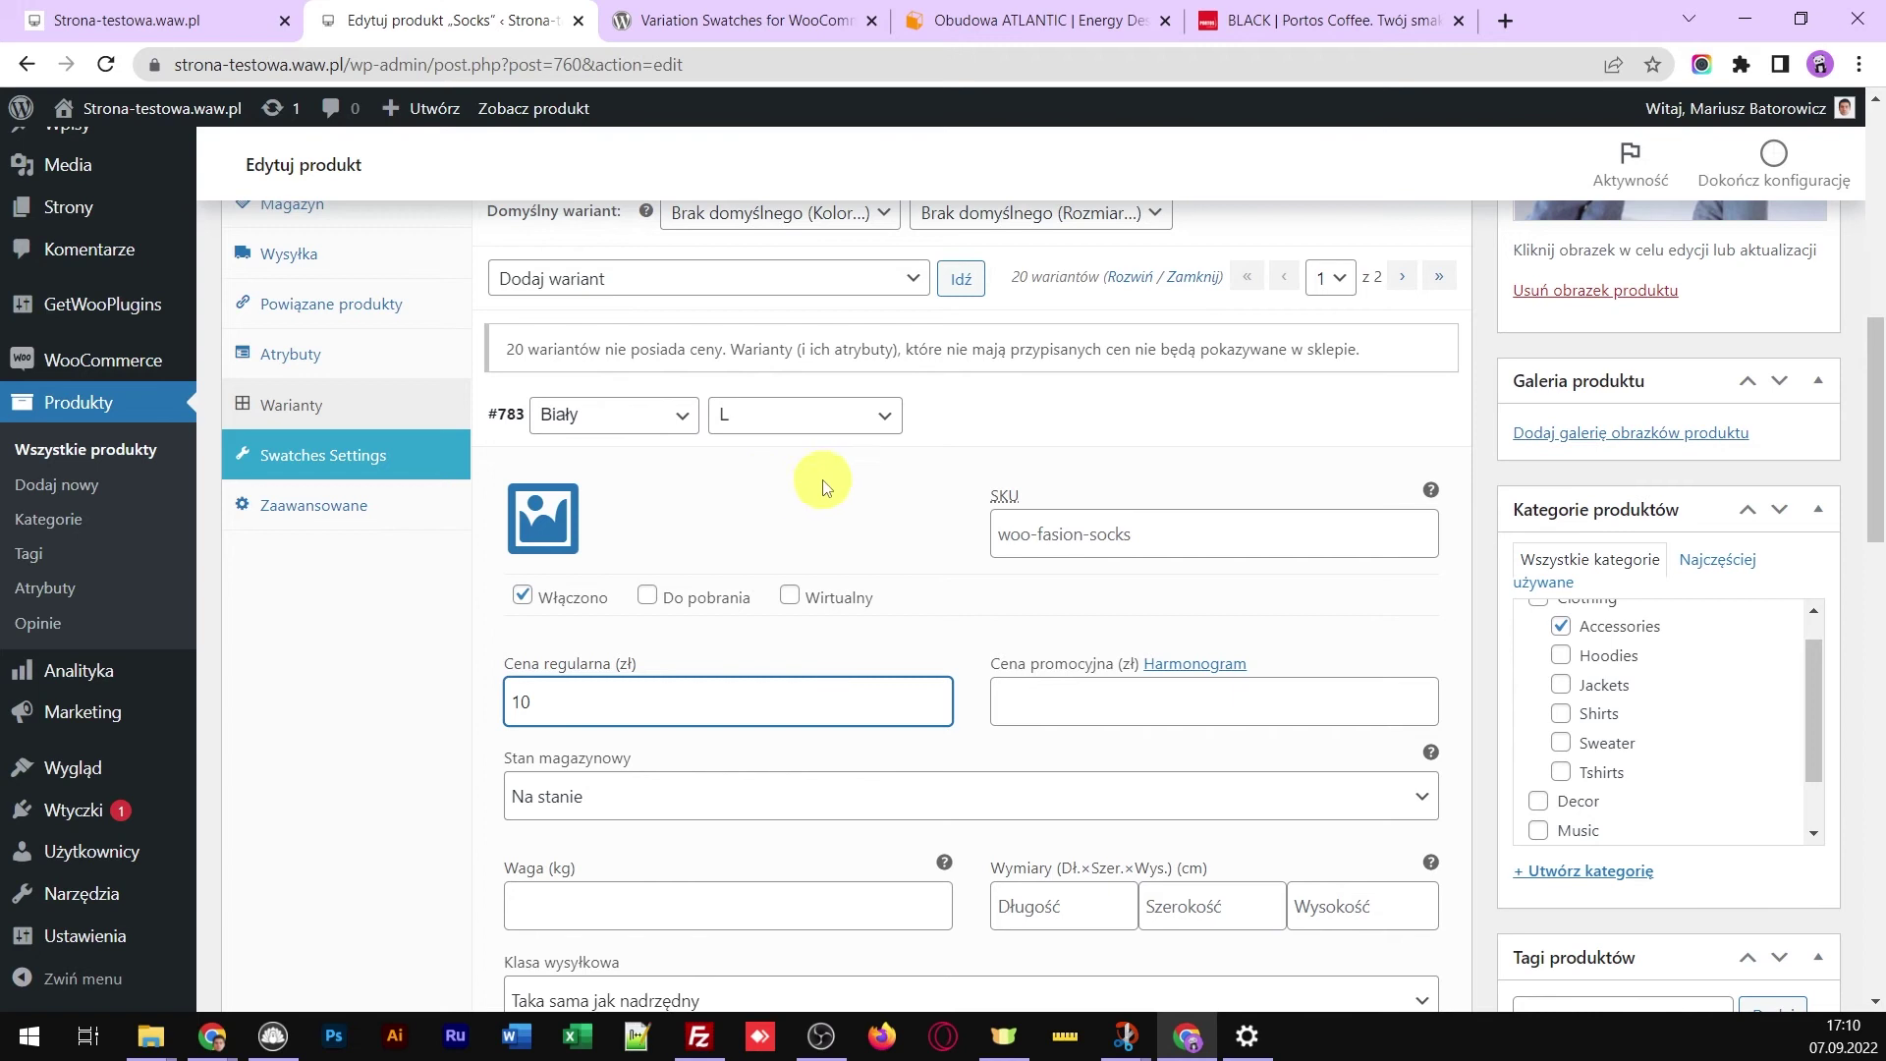
left_click(1173, 417)
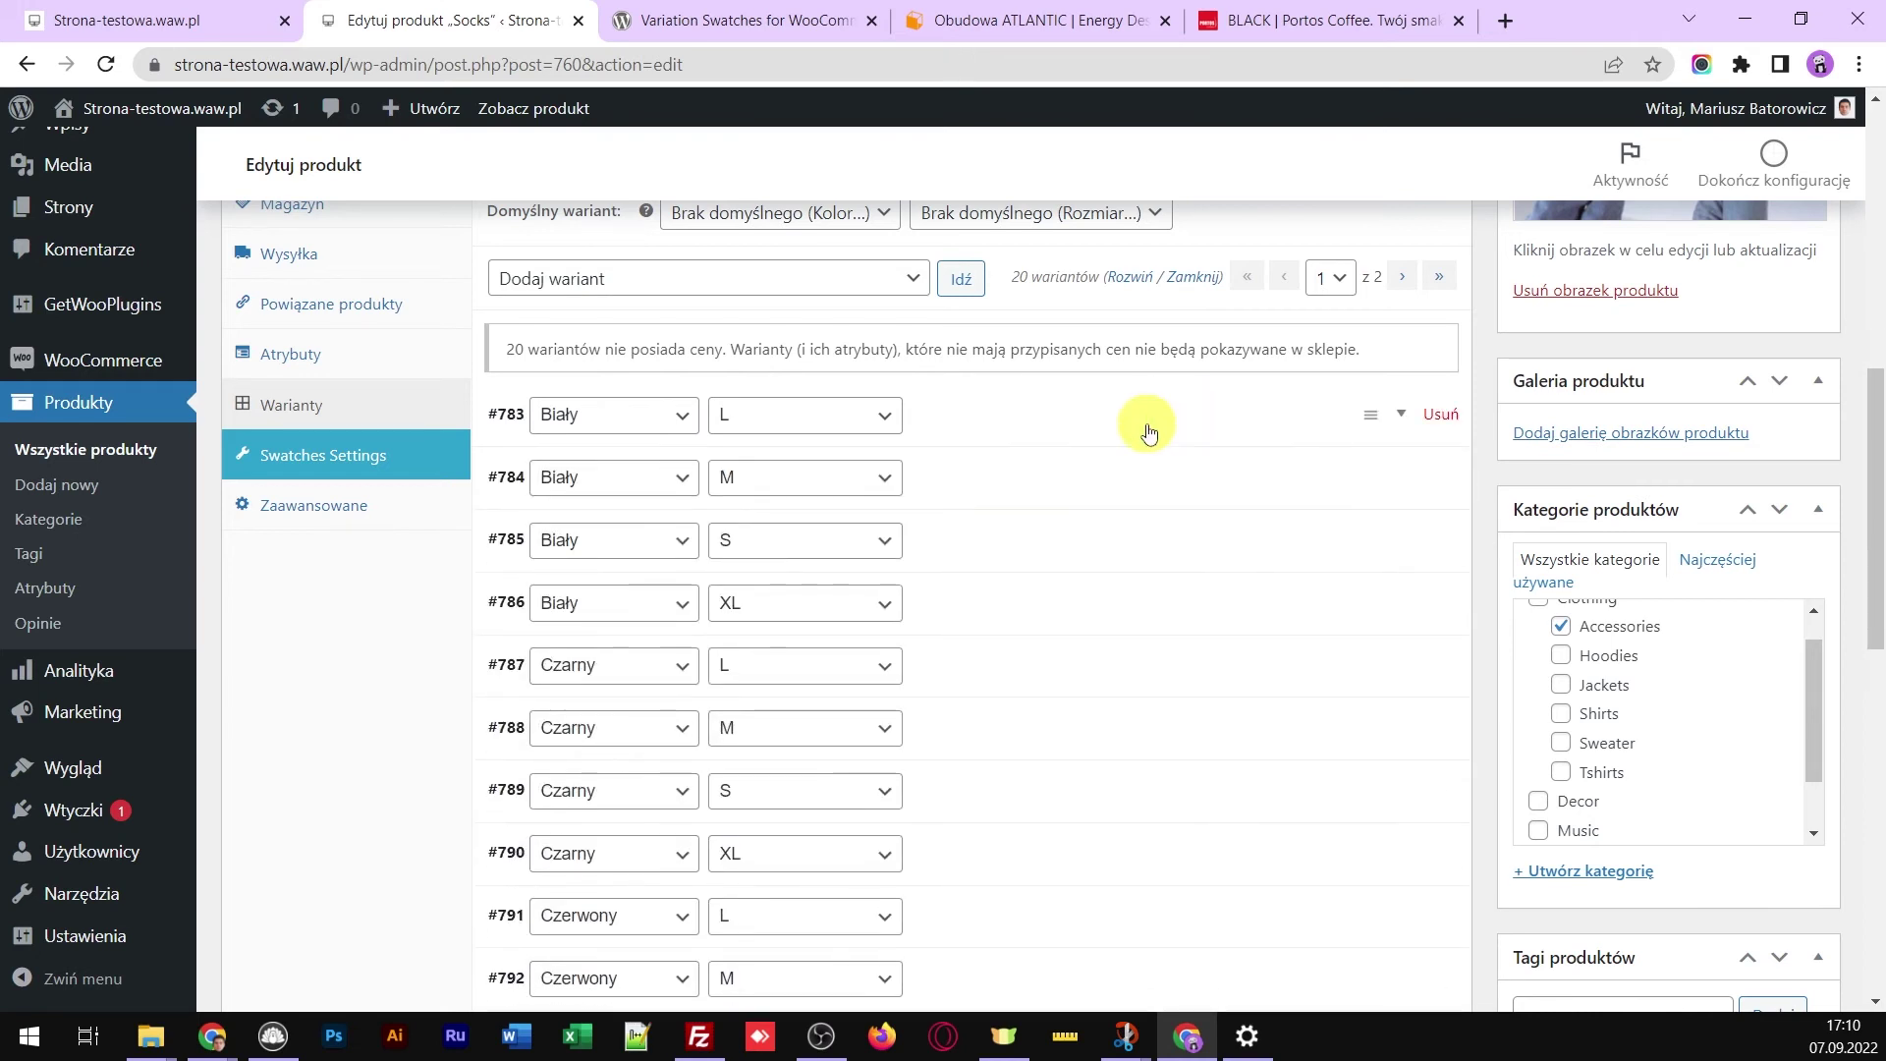
Set the regular price of the Biały M variant of Socks to 10 zł
left_click(1082, 479)
left_click(606, 764)
type("10")
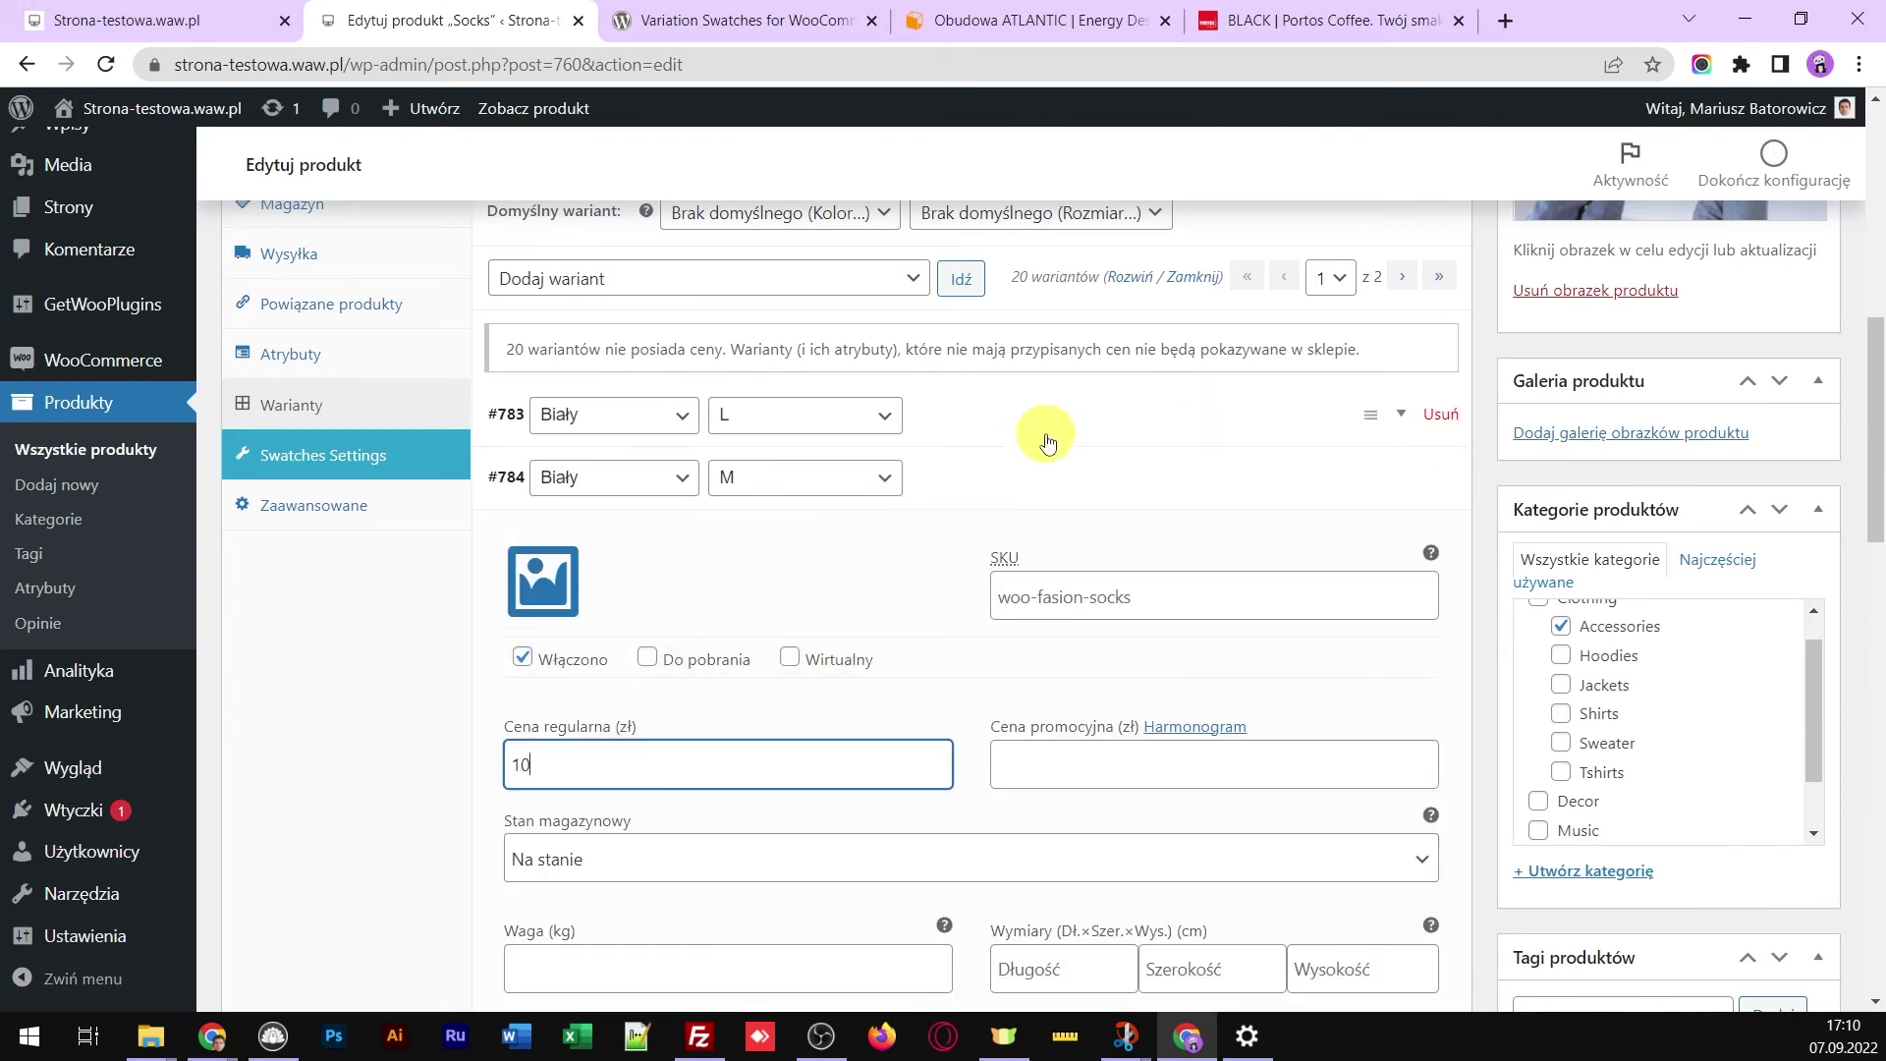
left_click(1051, 477)
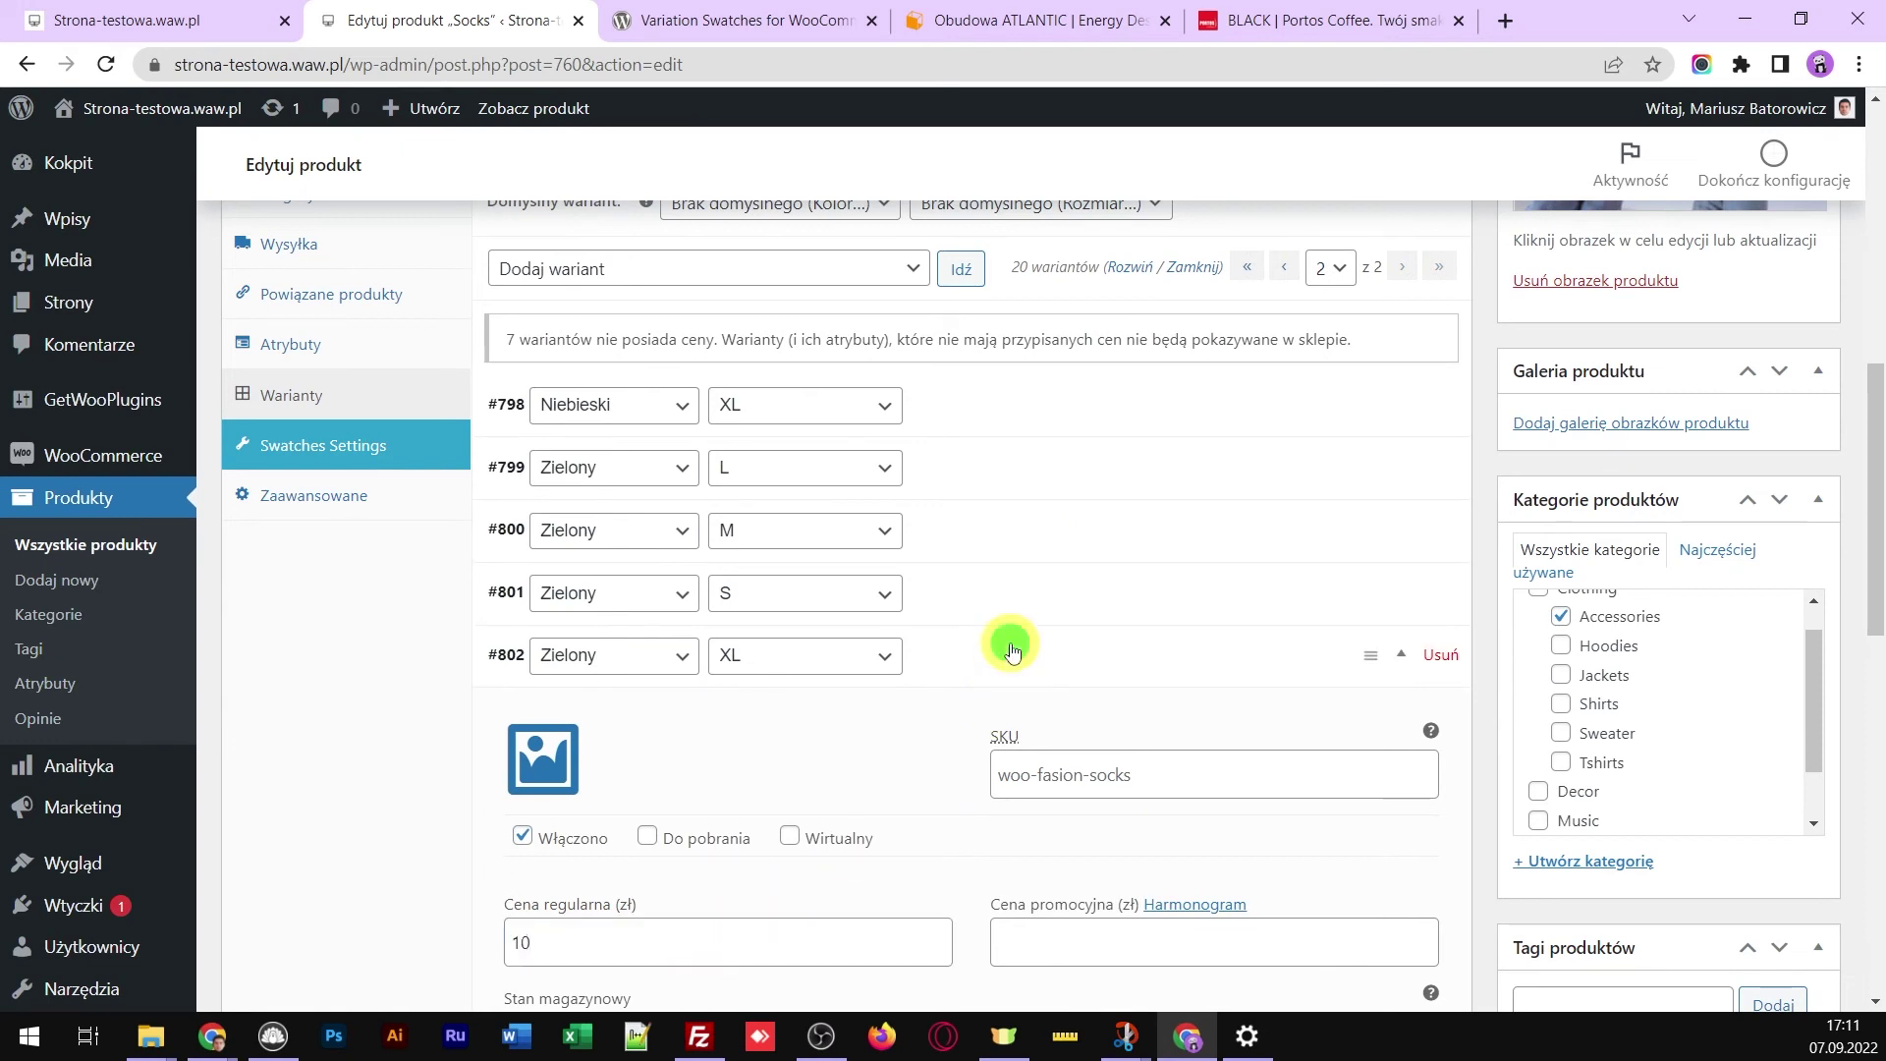
Save the variant changes and update the Socks product
left_click(1011, 641)
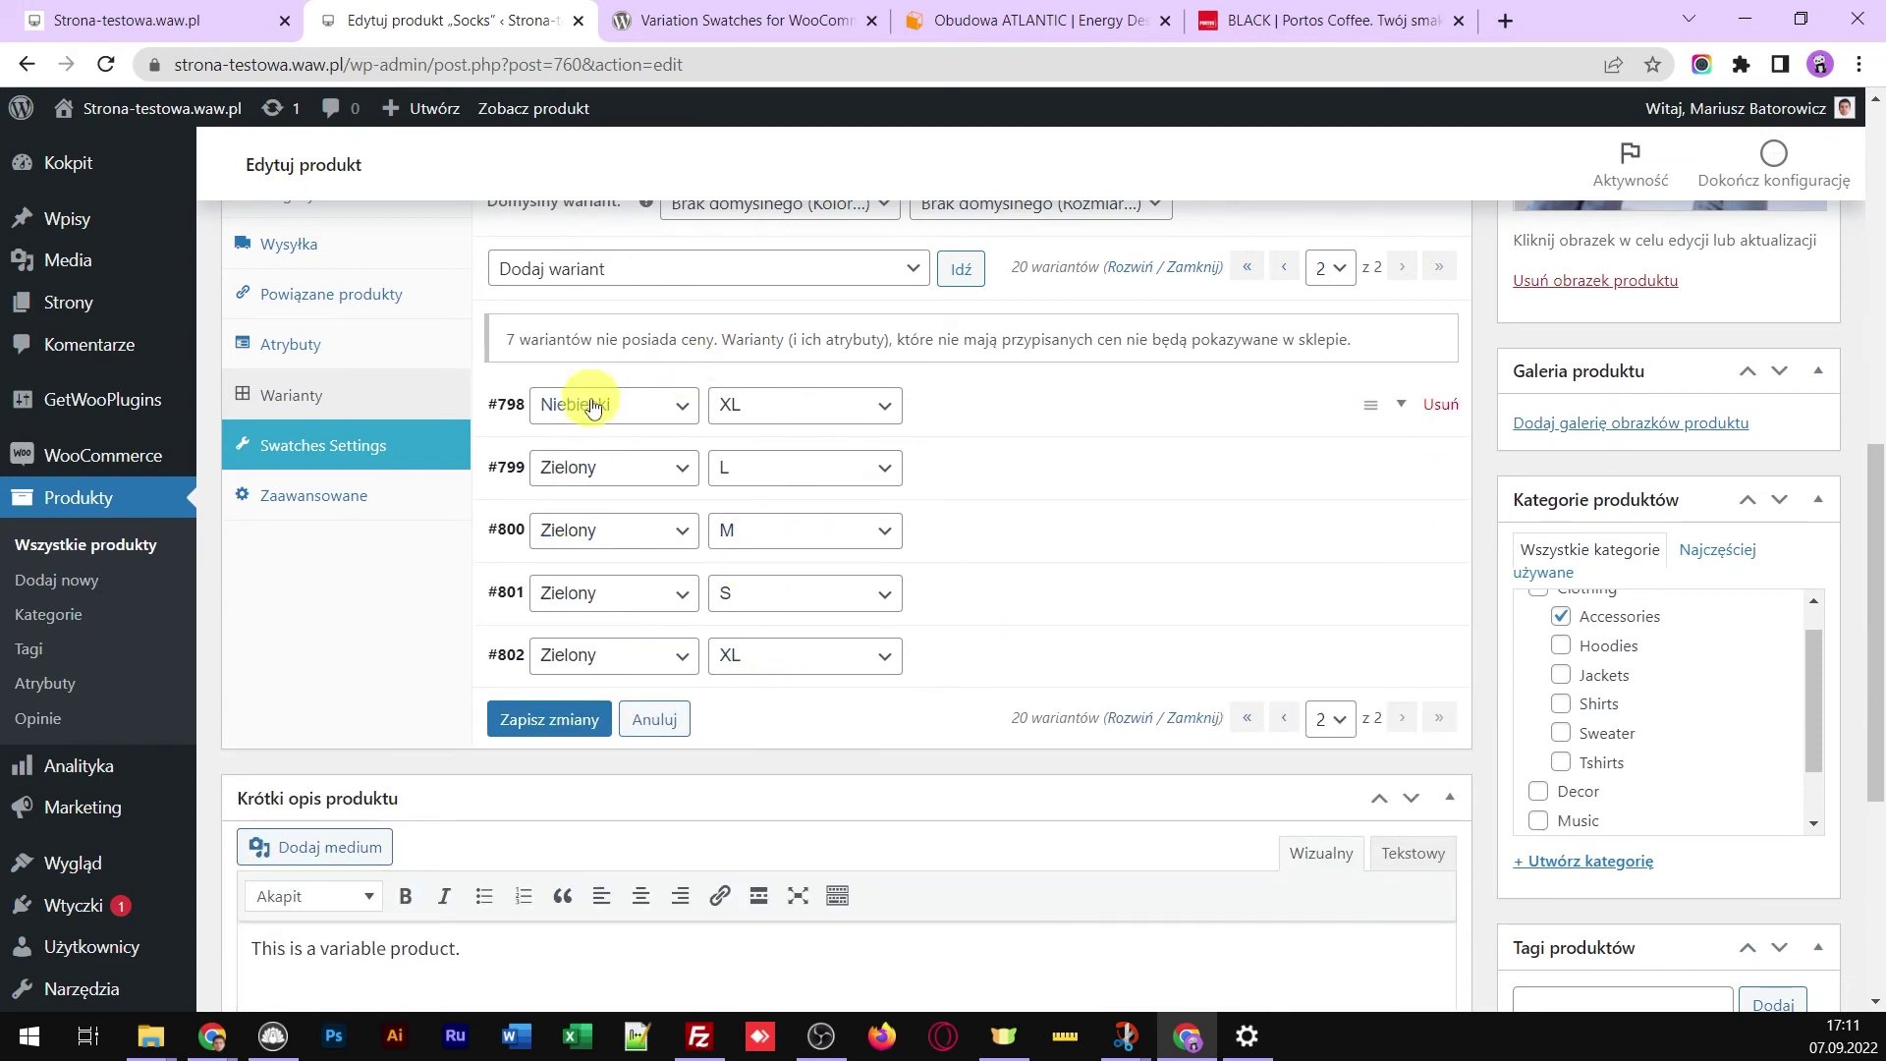
left_click(547, 720)
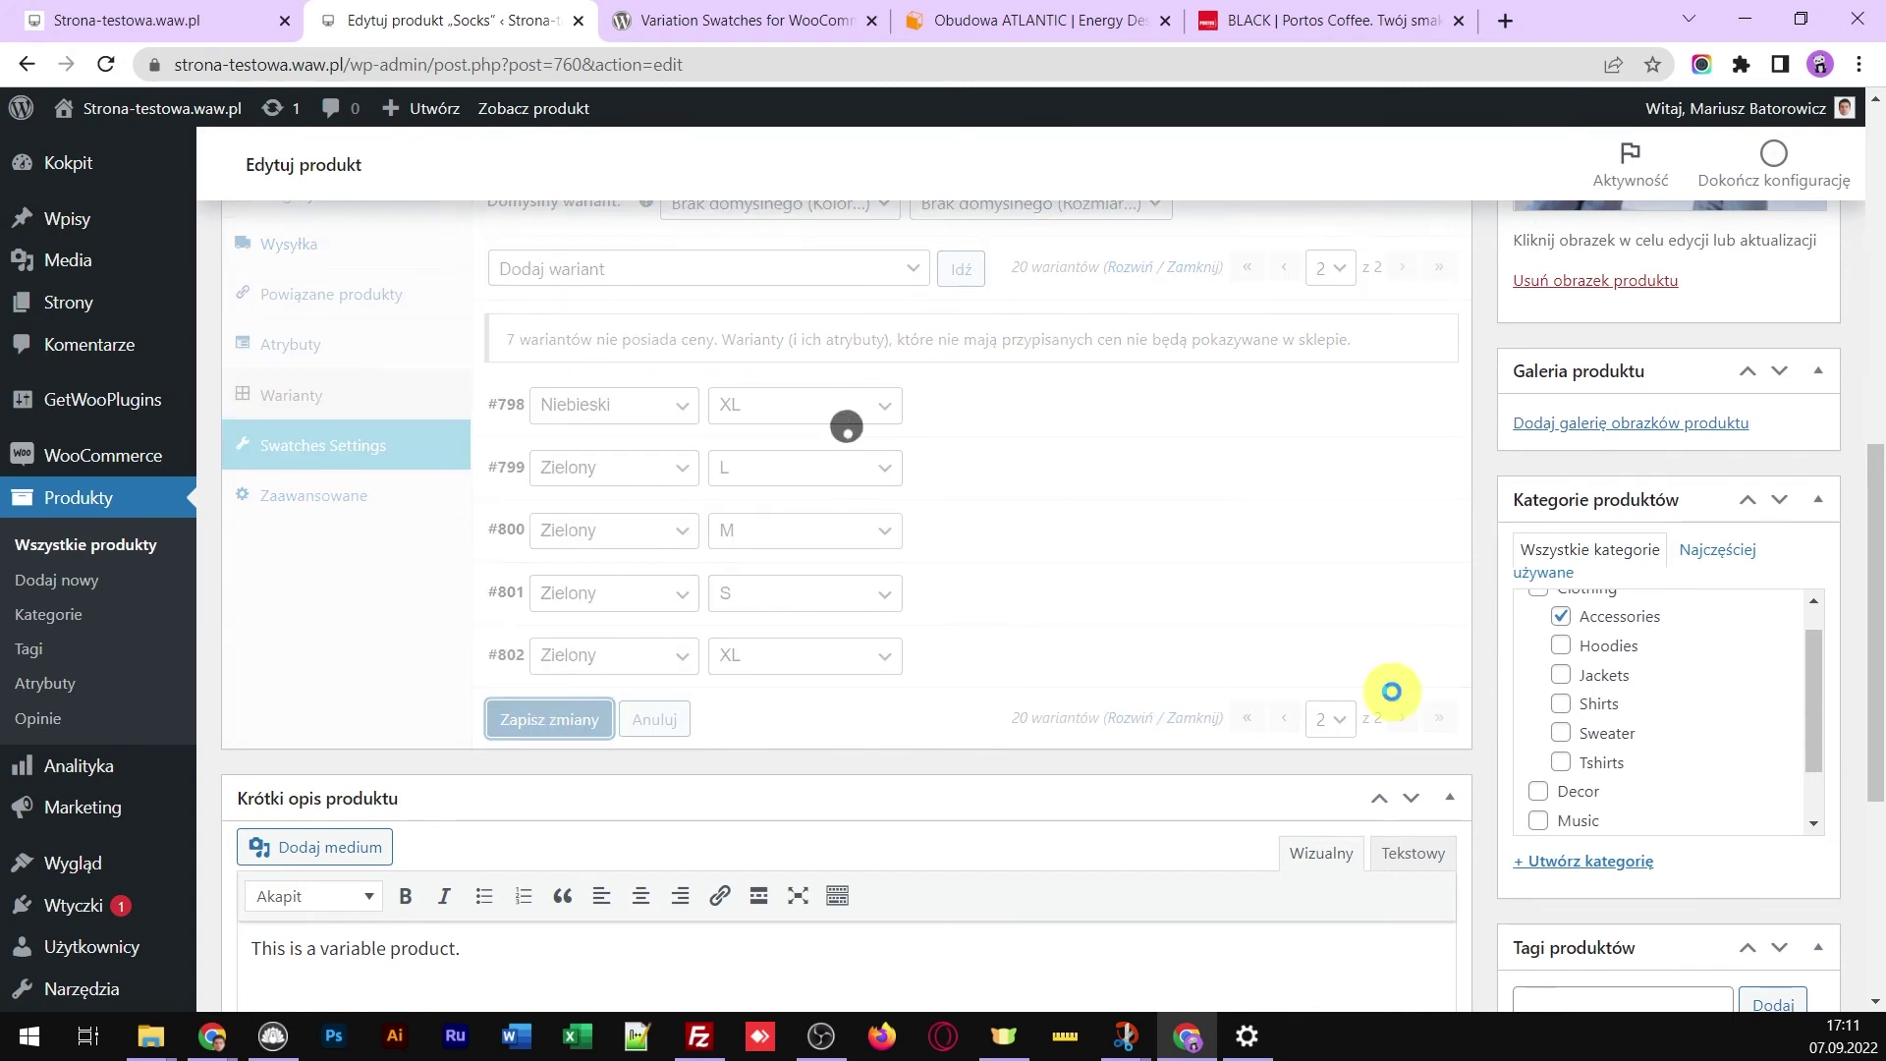
scroll(1460, 686, "up", 8)
left_click(1763, 648)
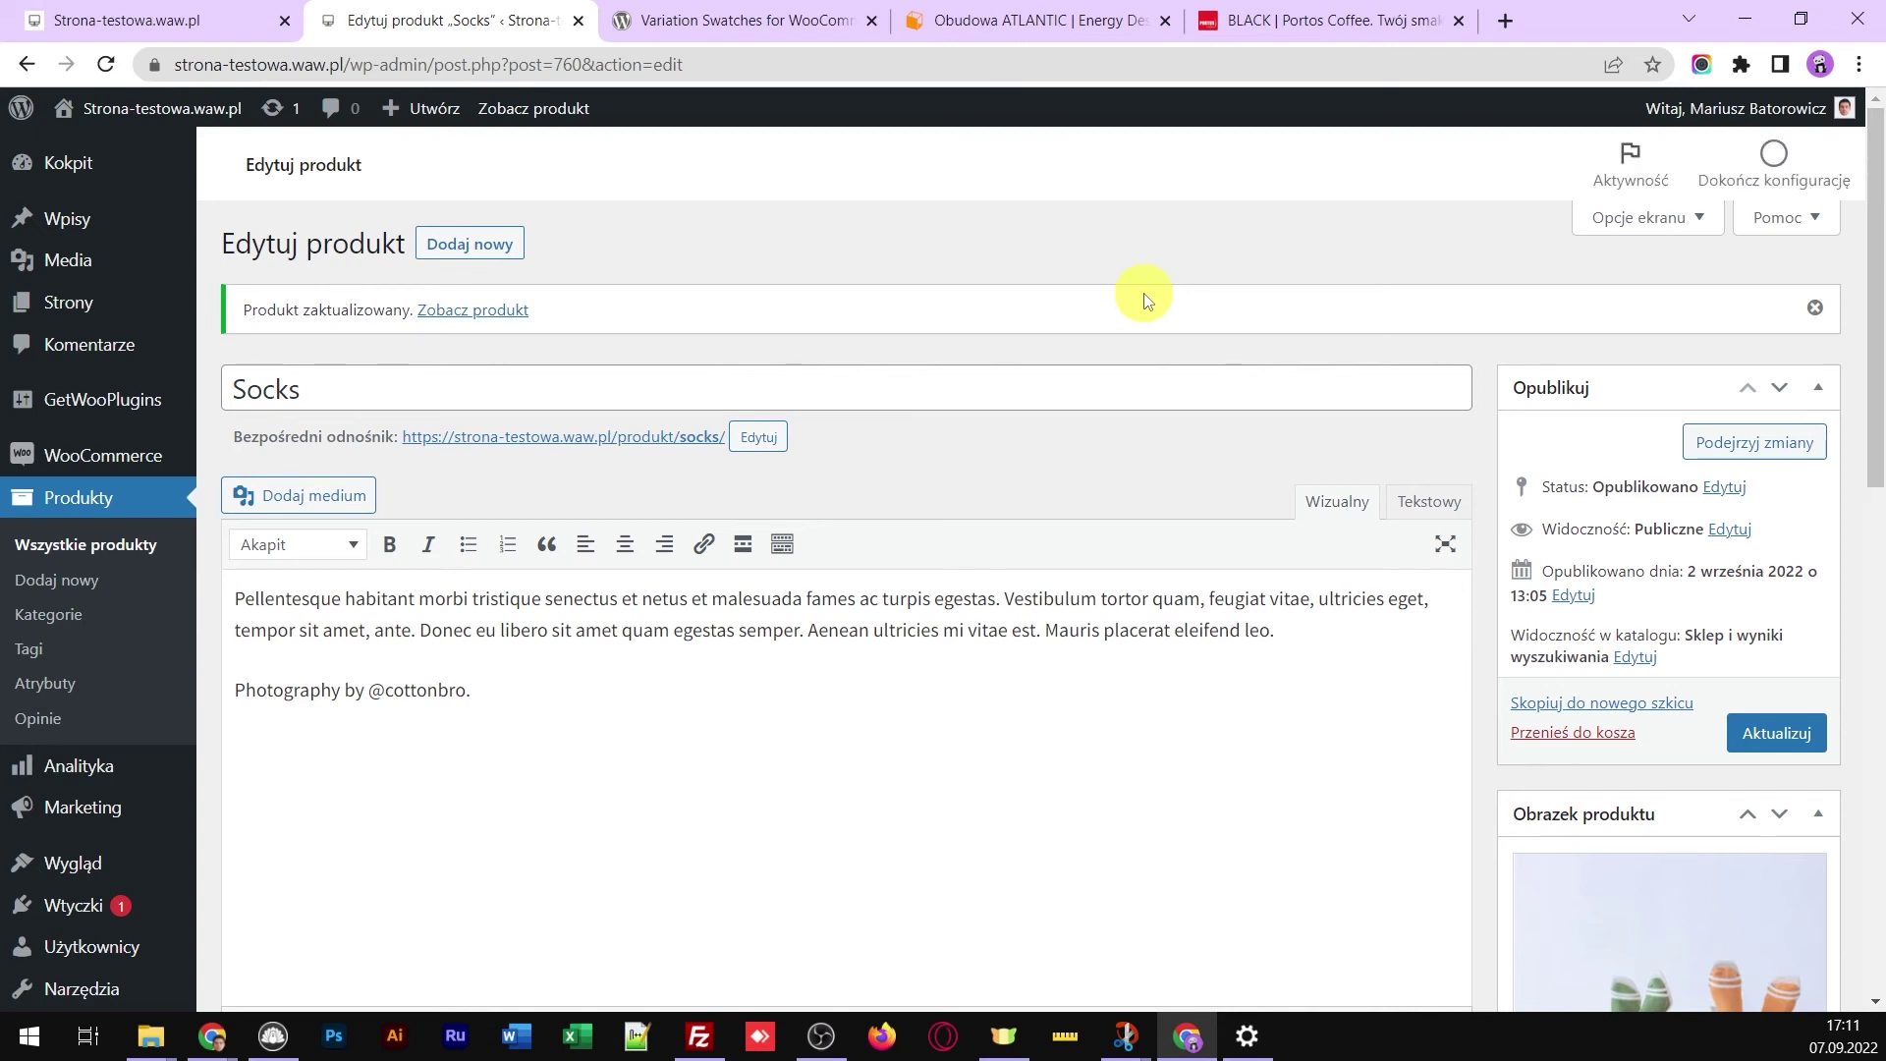
Open the Socks product page from the shop's home page and examine its Kolor and Rozmiar swatches
scroll(1144, 300, "down", 3)
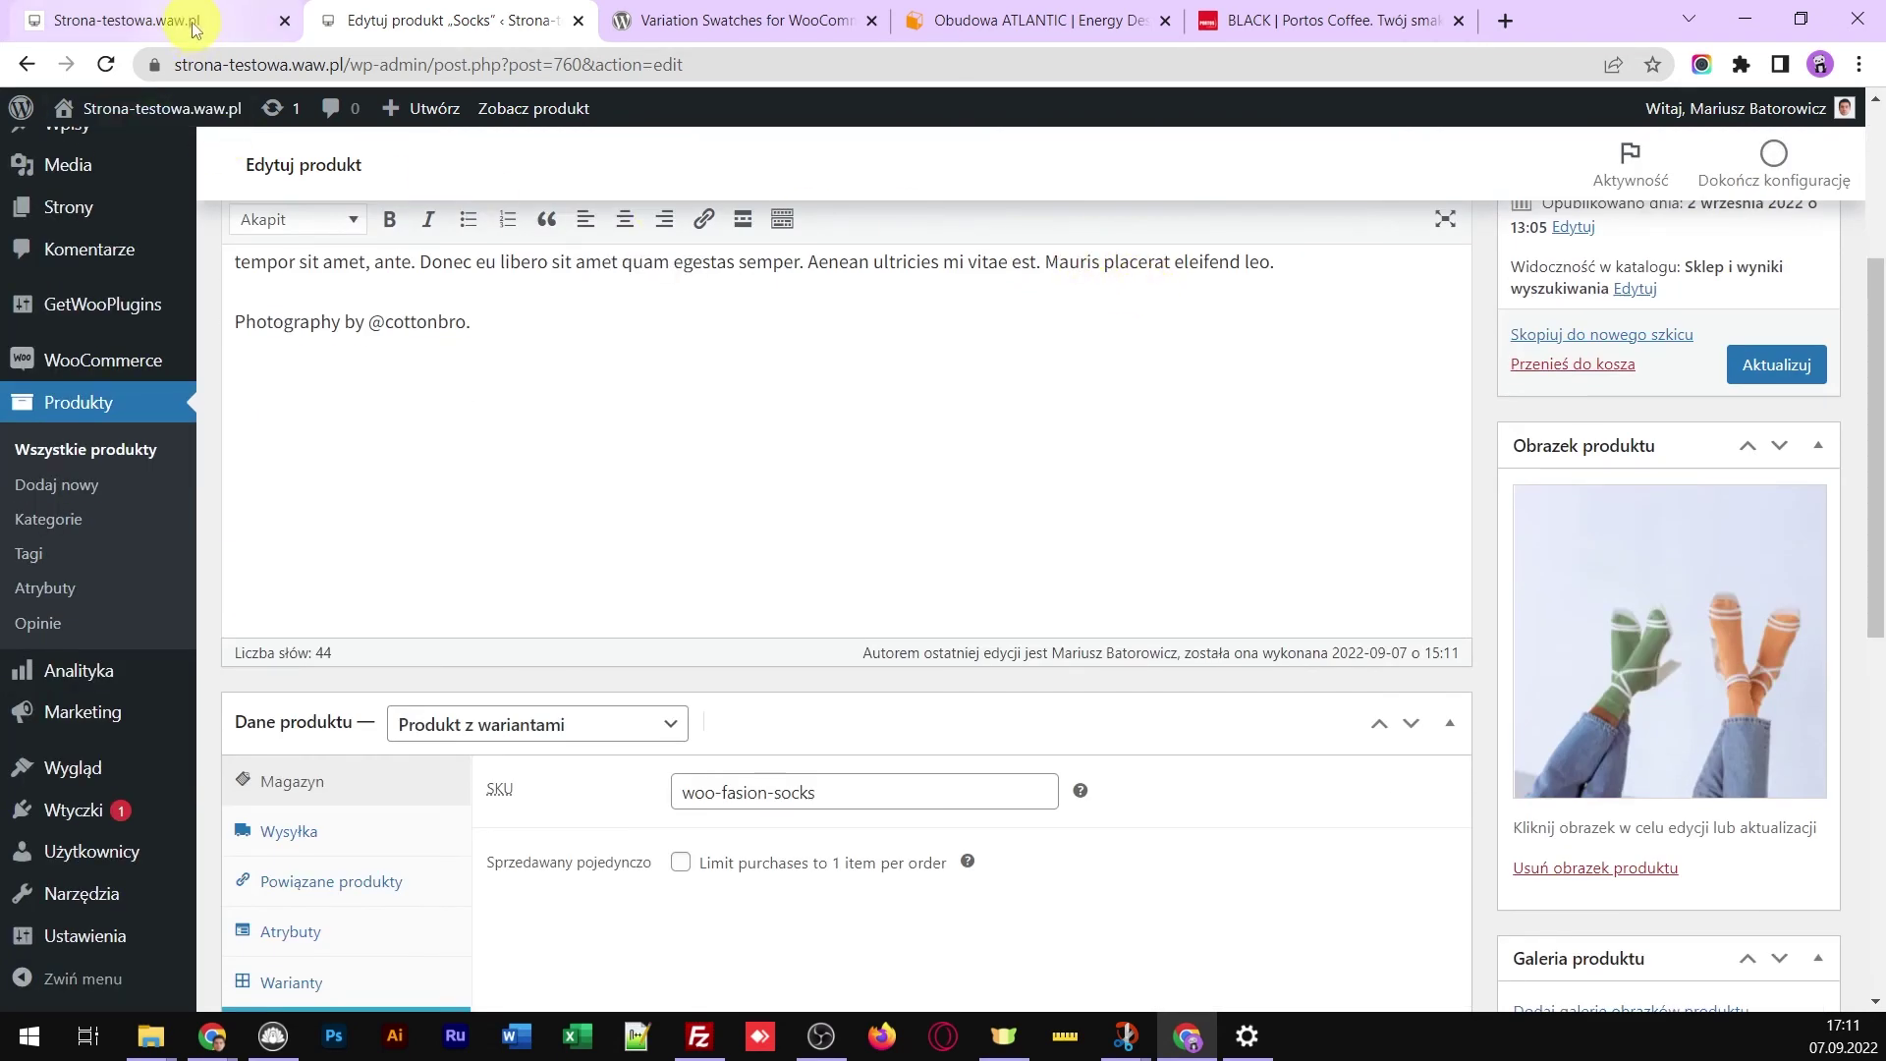
scroll(497, 610, "up", 3)
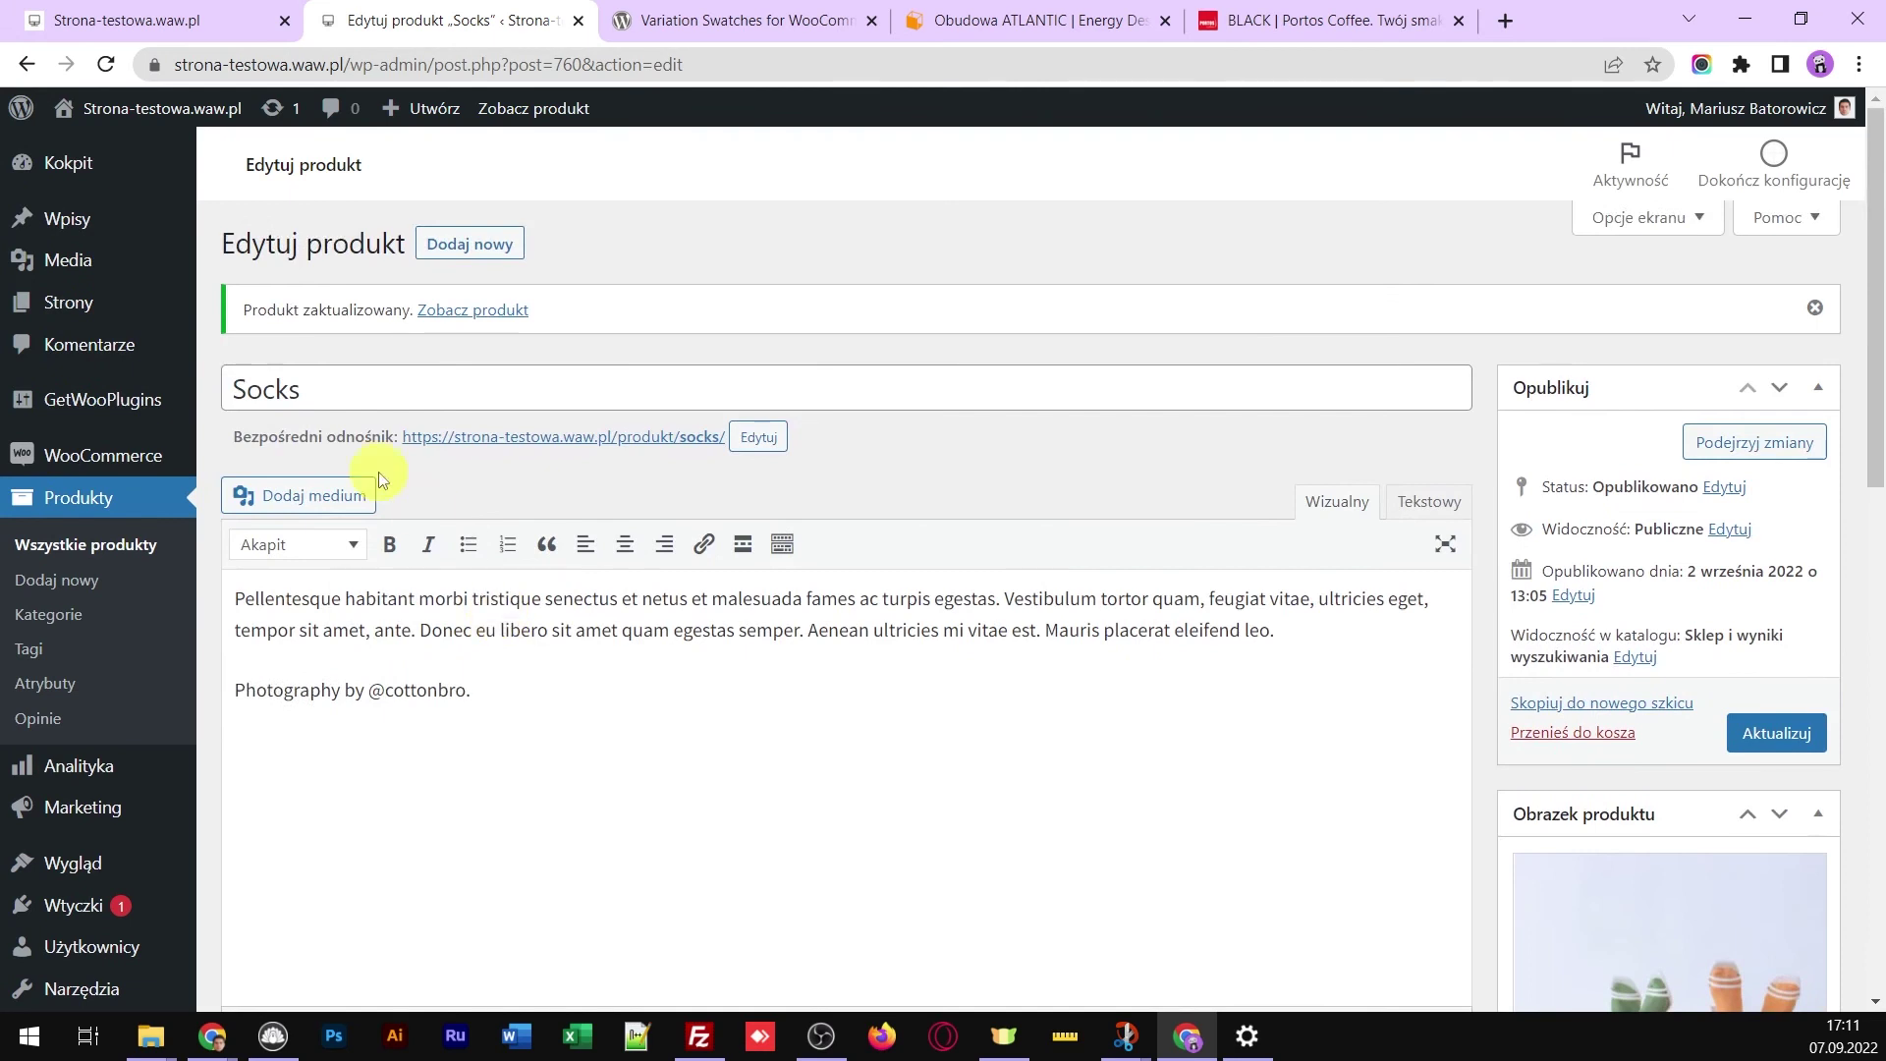
left_click(196, 24)
left_click(462, 165)
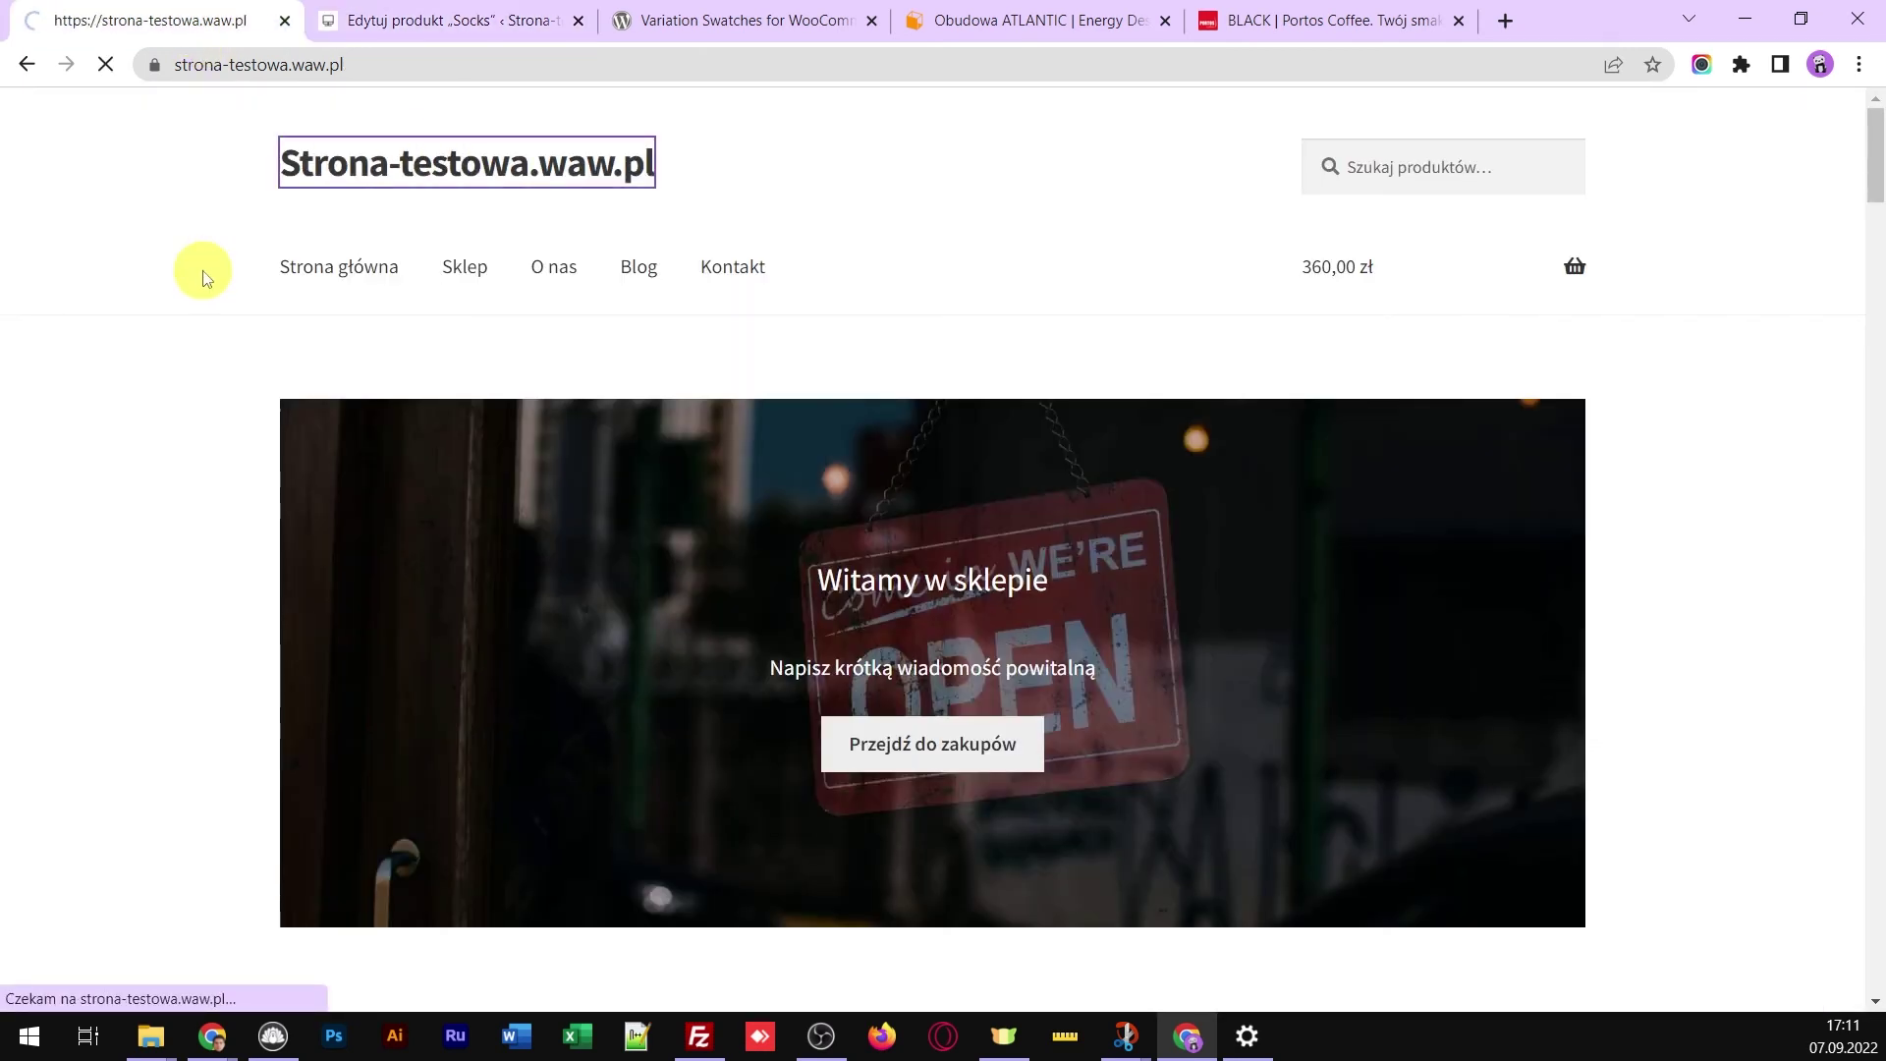
scroll(204, 278, "down", 15)
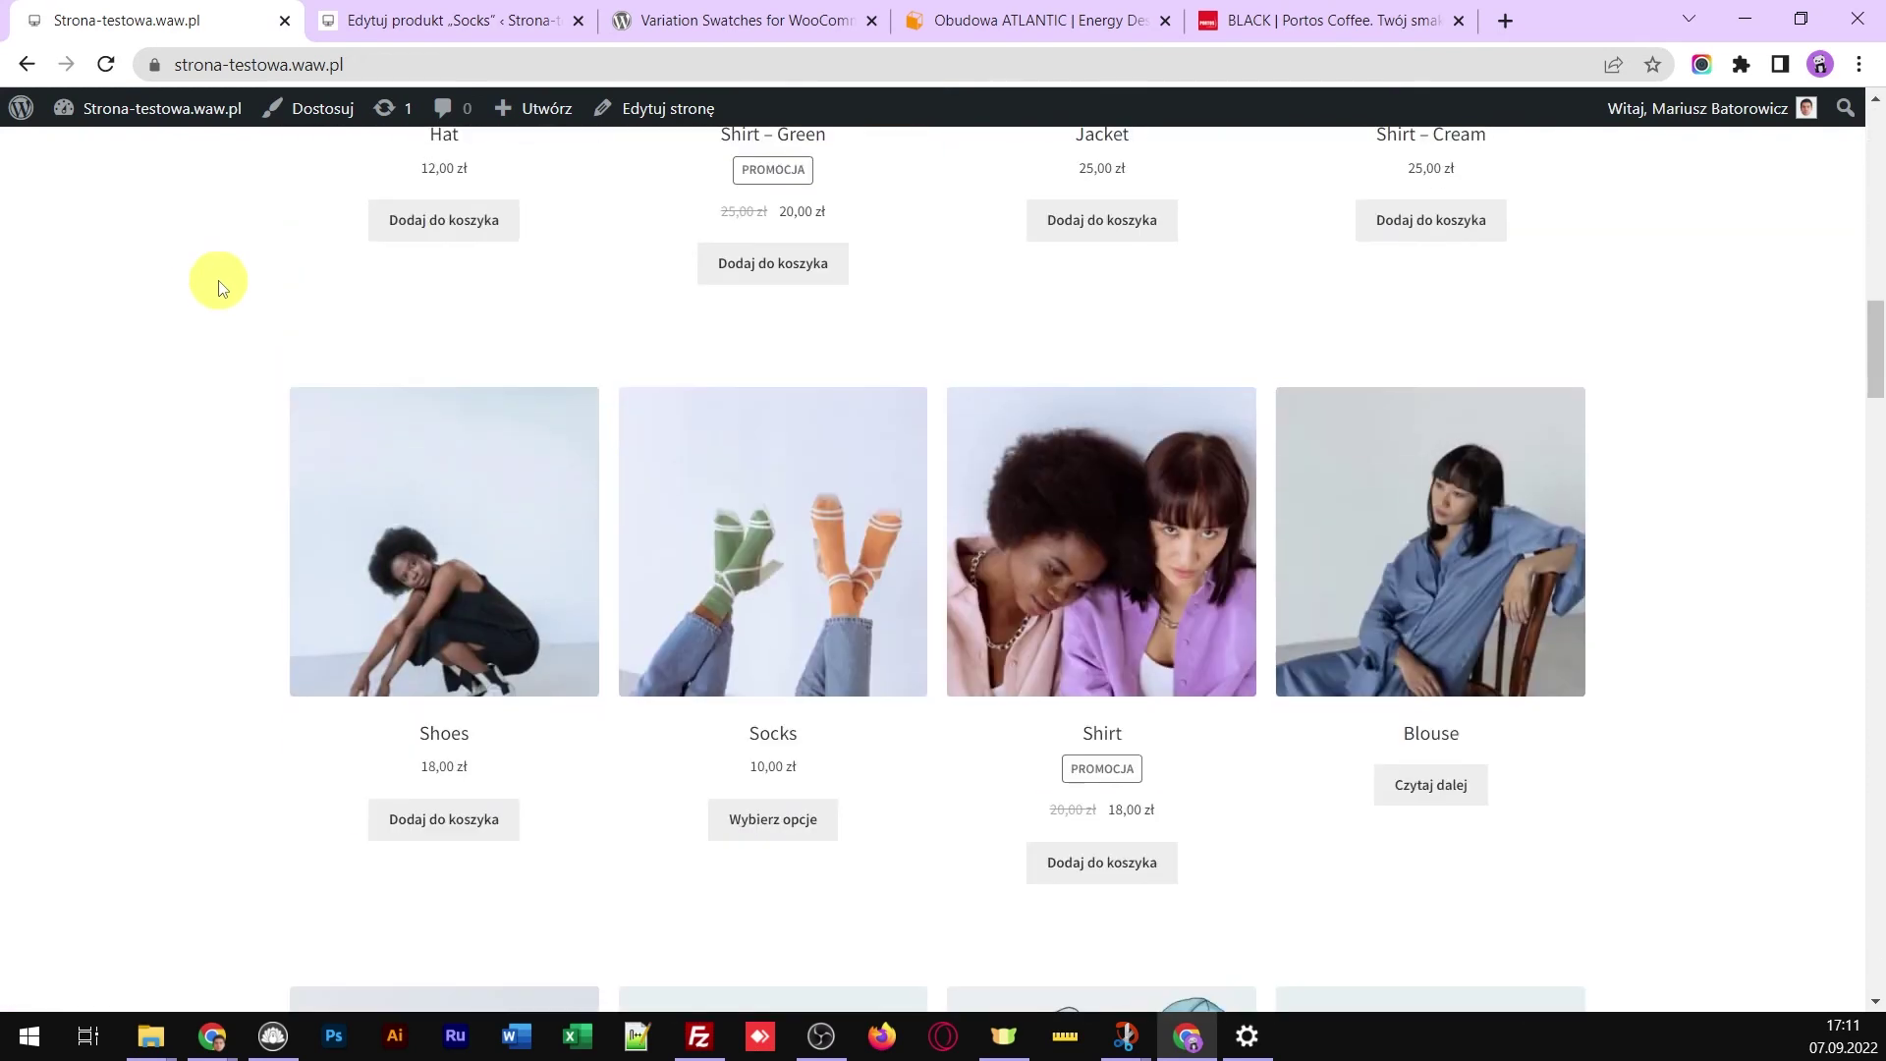
left_click(773, 543)
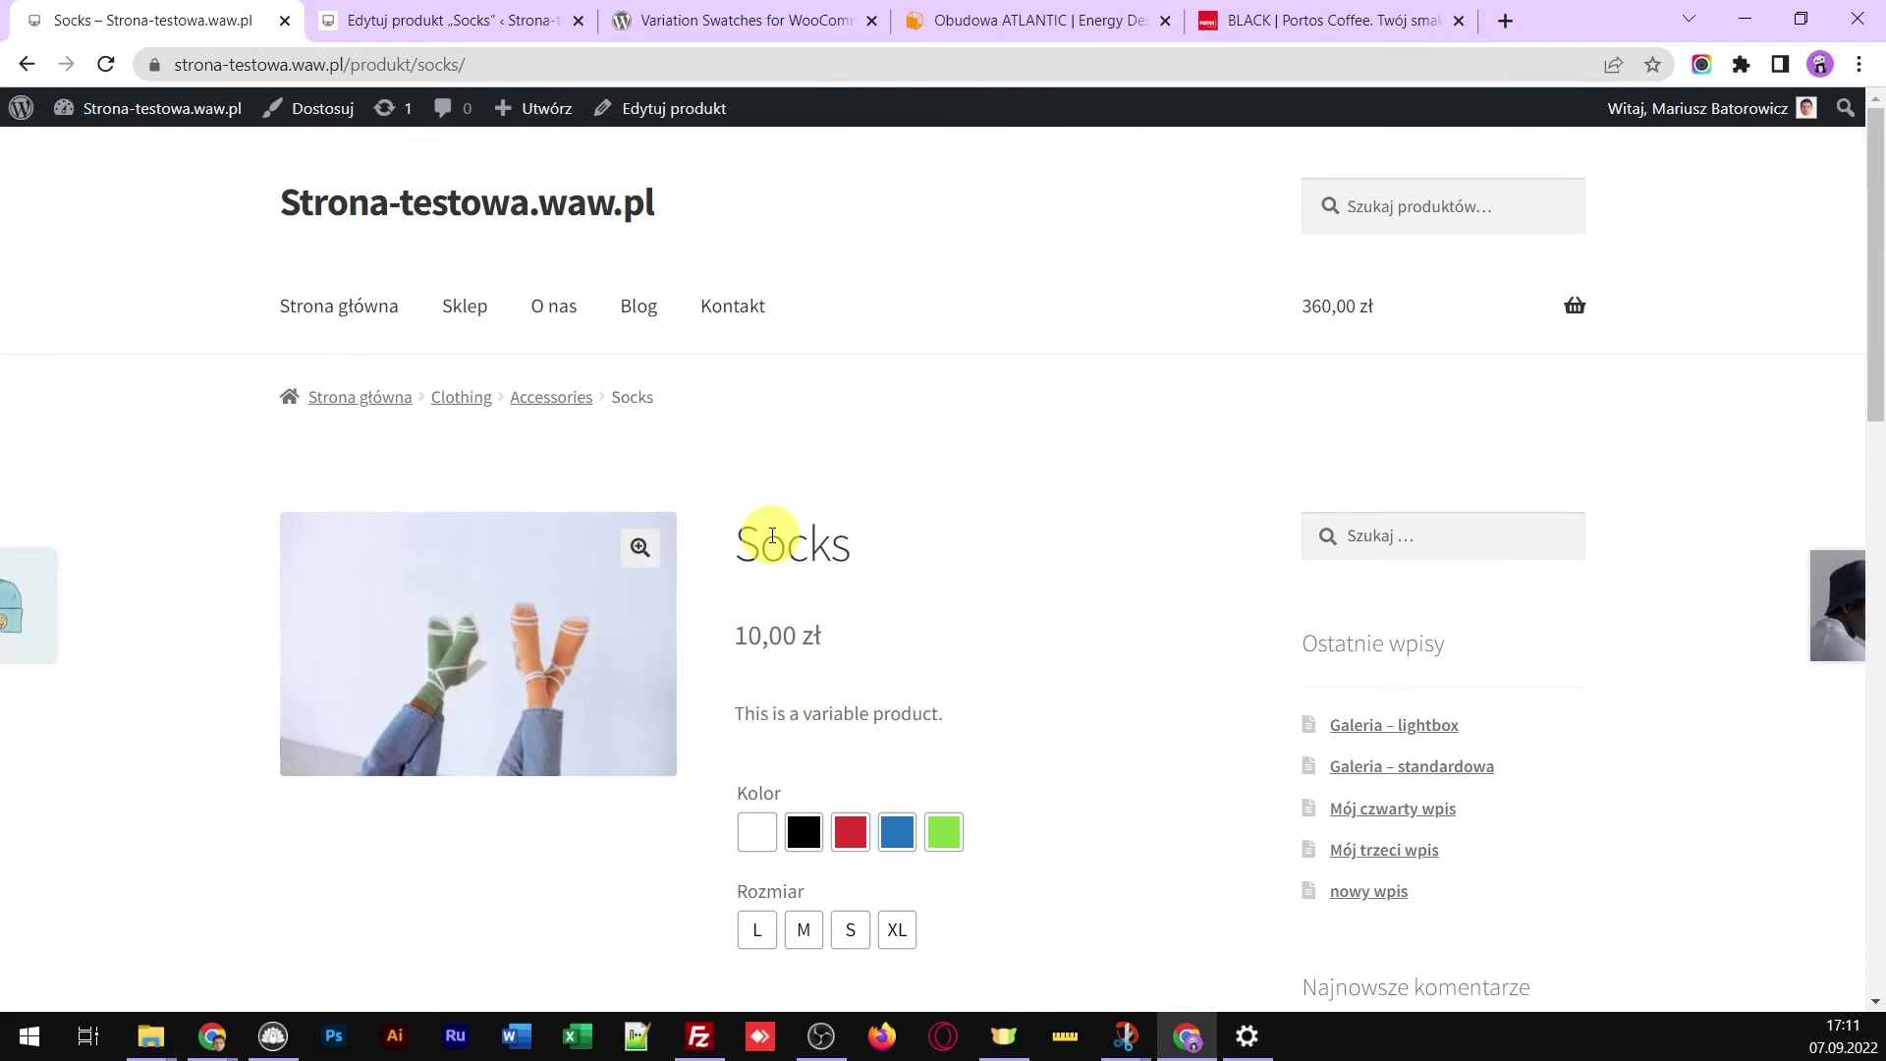
scroll(1040, 530, "down", 3)
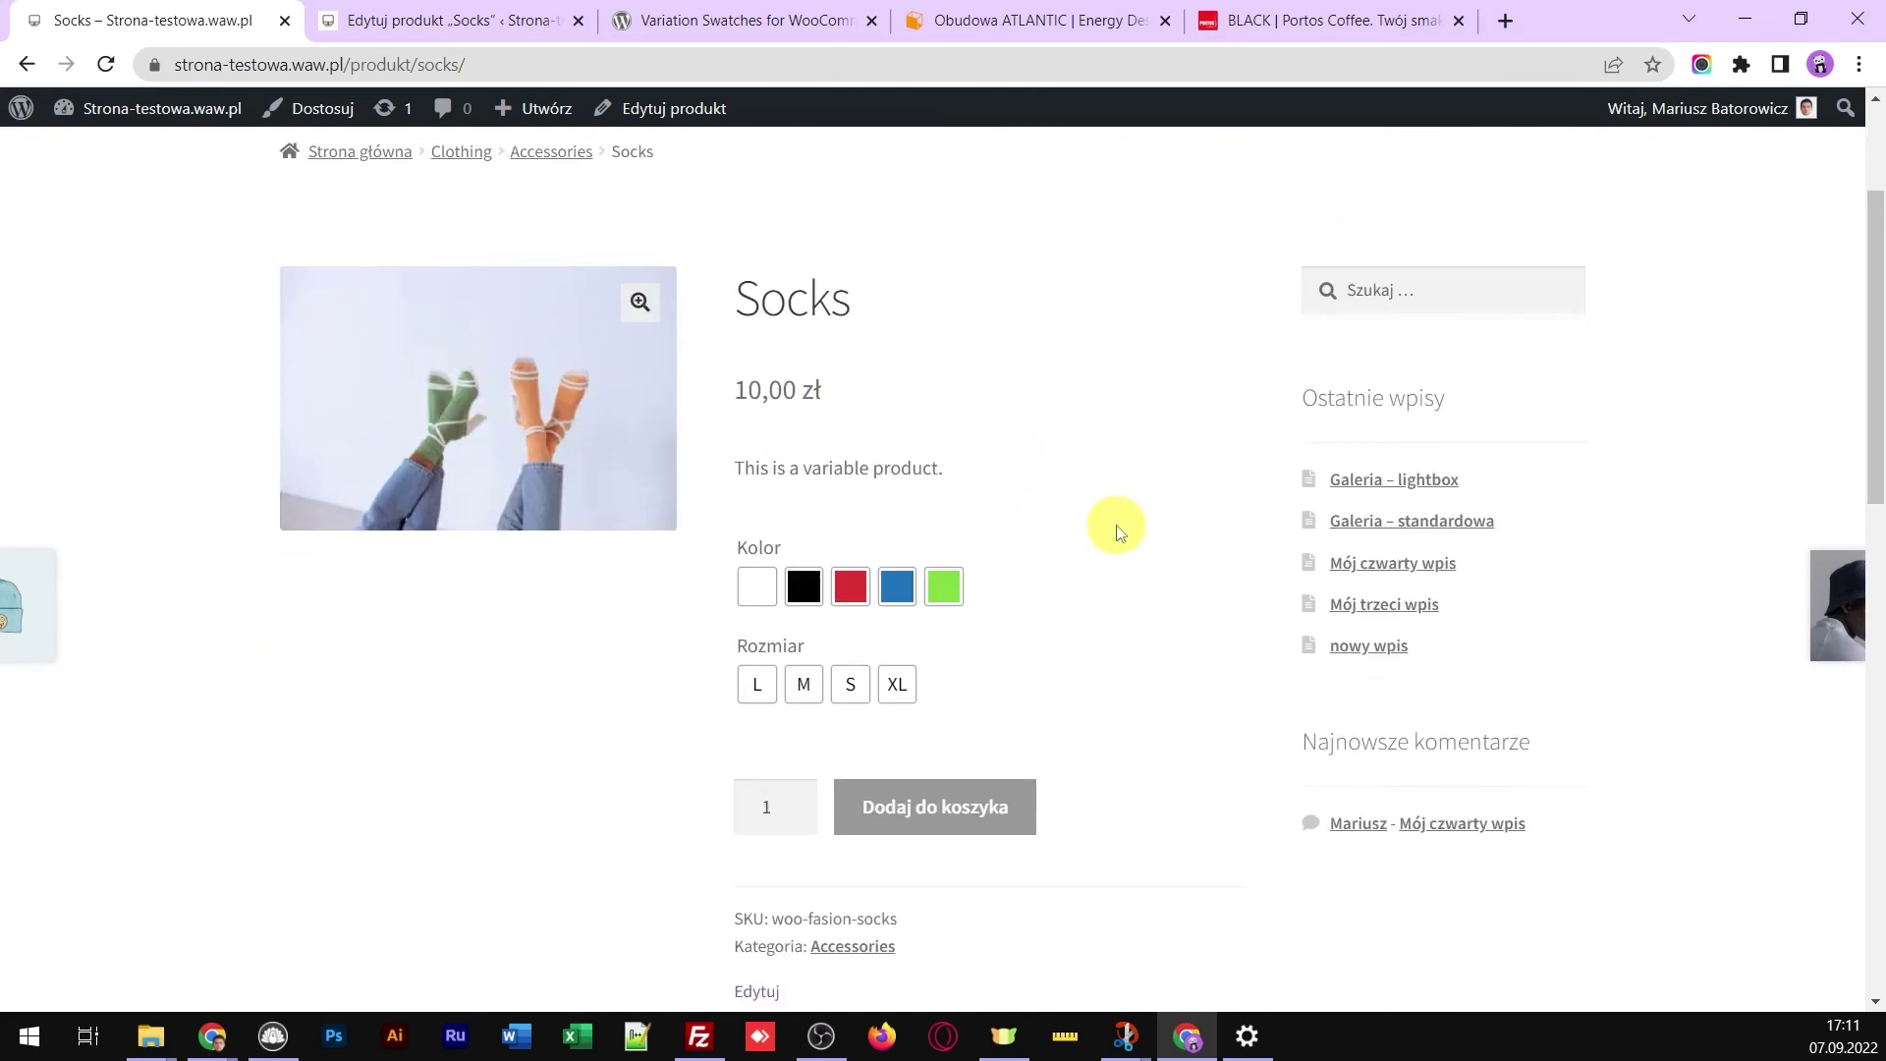
scroll(1121, 531, "down", 1)
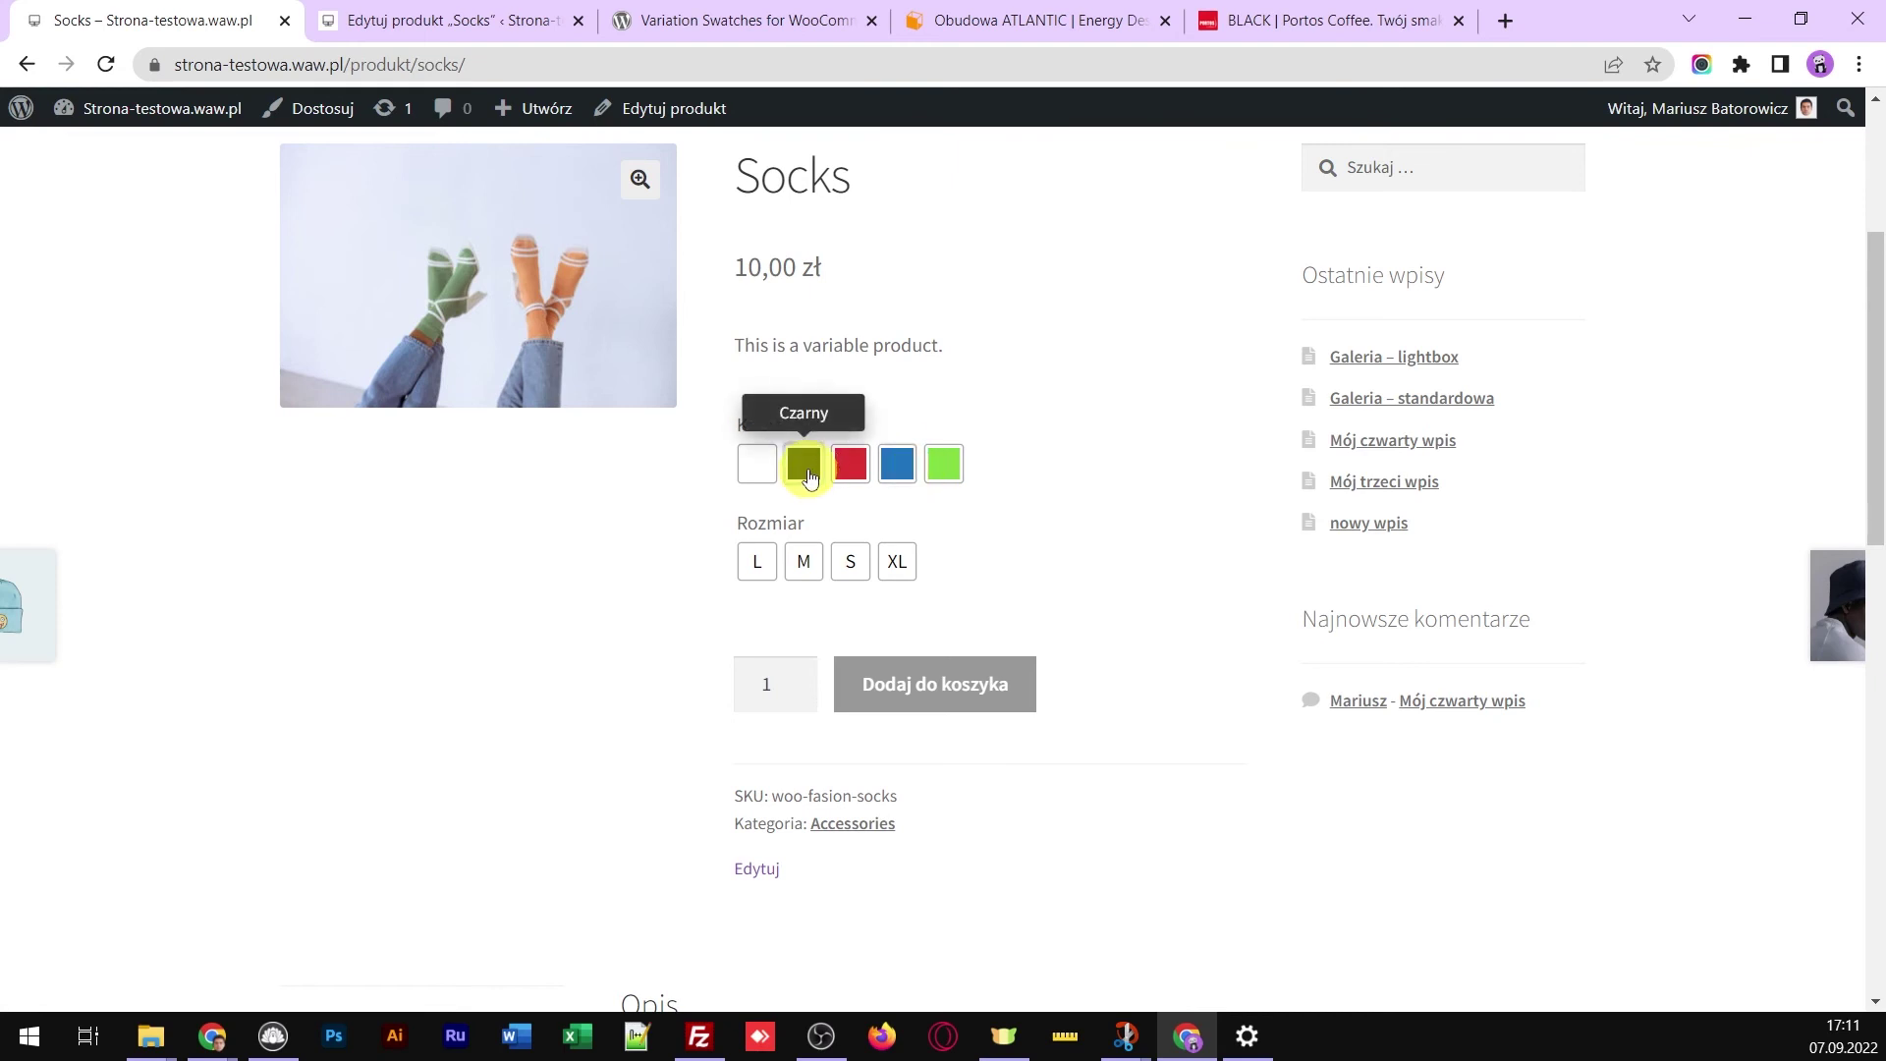
scroll(1036, 633, "up", 1)
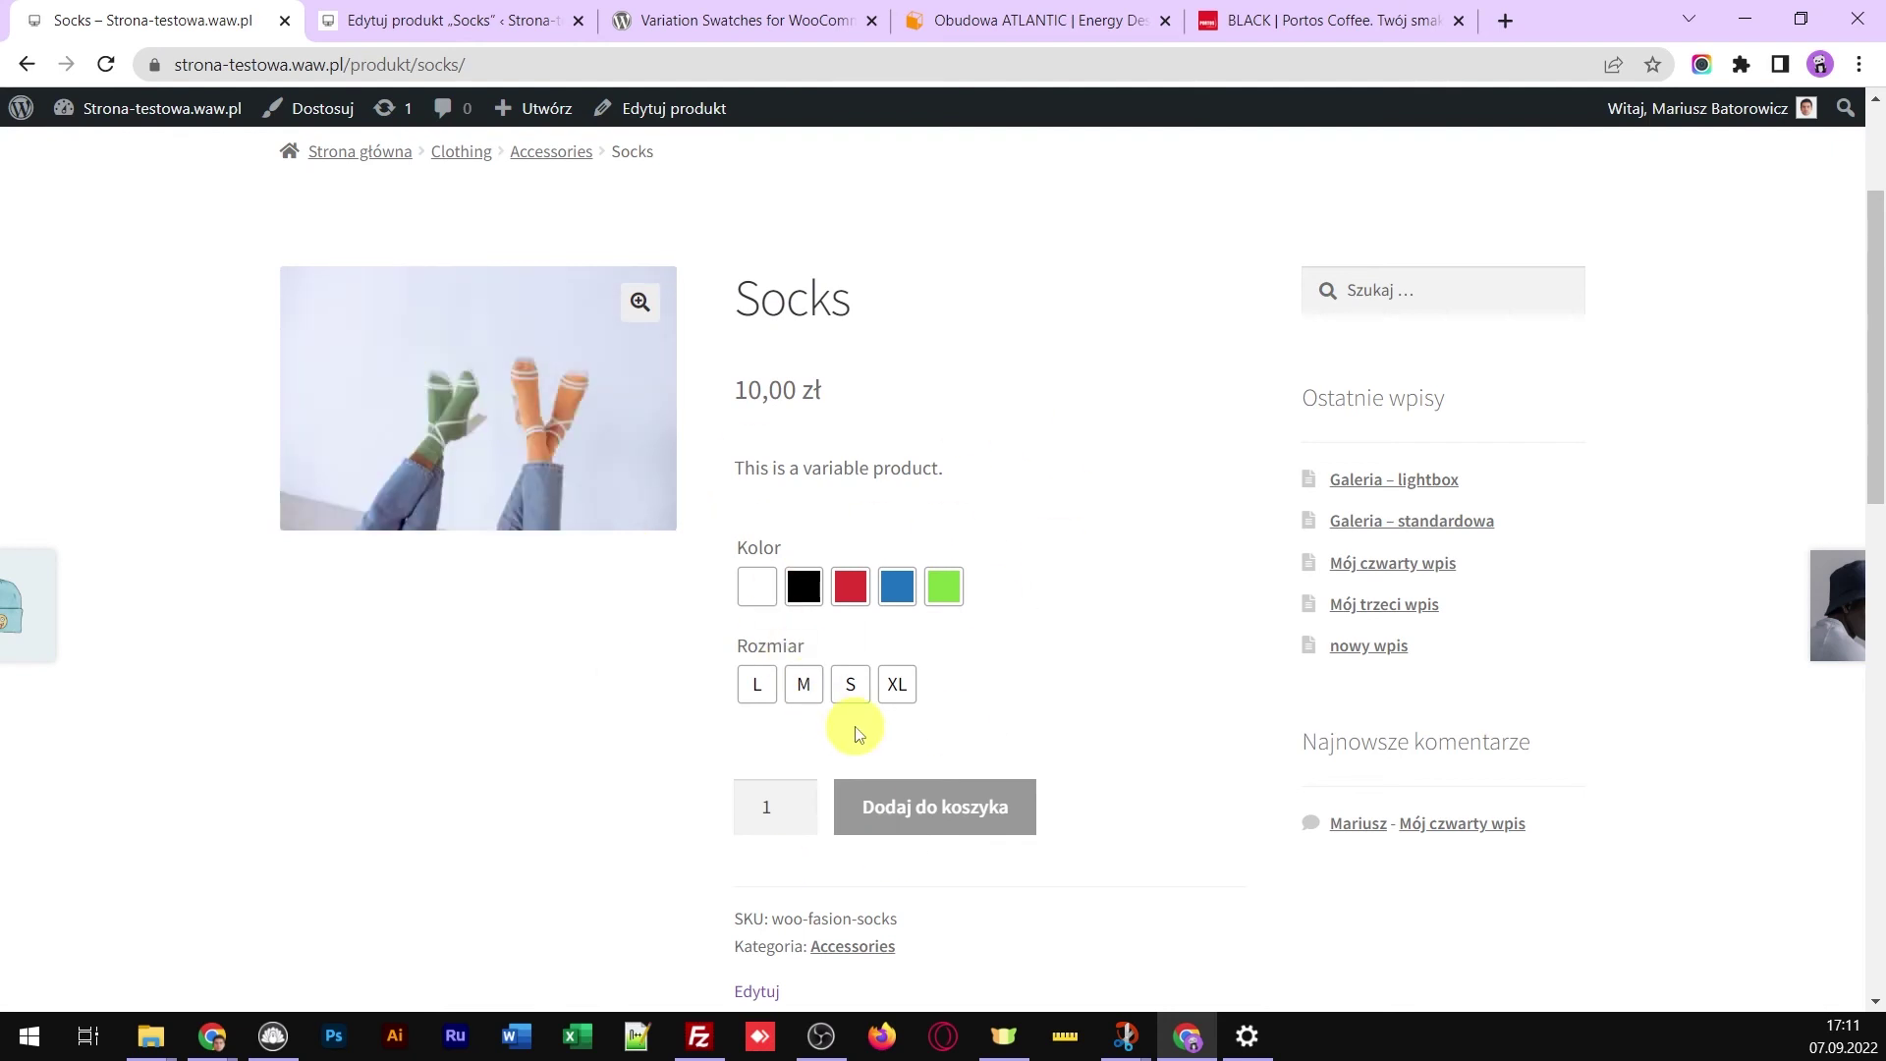
Select the Czerwony colour and size M on the Socks product page
left_click(852, 590)
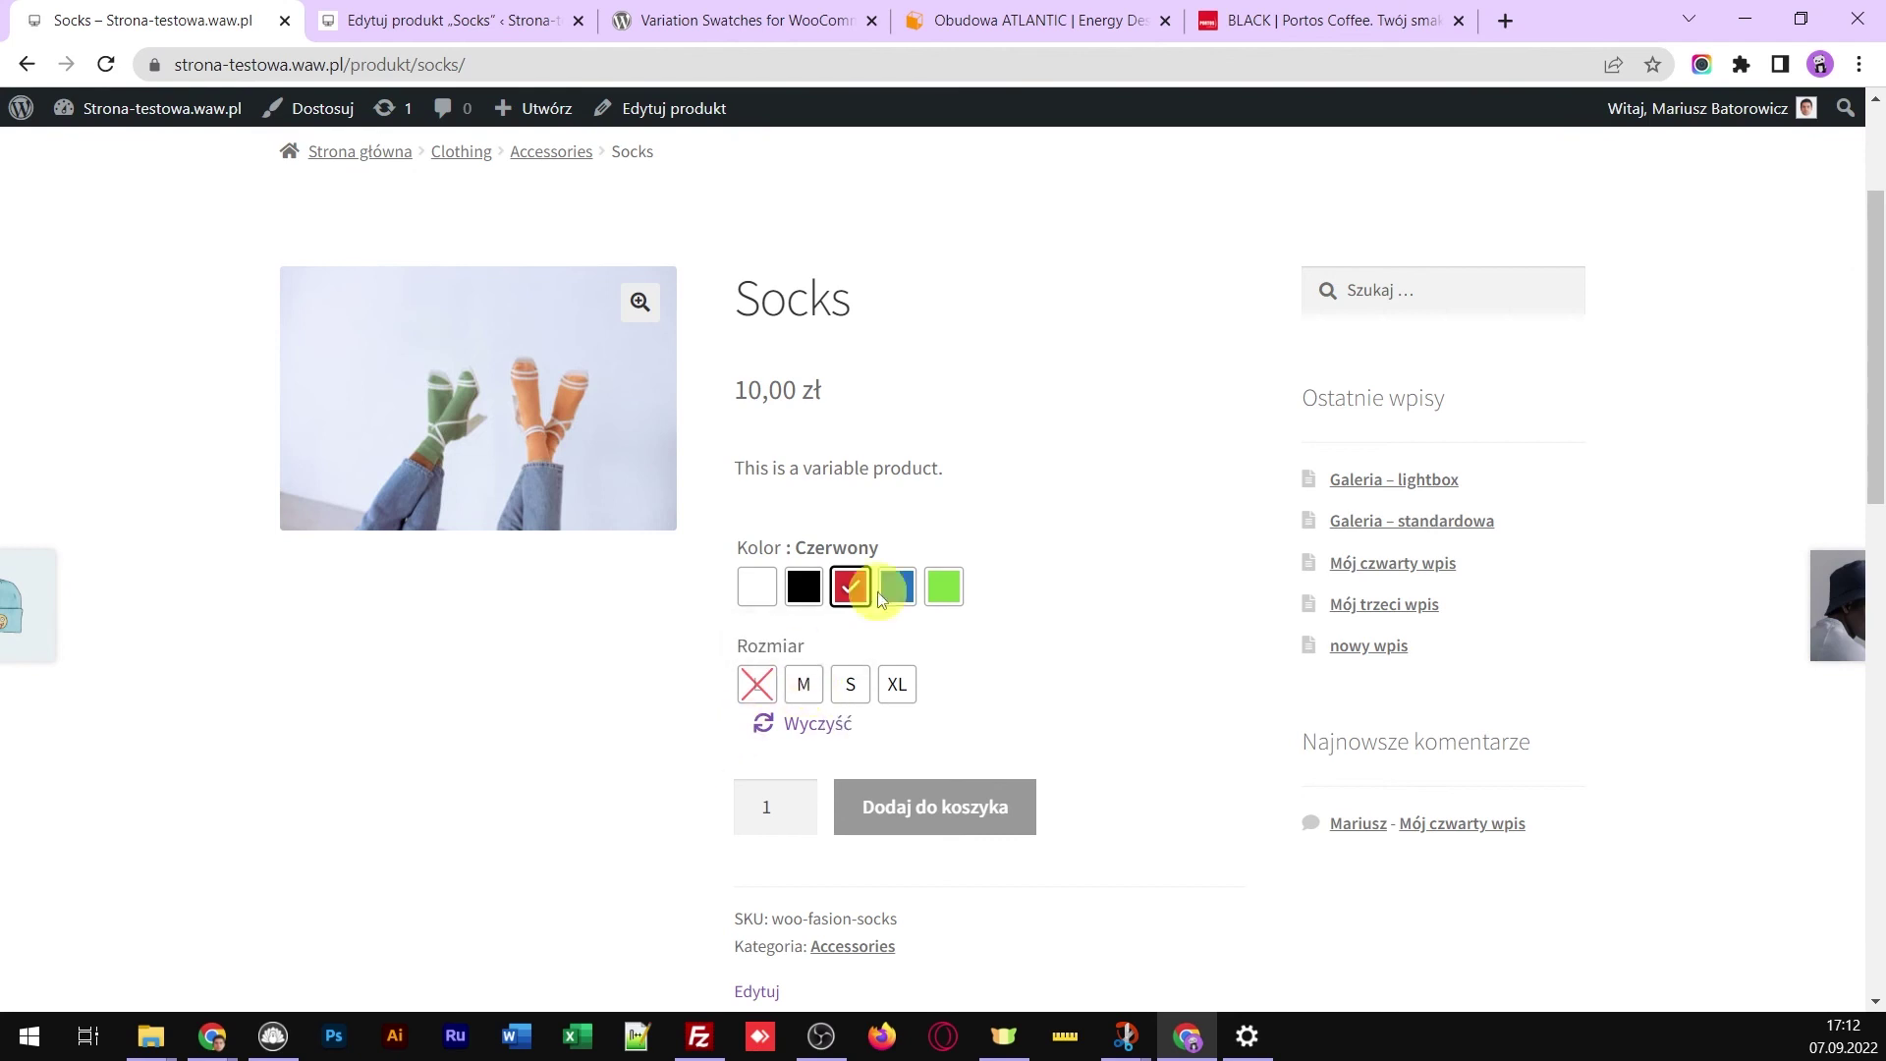
left_click(804, 683)
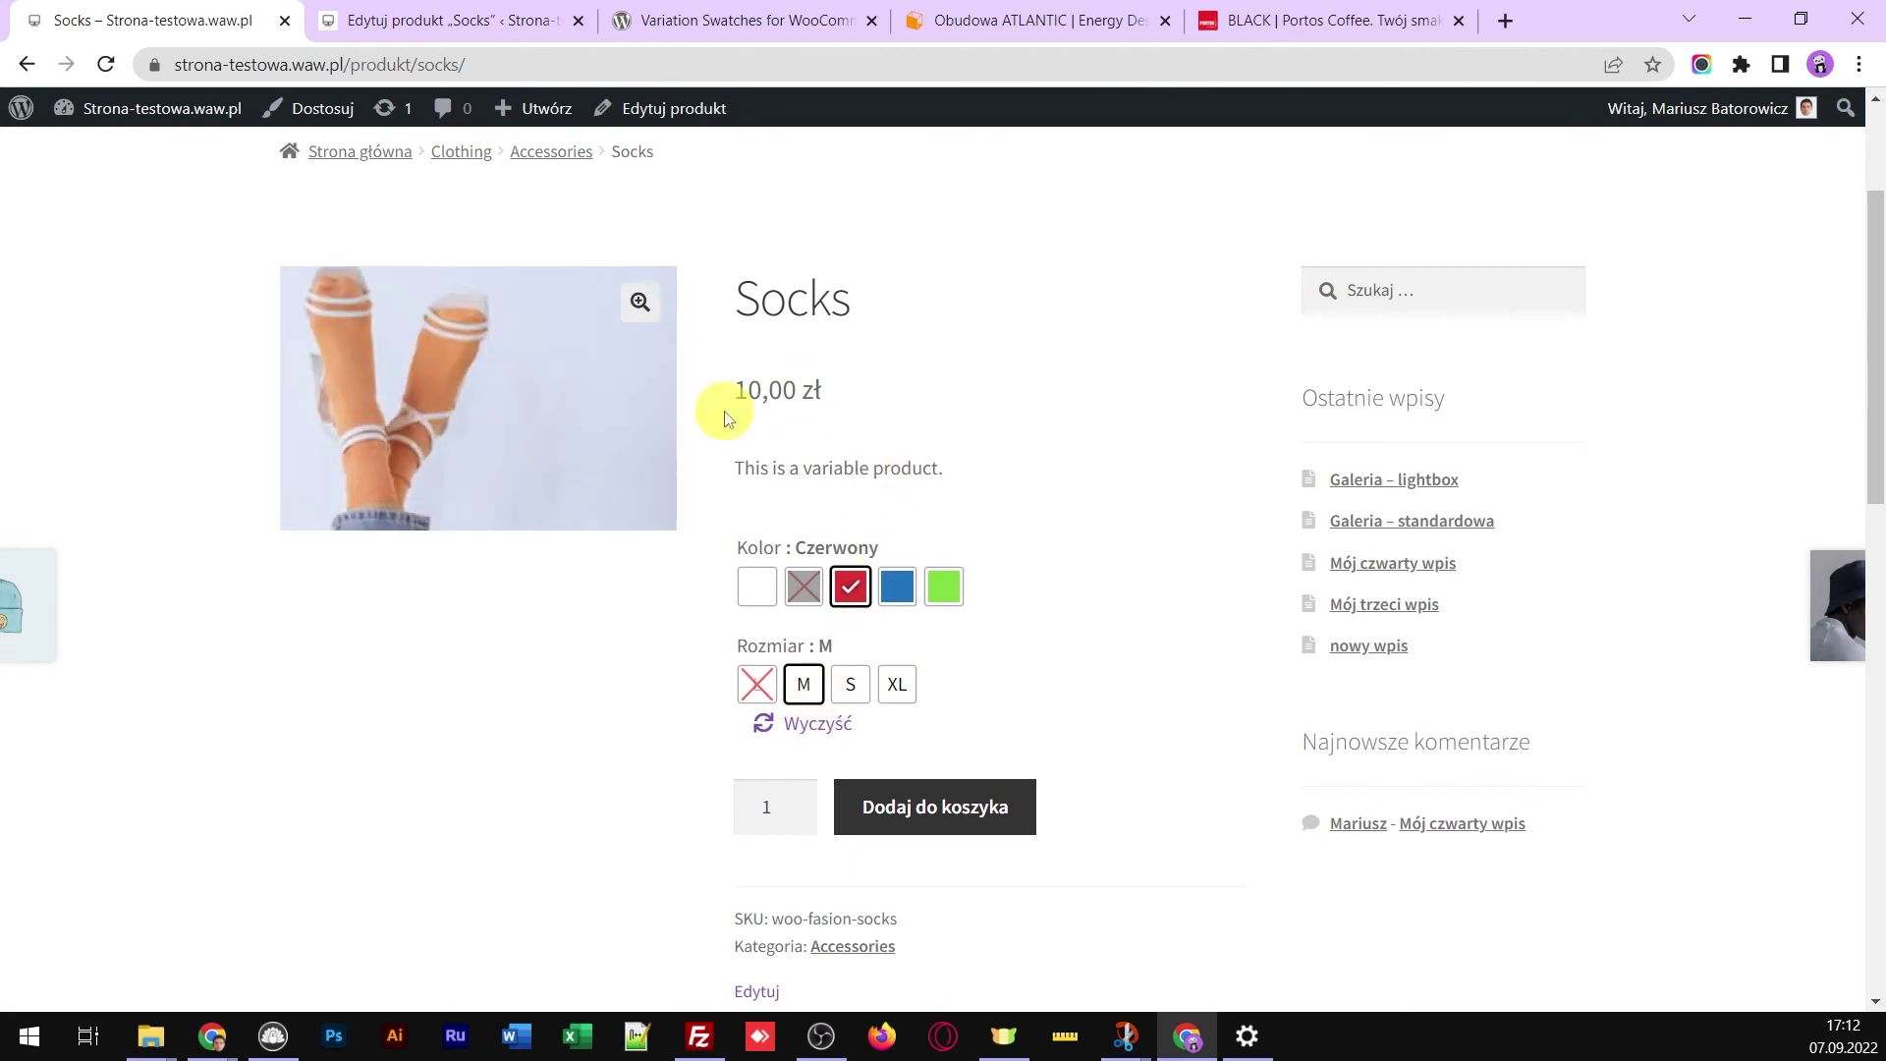
scroll(1080, 905, "down", 2)
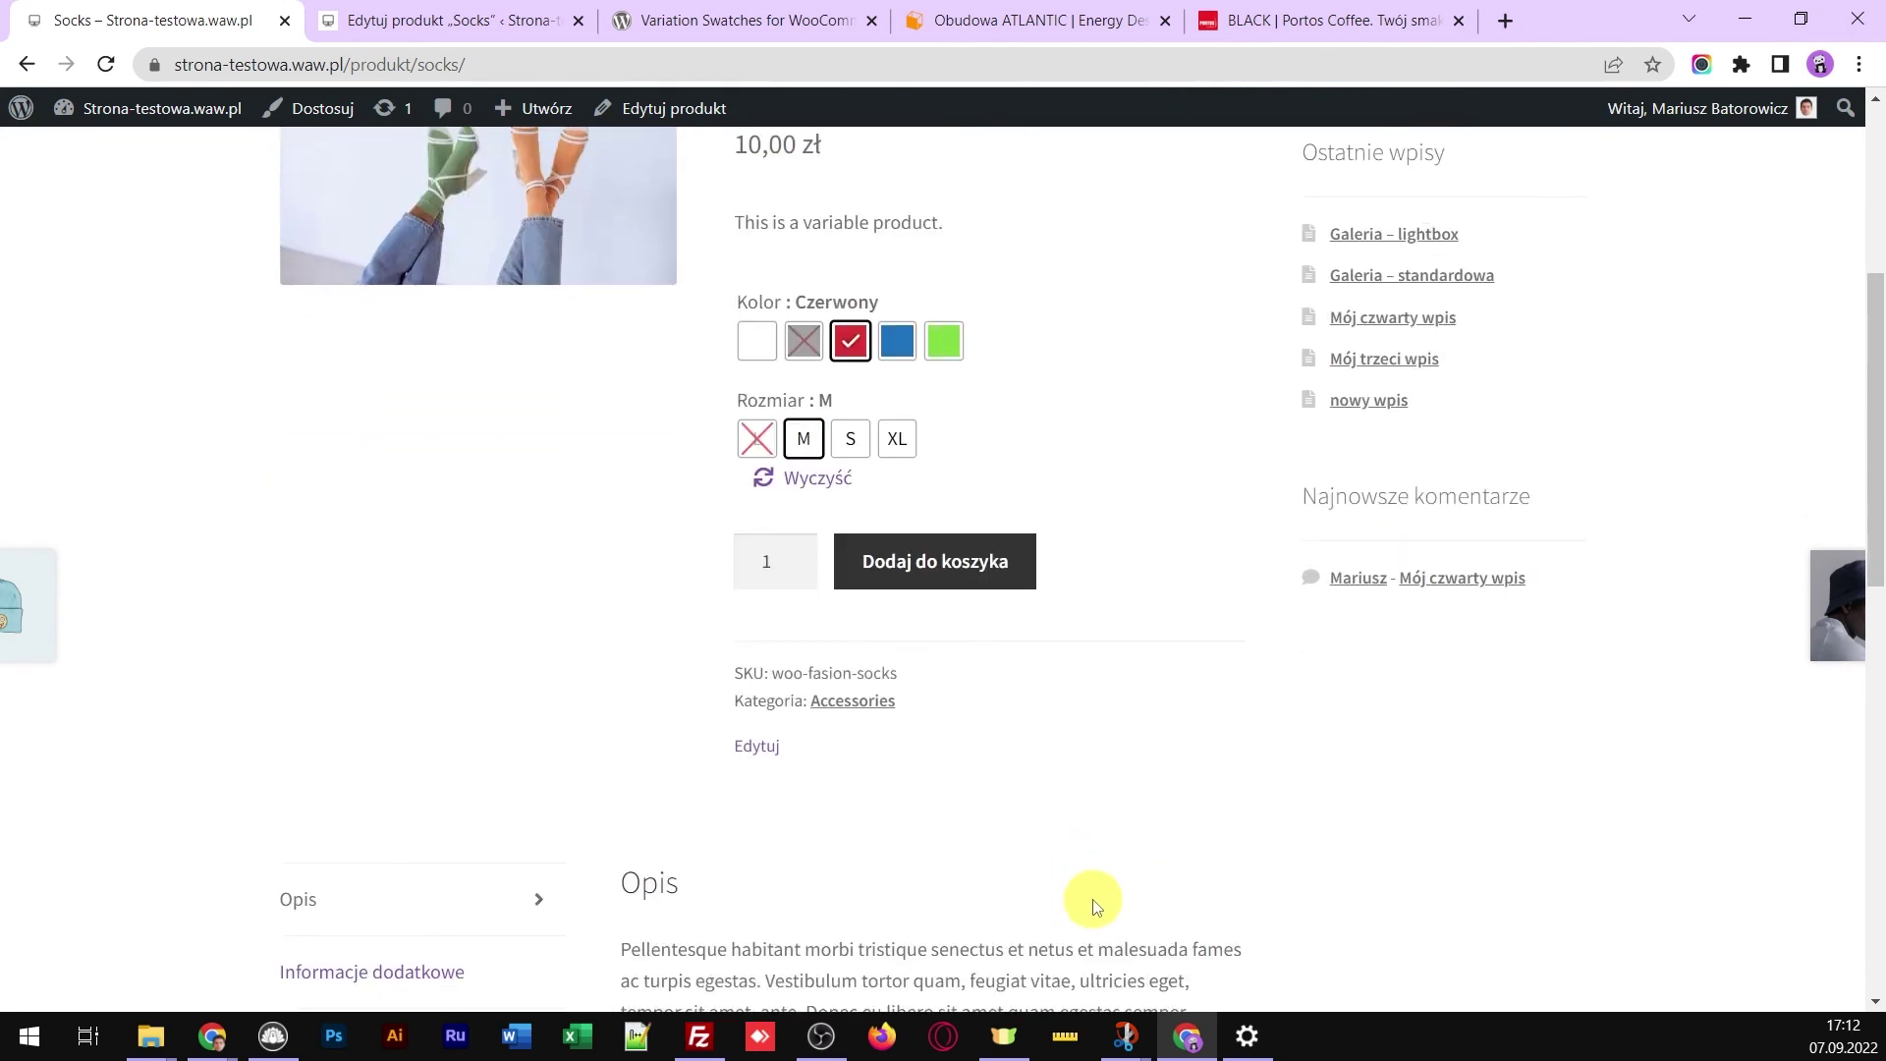
Set the Shape Style to Rounded Shape in the general Swatches Settings of Variation Swatches and save the changes
left_click(438, 21)
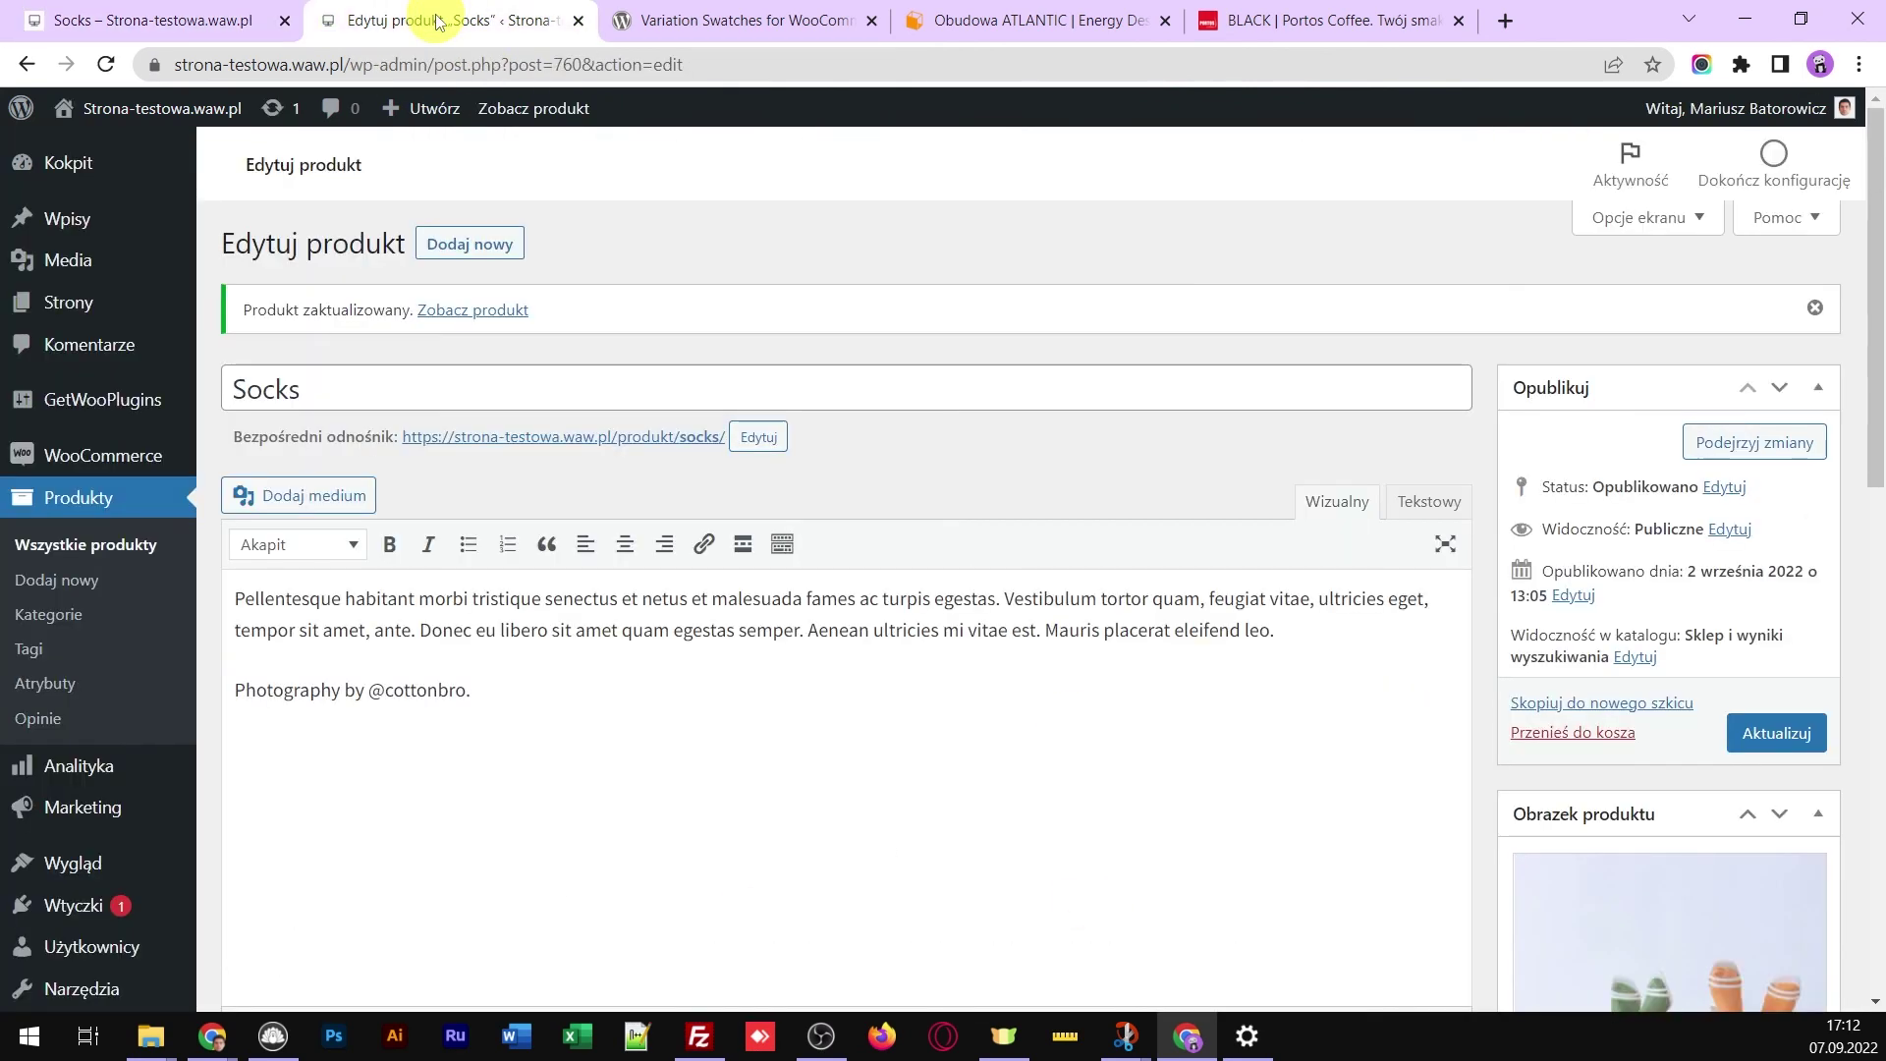
left_click(260, 10)
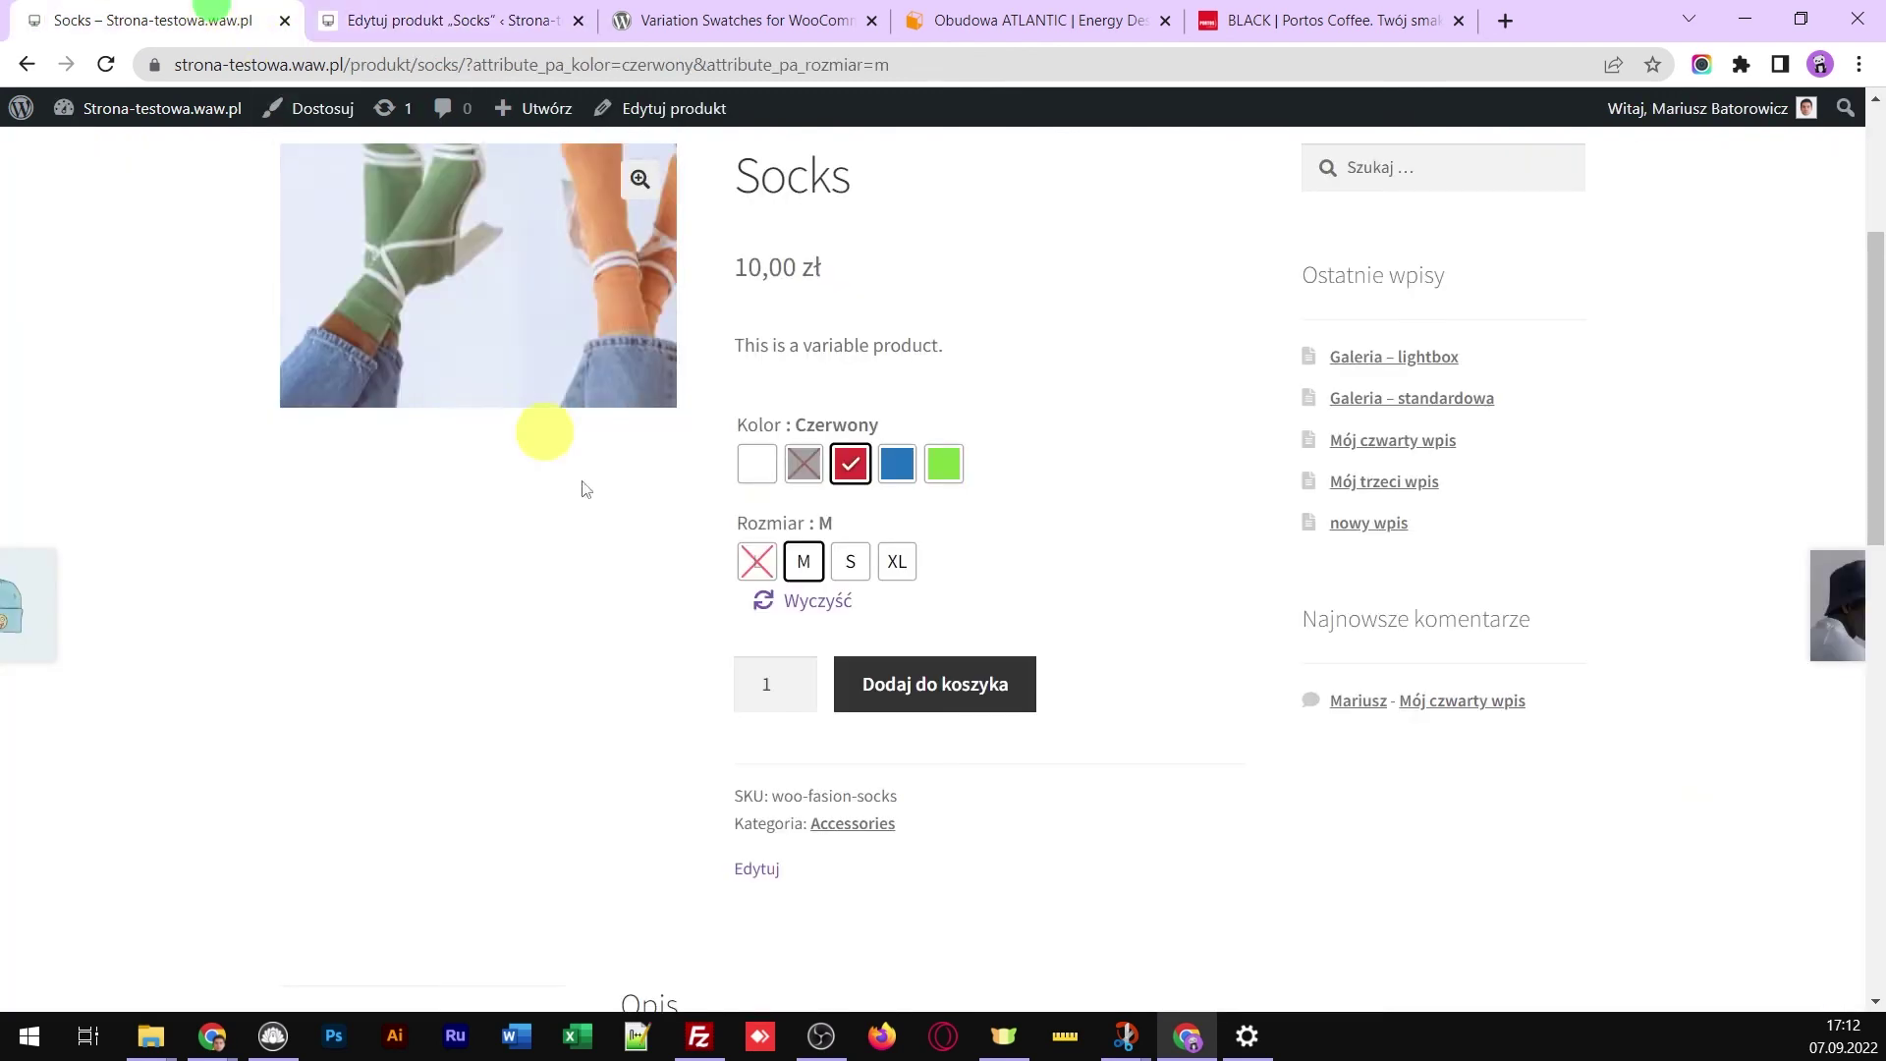
left_click(469, 27)
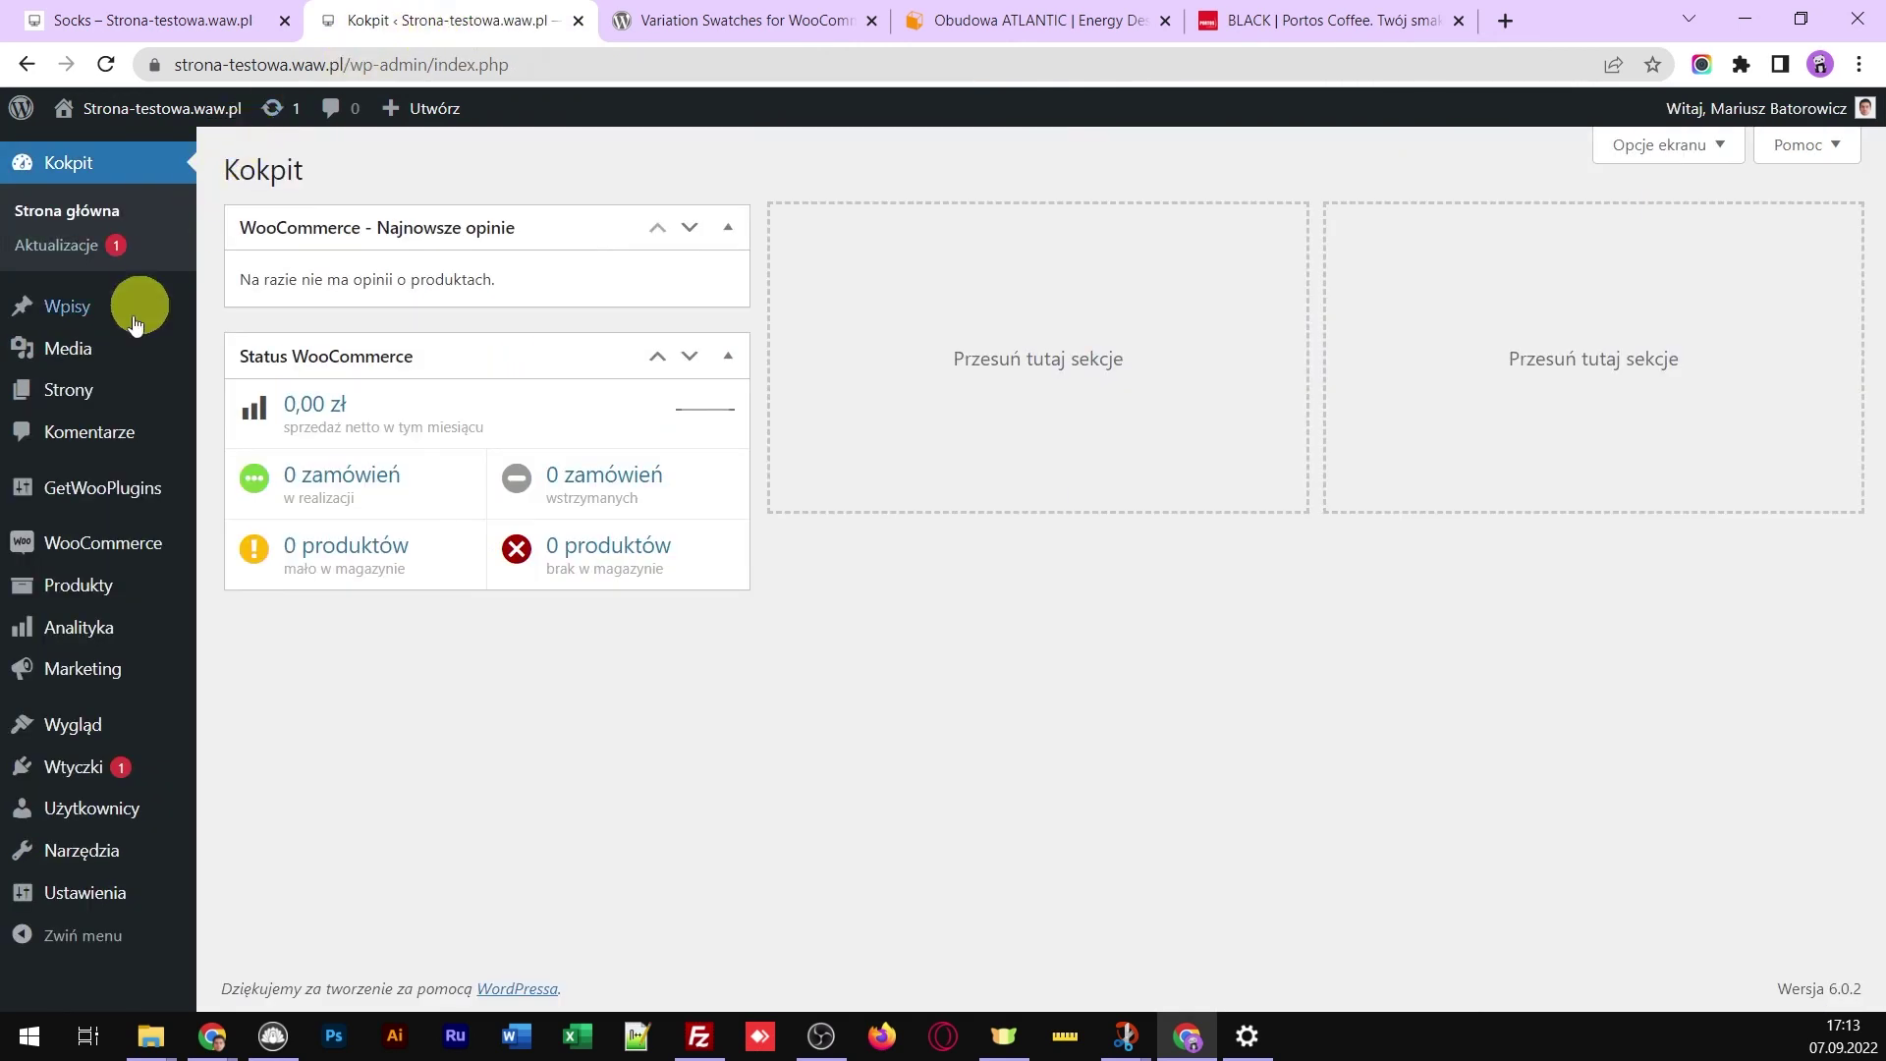
mouse_move(21, 484)
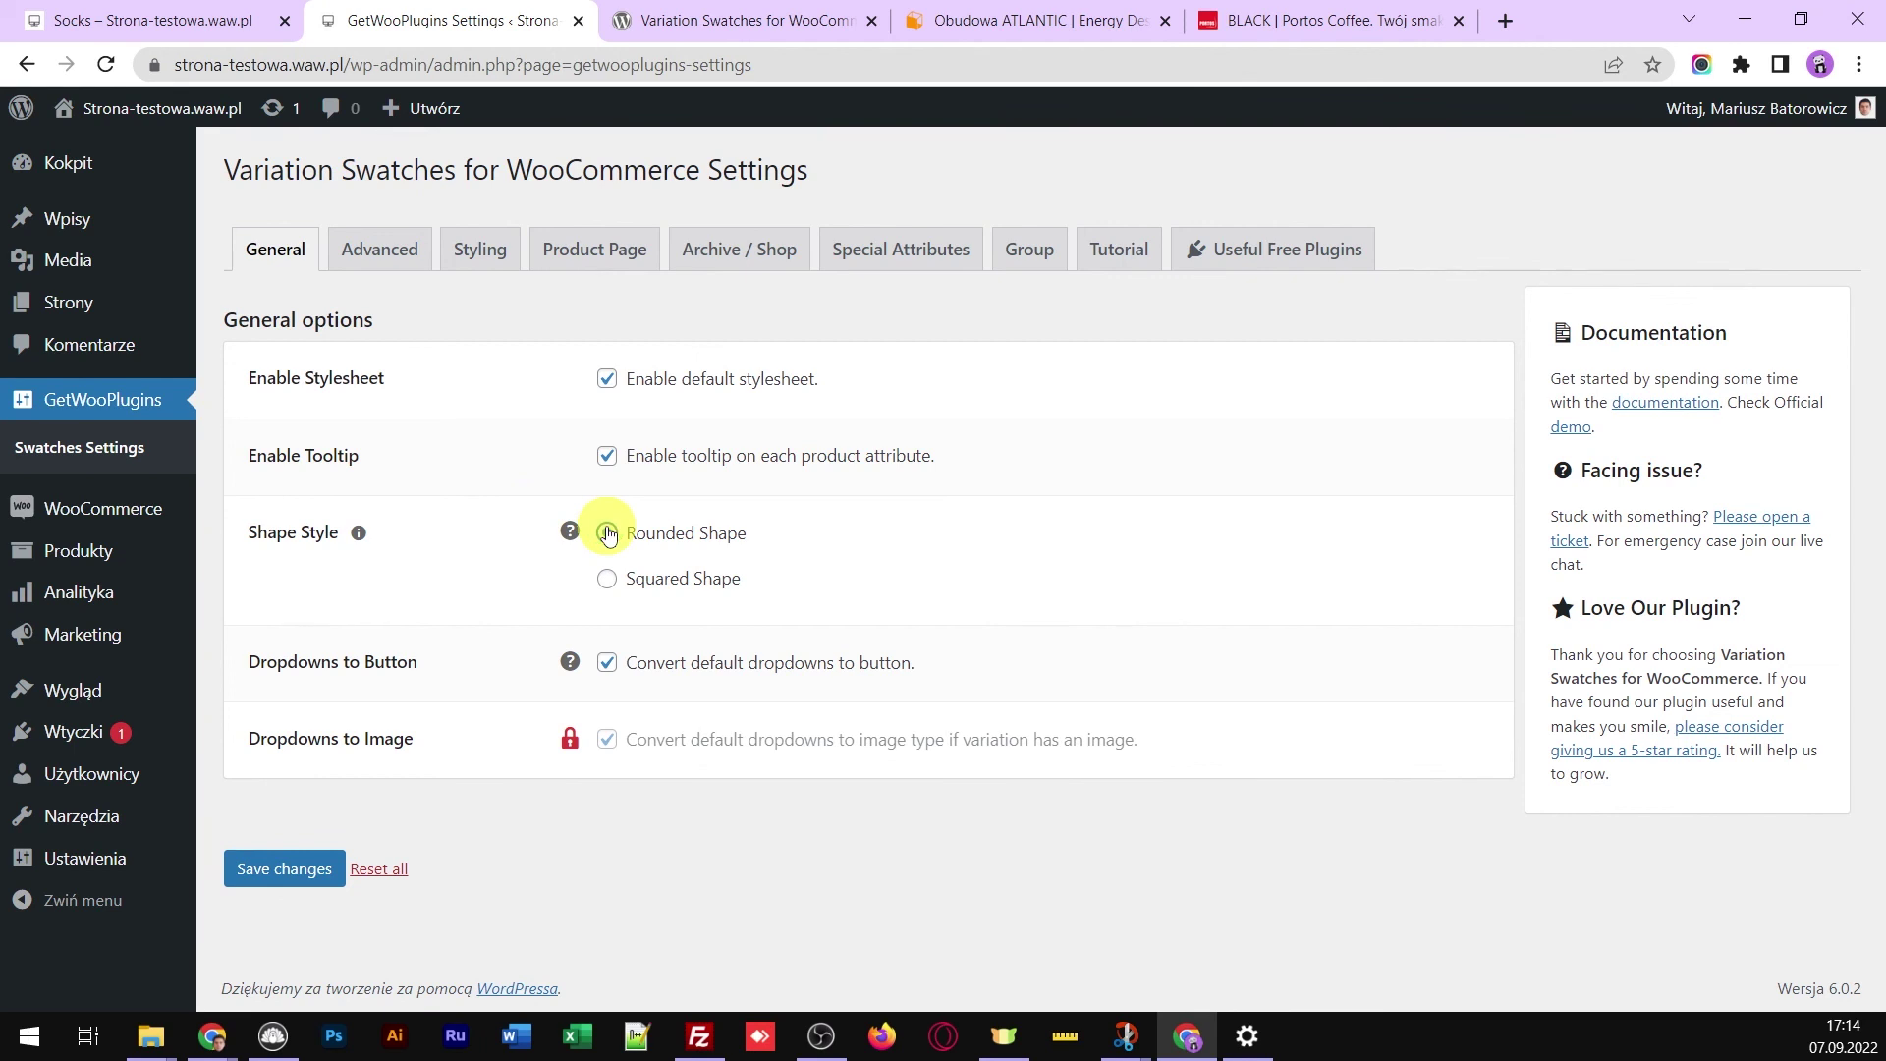
left_click(281, 874)
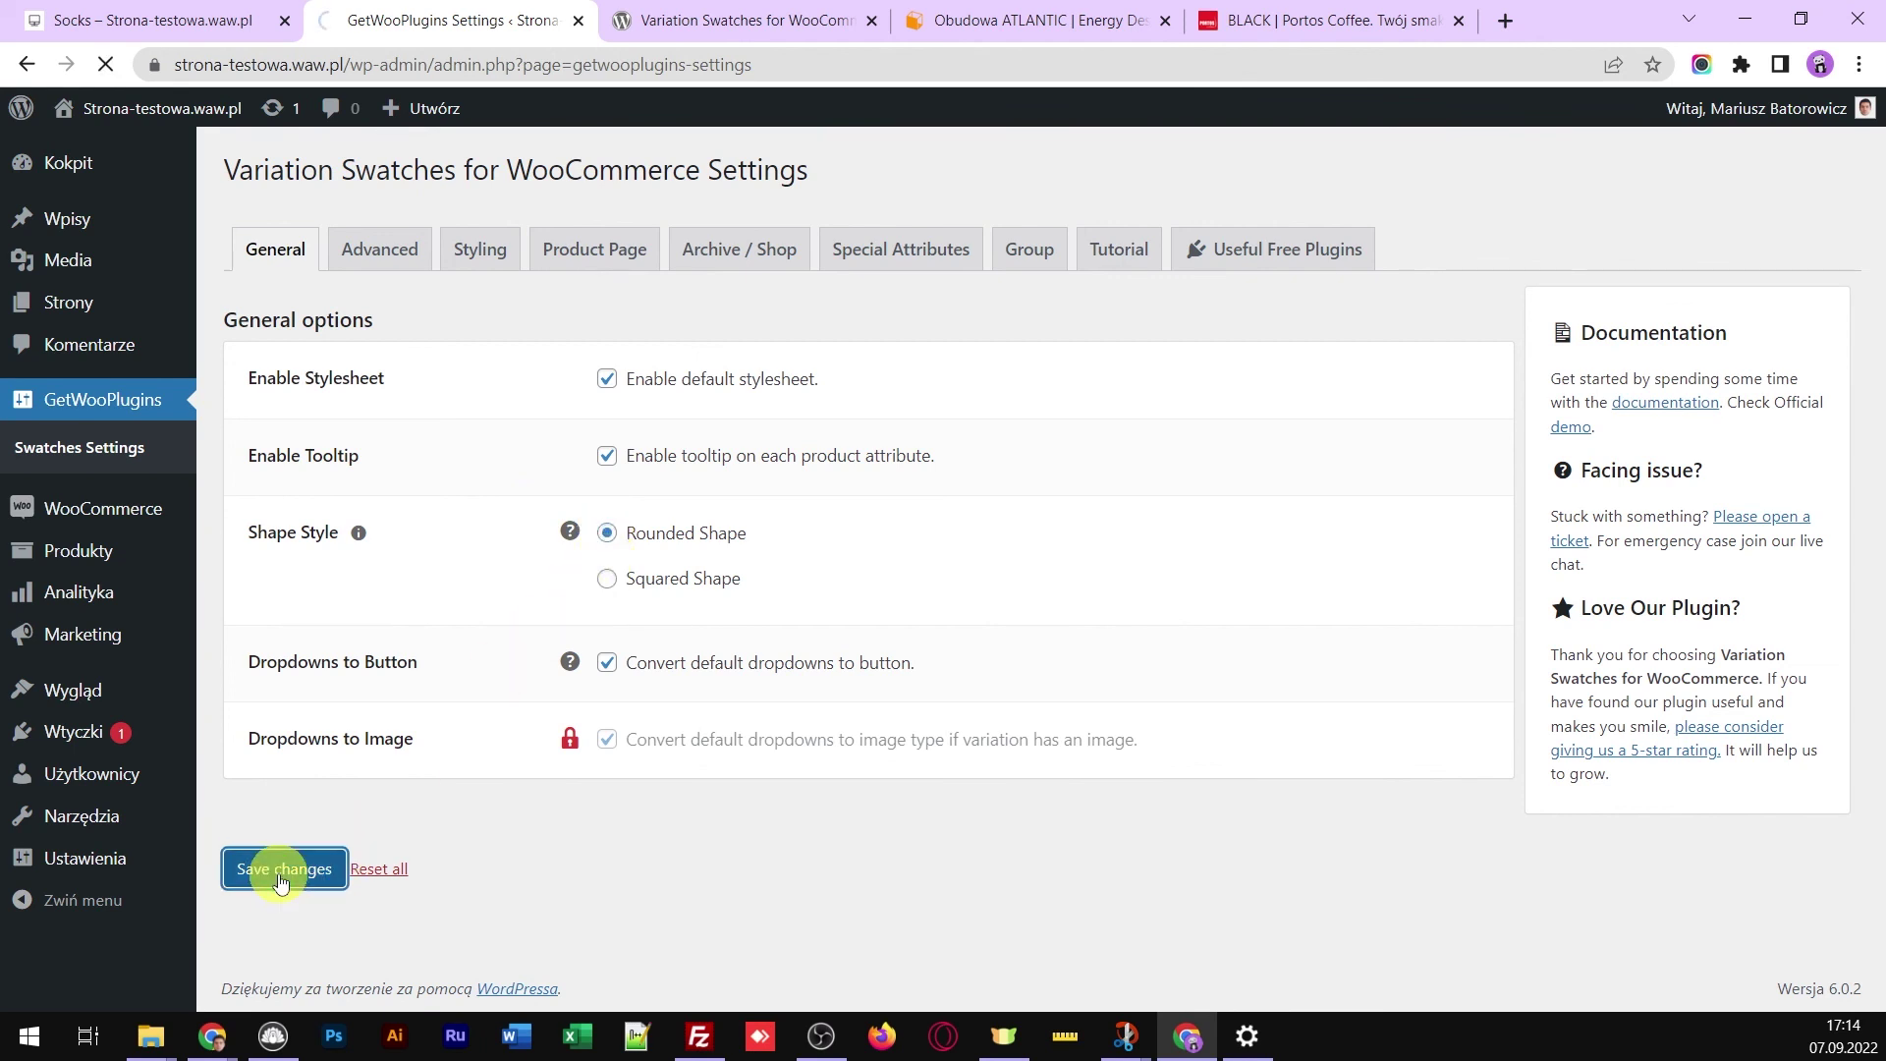
Reload the Socks product page in the shop to check the shape of the swatches
left_click(162, 21)
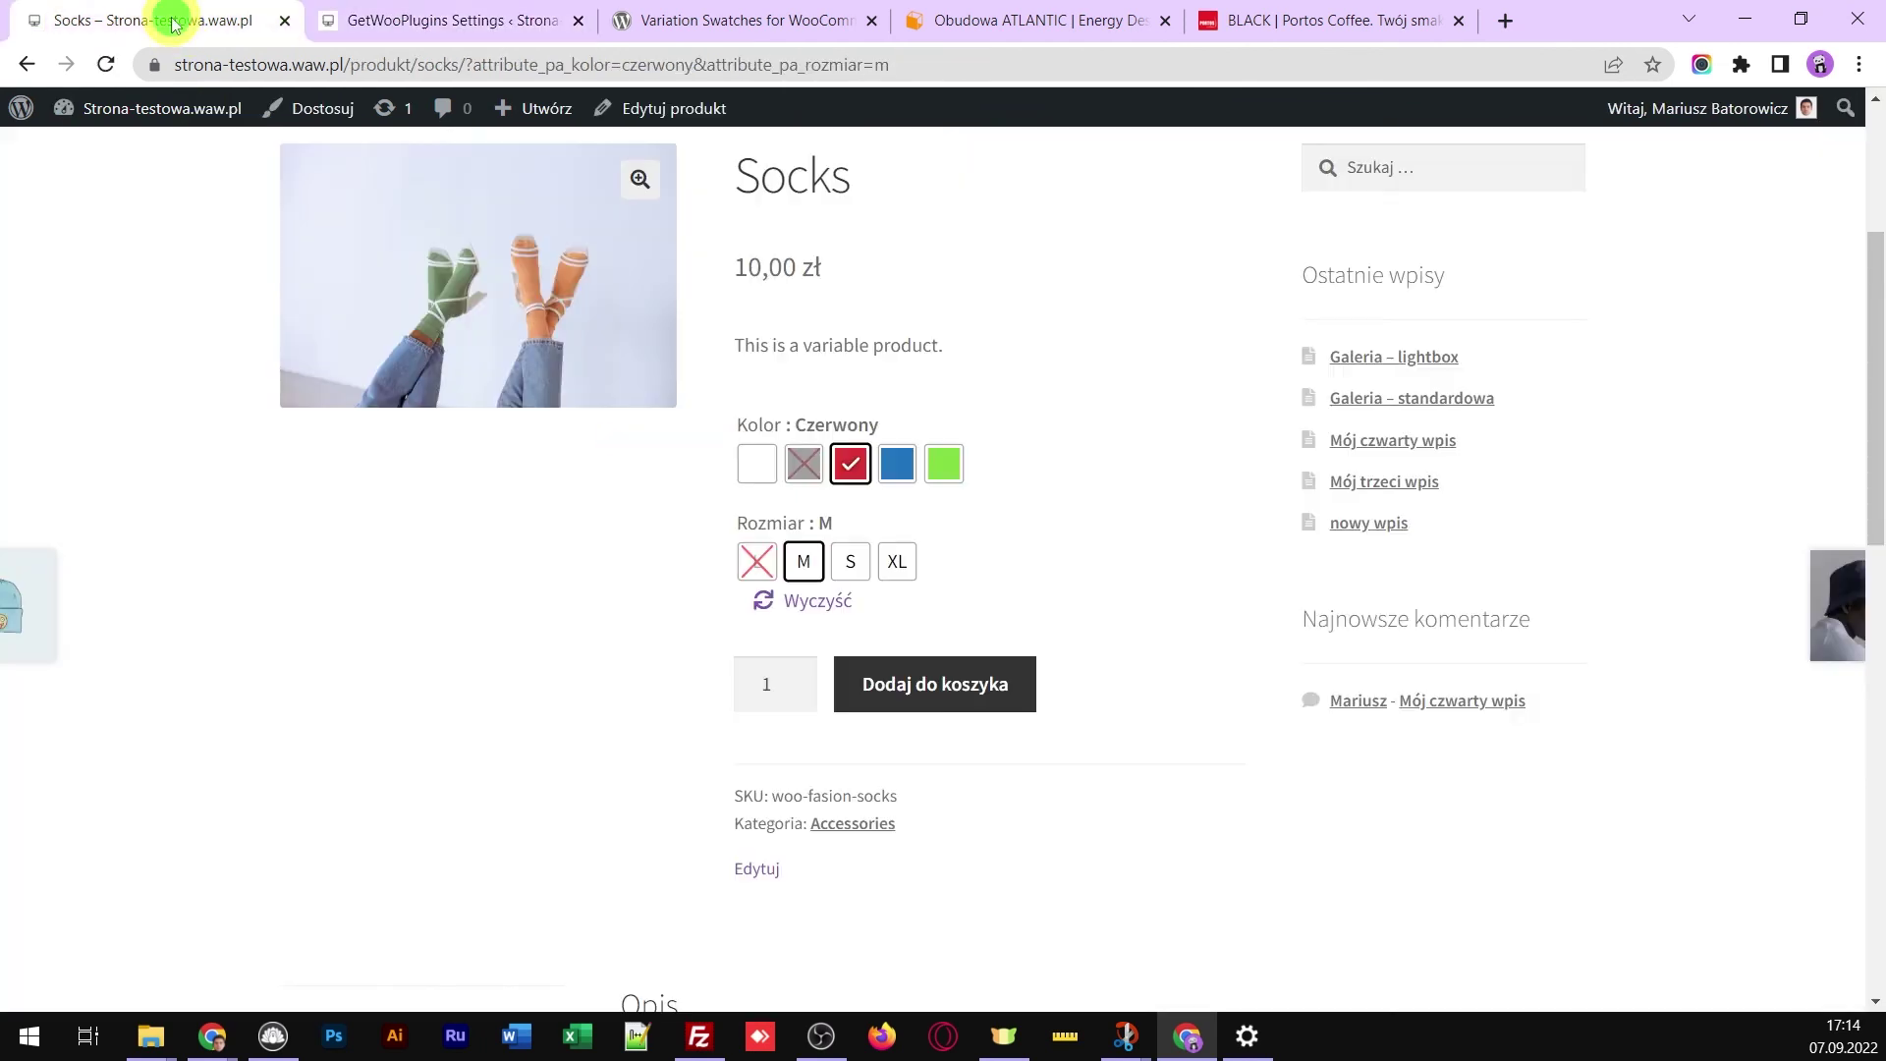
left_click(104, 70)
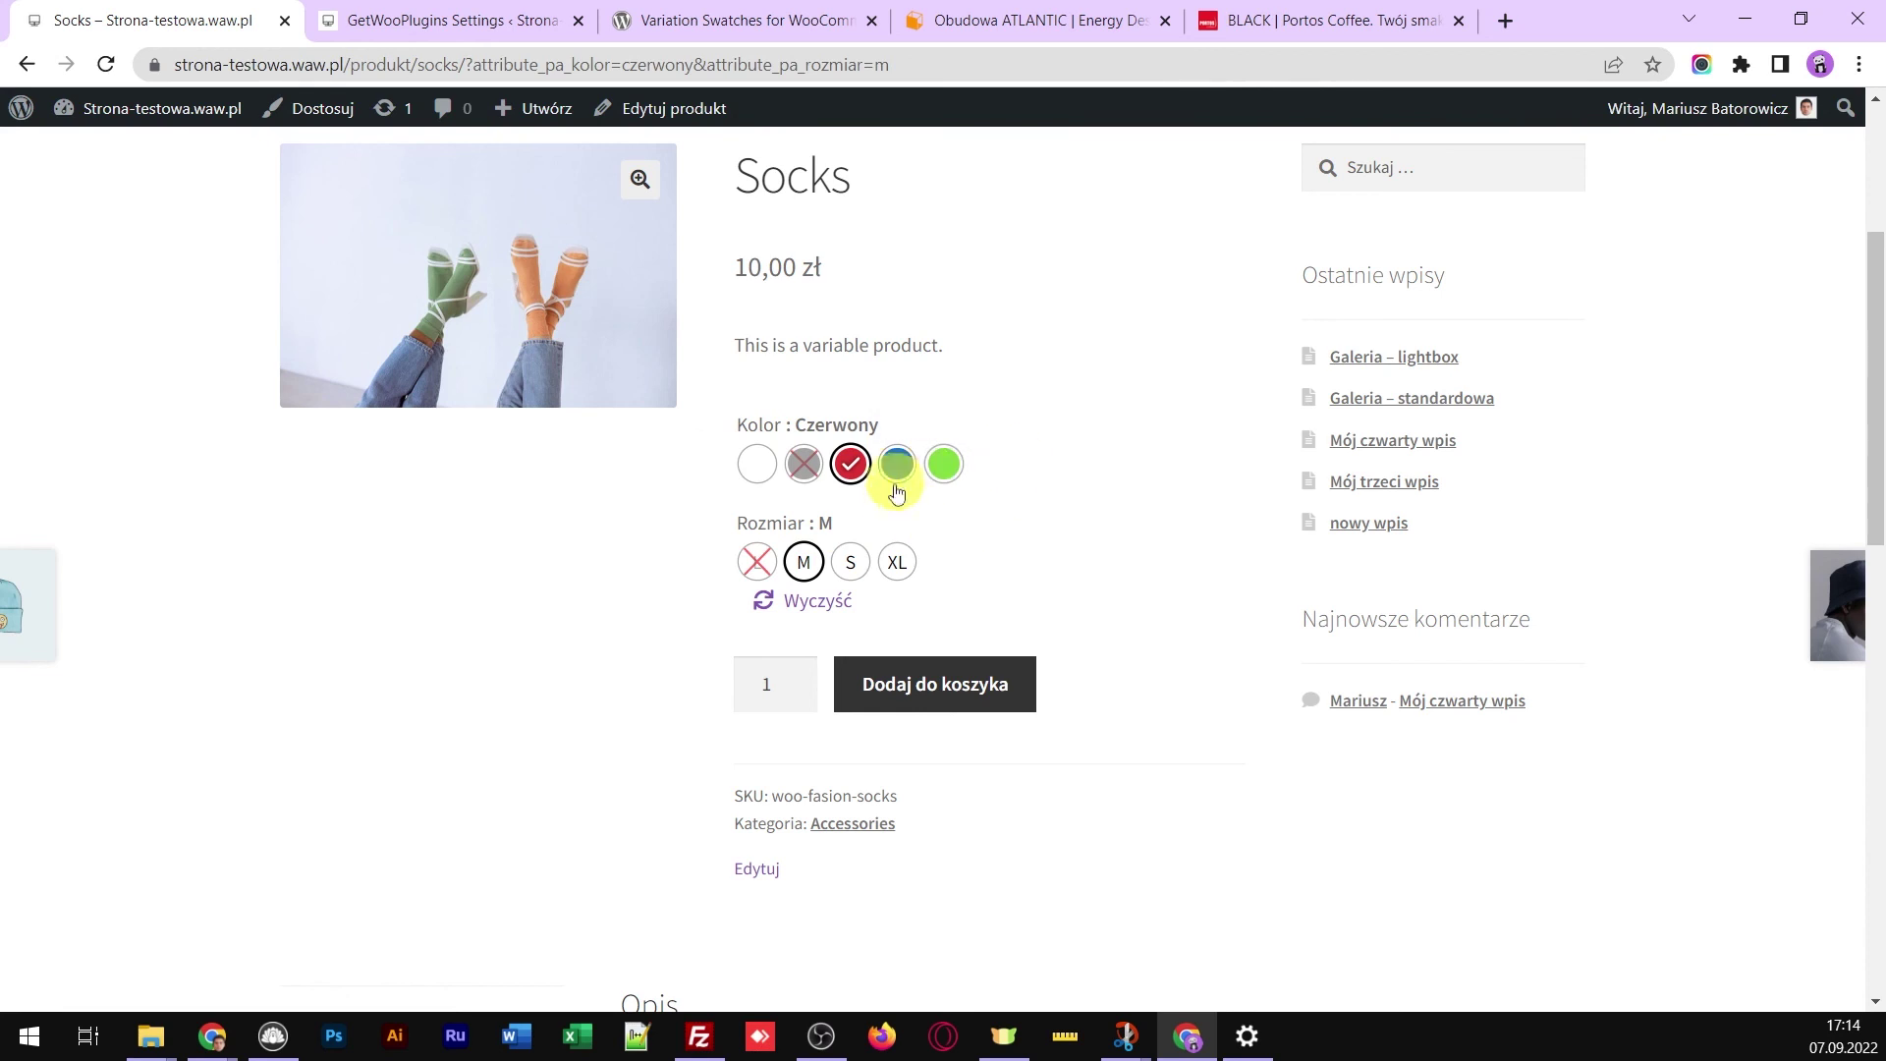
scroll(1081, 560, "up", 4)
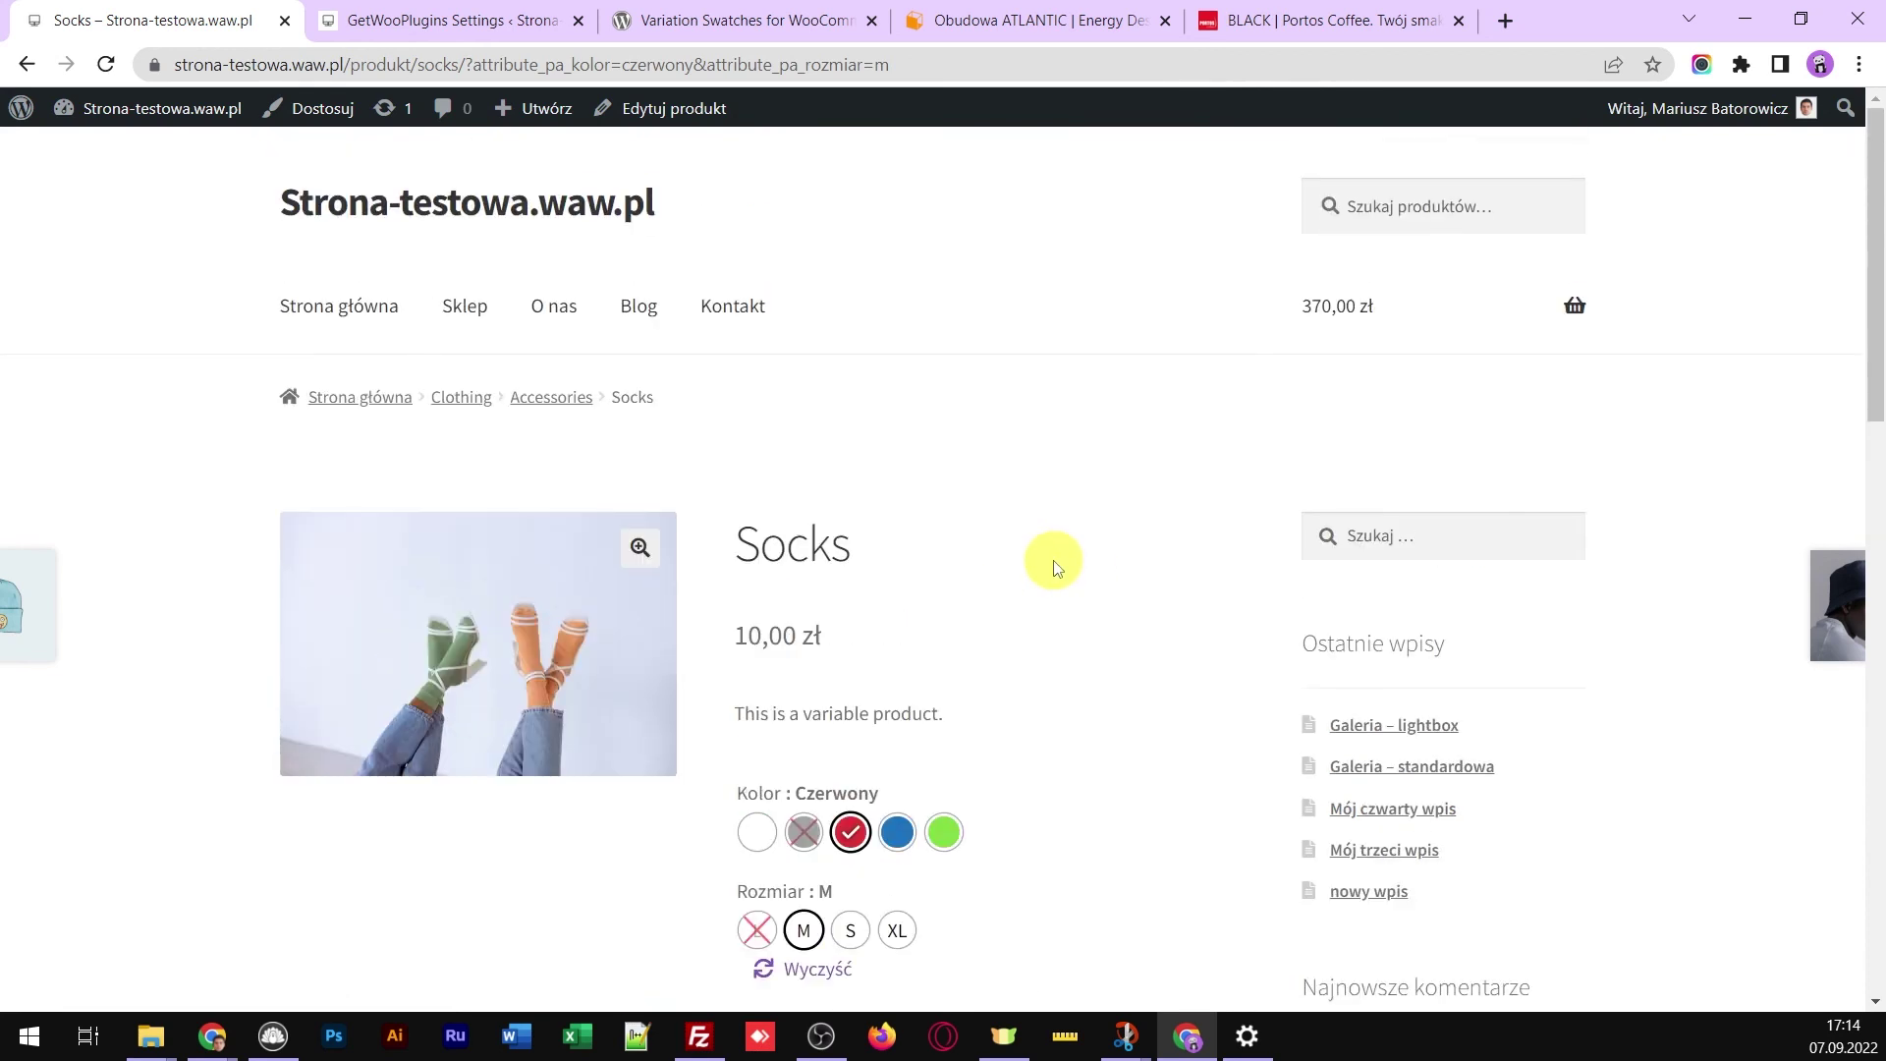